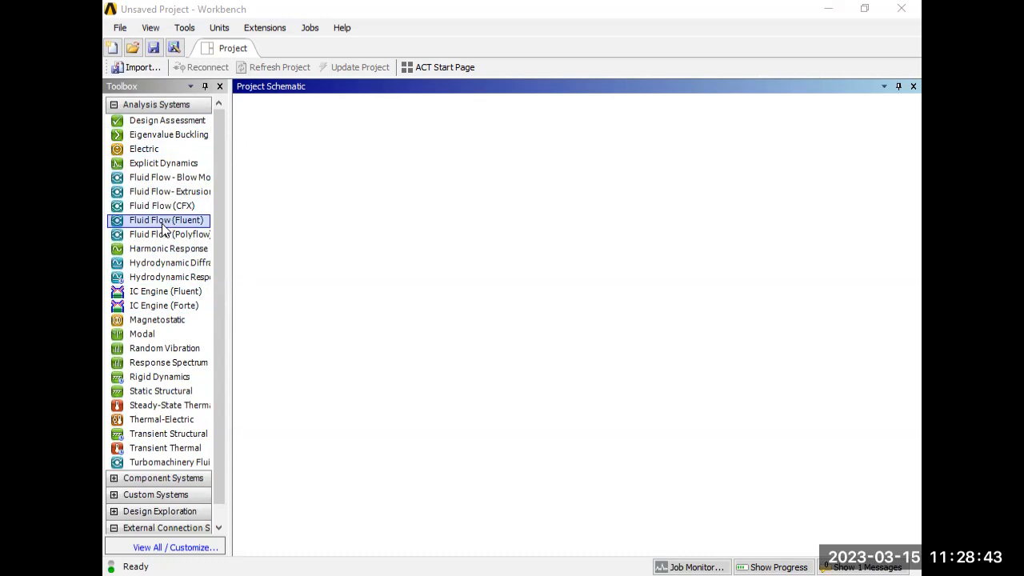
{"action": "left_click_drag", "start_coordinate": [162, 228], "coordinate": [327, 160]}
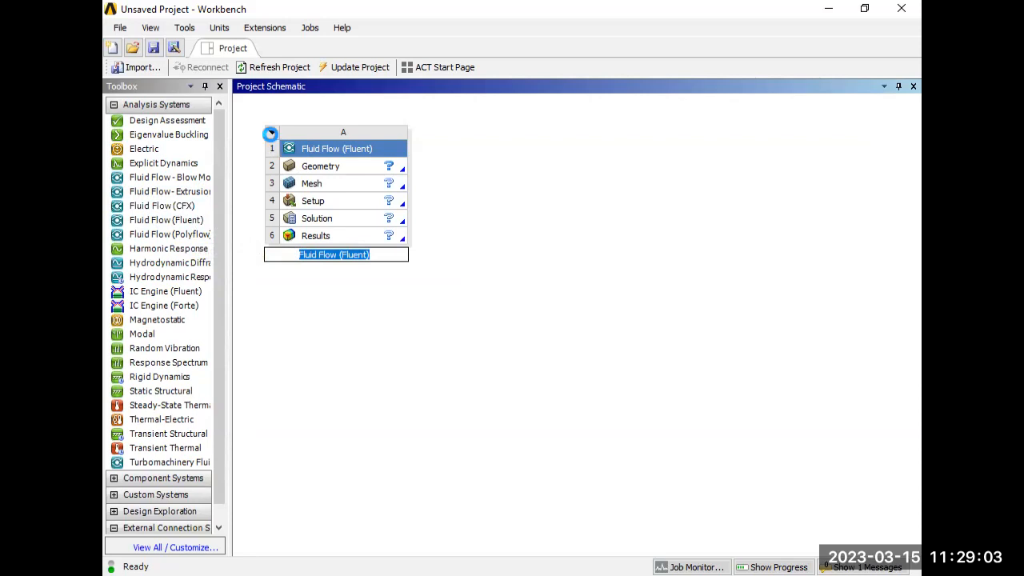
{"action": "left_click", "coordinate": [272, 144]}
{"action": "right_click", "coordinate": [273, 142]}
{"action": "left_click", "coordinate": [296, 228]}
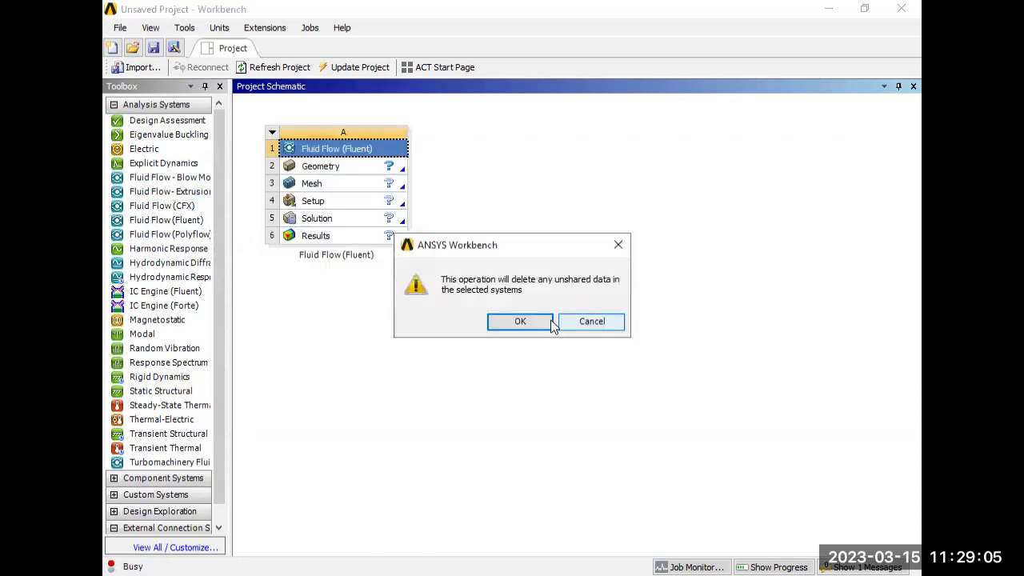
{"action": "left_click", "coordinate": [512, 322]}
Step: Add a Fluid Flow (Fluent) analysis system to the project schematic, keeping its default name
{"action": "left_click_drag", "start_coordinate": [162, 216], "coordinate": [316, 160]}
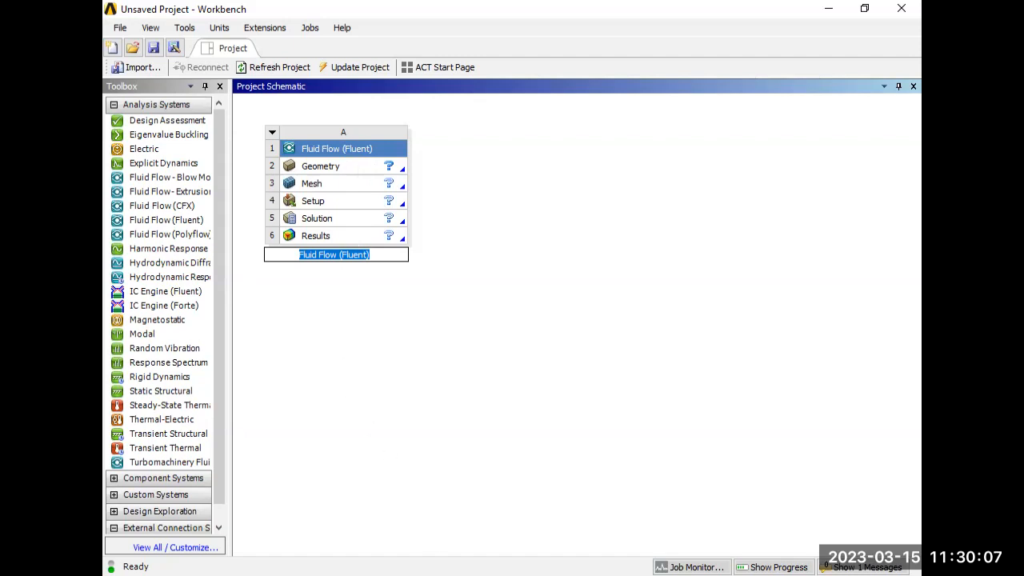
{"action": "key", "text": "Return"}
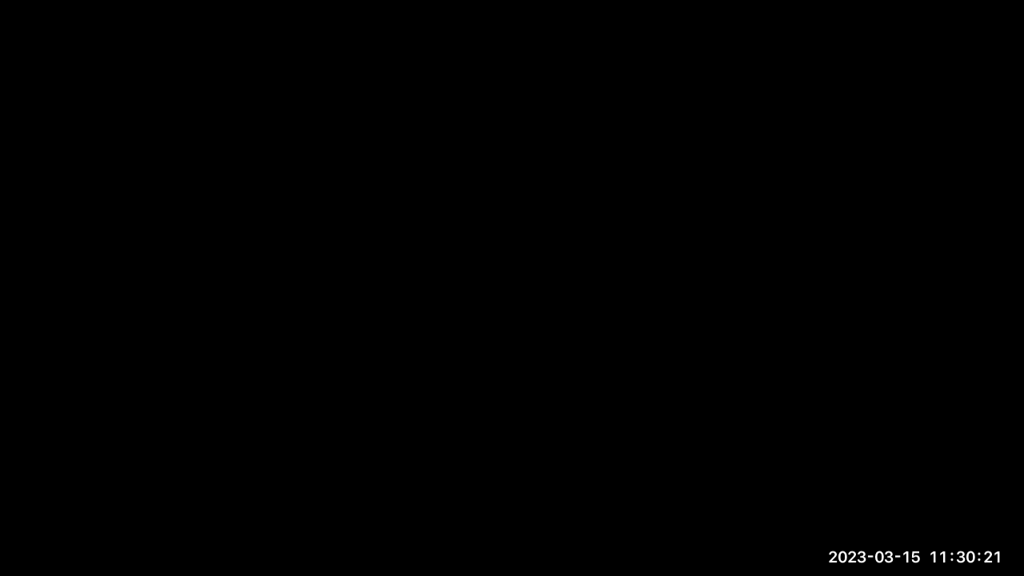
Step: Switch to Chrome, search the web for naca airfoil and open the Airfoil Tools NACA 4 digit airfoil generator
{"action": "left_click", "coordinate": [225, 40]}
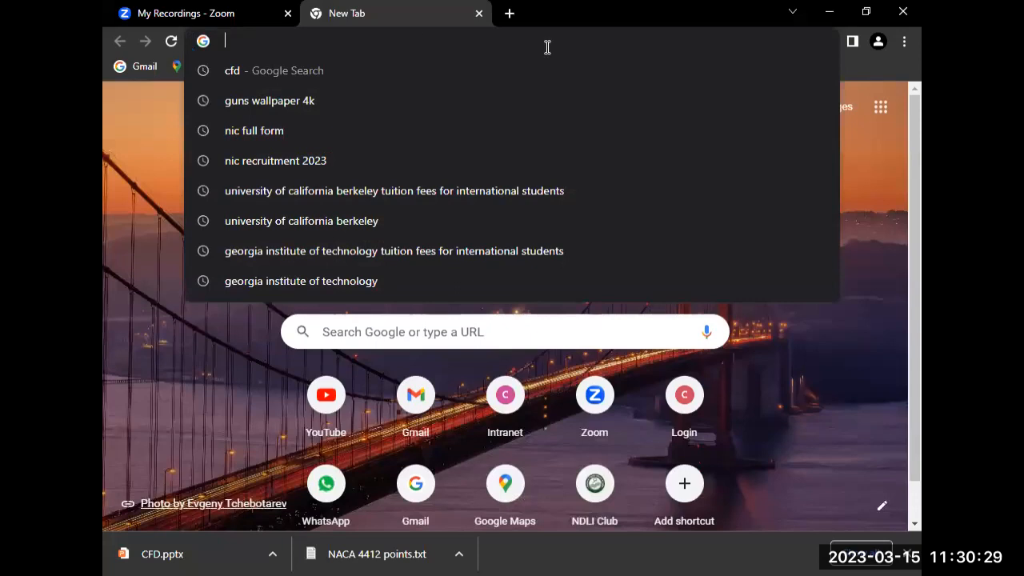
{"action": "type", "text": "naca"}
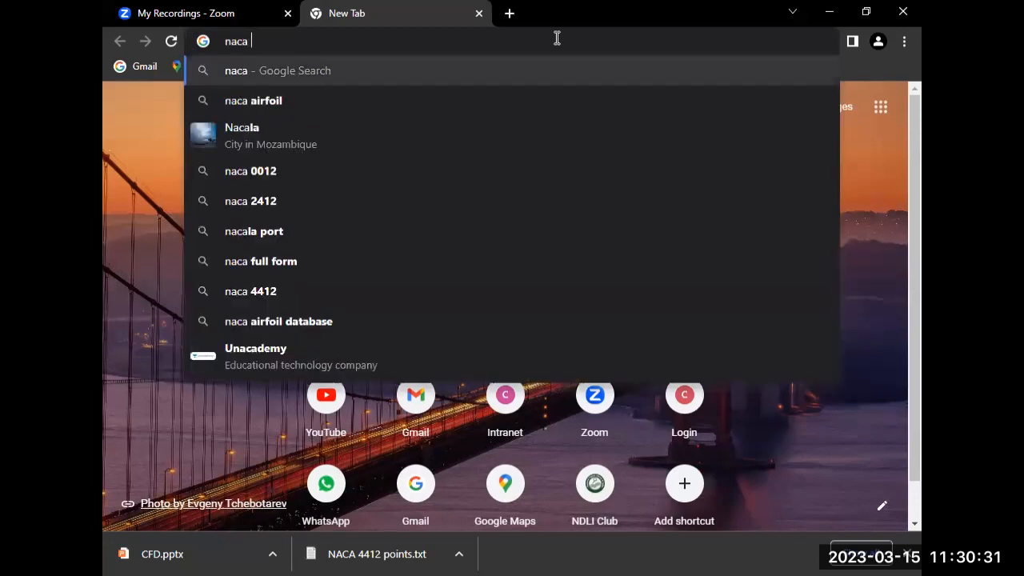
{"action": "key", "text": "Down"}
{"action": "key", "text": "Return"}
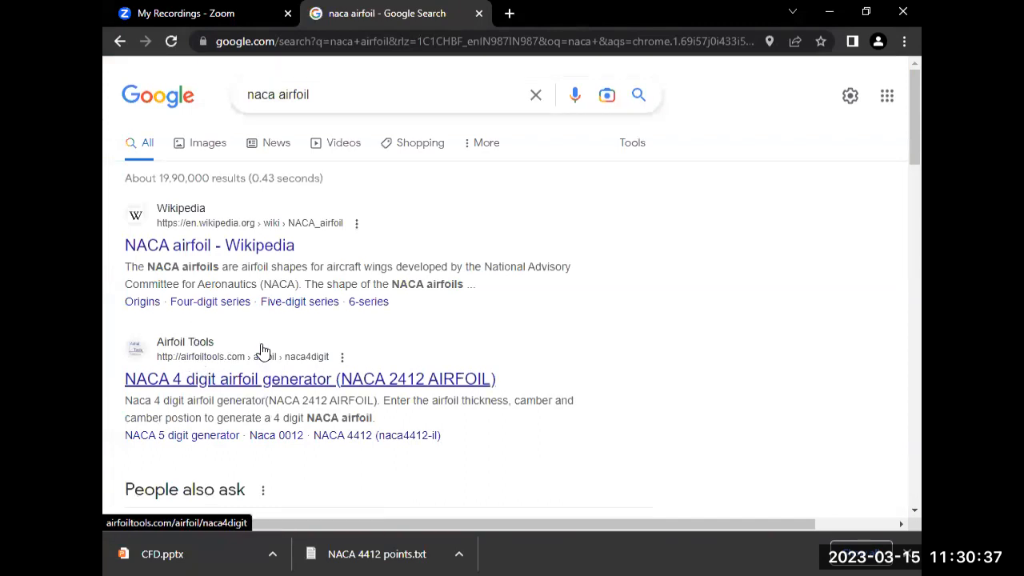
{"action": "left_click", "coordinate": [314, 384]}
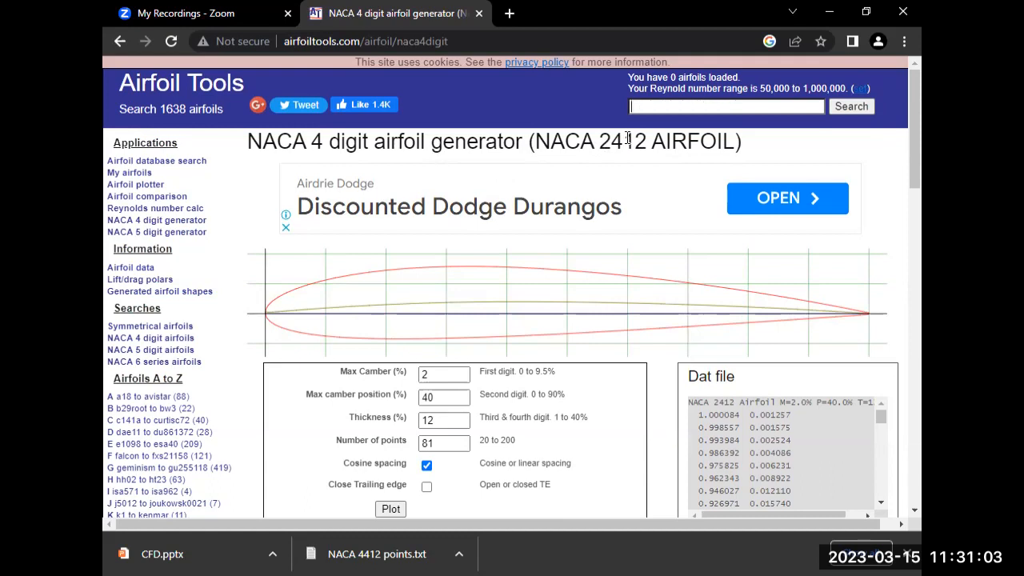
Step: Search Airfoil Tools for 4412 and open the NACA 4412 (naca4412-il) airfoil details
{"action": "type", "text": "4412"}
{"action": "key", "text": "Return"}
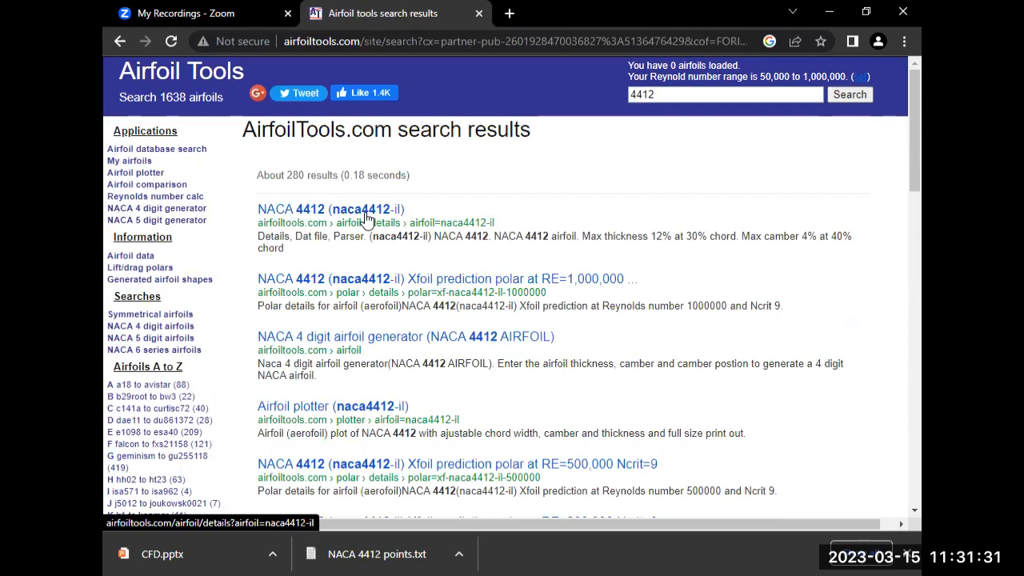
{"action": "left_click", "coordinate": [365, 215]}
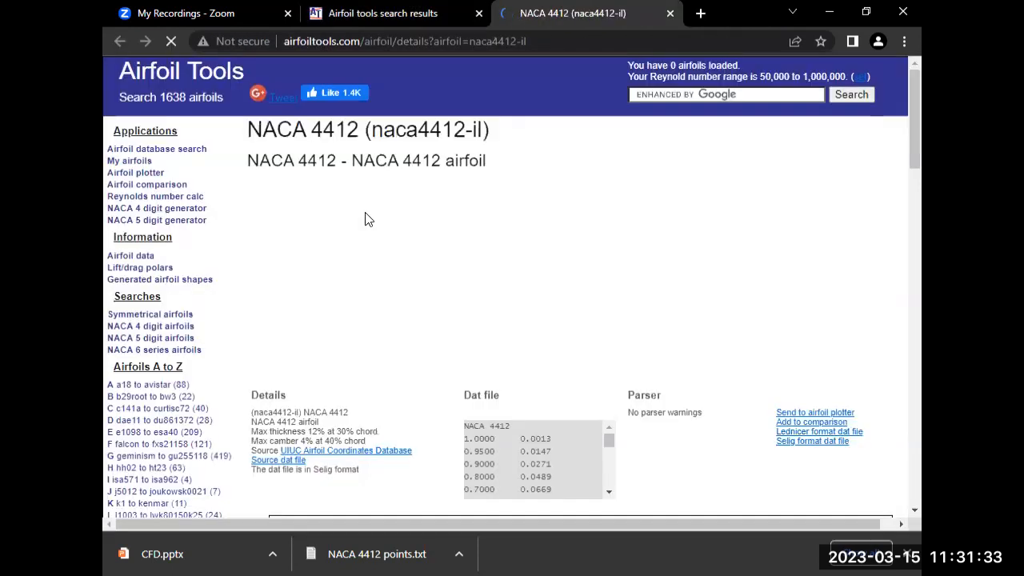
Step: Examine the NACA 4412 airfoil's shape, dat file coordinates, similar airfoils and polar plots
{"action": "scroll", "coordinate": [520, 283], "scroll_direction": "down", "scroll_amount": 2}
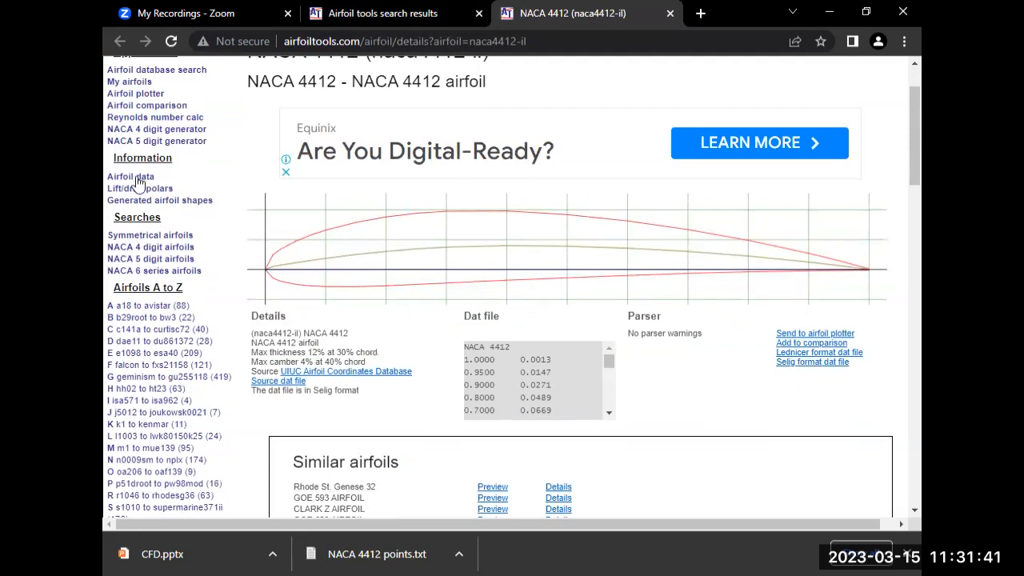
{"action": "scroll", "coordinate": [553, 212], "scroll_direction": "down", "scroll_amount": 3}
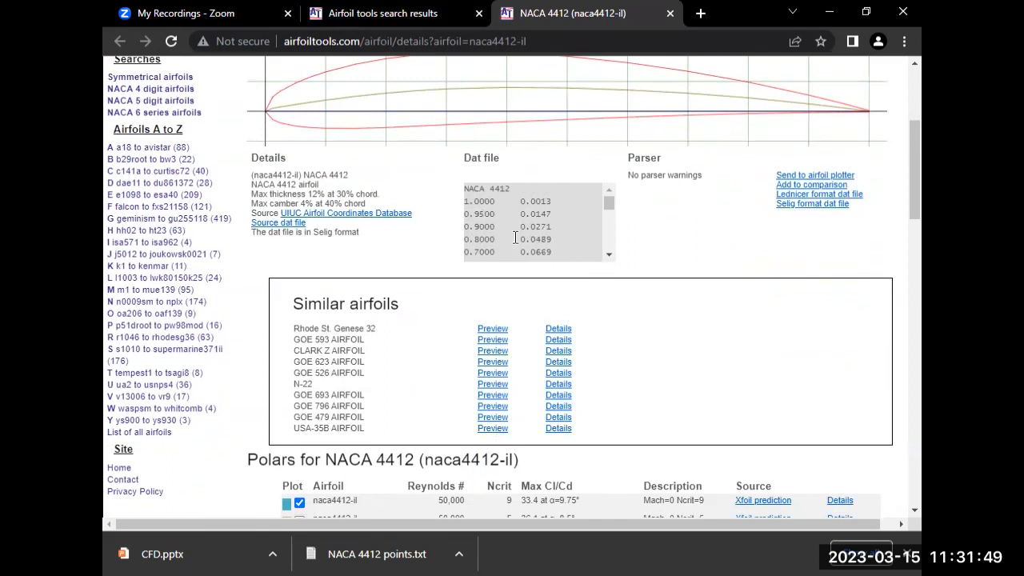
{"action": "scroll", "coordinate": [552, 228], "scroll_direction": "down", "scroll_amount": 5}
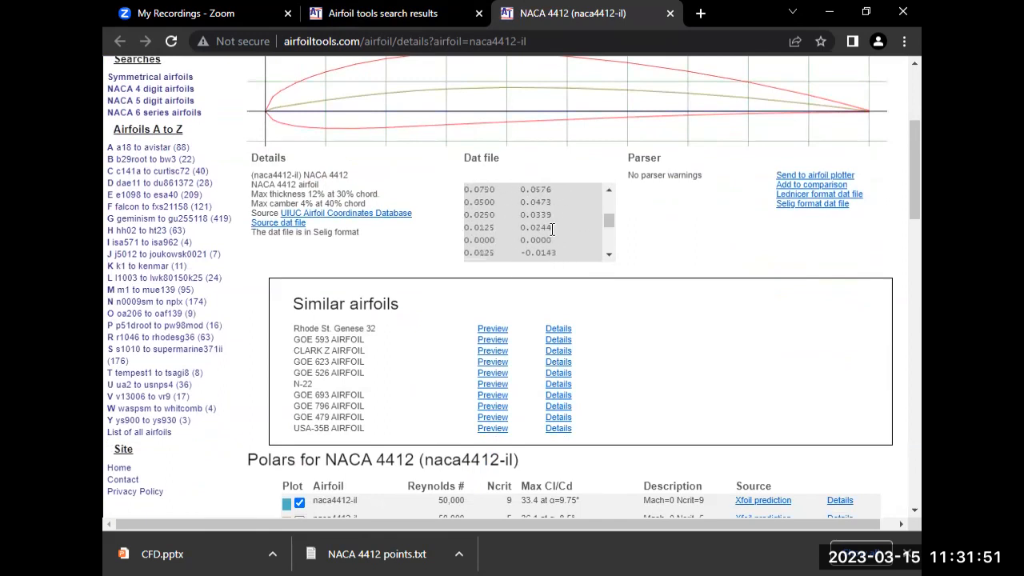
{"action": "scroll", "coordinate": [743, 286], "scroll_direction": "down", "scroll_amount": 3}
{"action": "scroll", "coordinate": [743, 277], "scroll_direction": "down", "scroll_amount": 4}
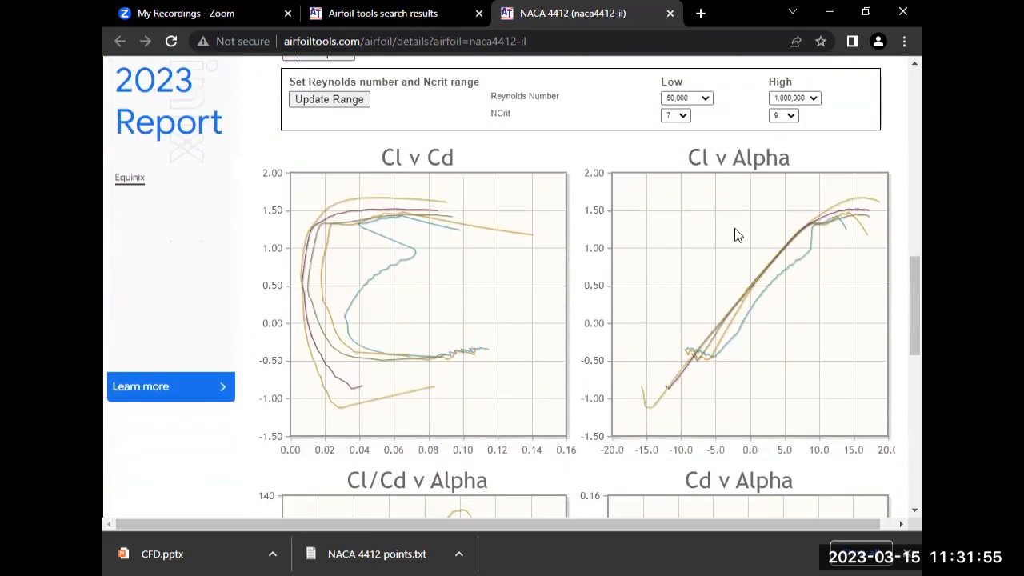
{"action": "scroll", "coordinate": [619, 279], "scroll_direction": "down", "scroll_amount": 2}
{"action": "scroll", "coordinate": [534, 287], "scroll_direction": "down", "scroll_amount": 7}
{"action": "scroll", "coordinate": [532, 283], "scroll_direction": "up", "scroll_amount": 9}
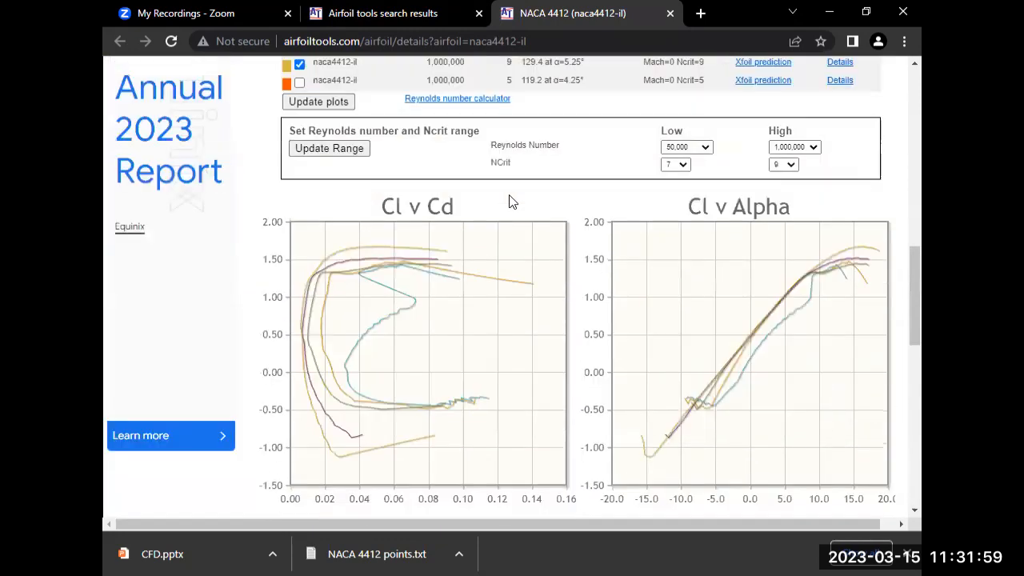
{"action": "scroll", "coordinate": [512, 202], "scroll_direction": "up", "scroll_amount": 10}
{"action": "scroll", "coordinate": [508, 282], "scroll_direction": "down", "scroll_amount": 1}
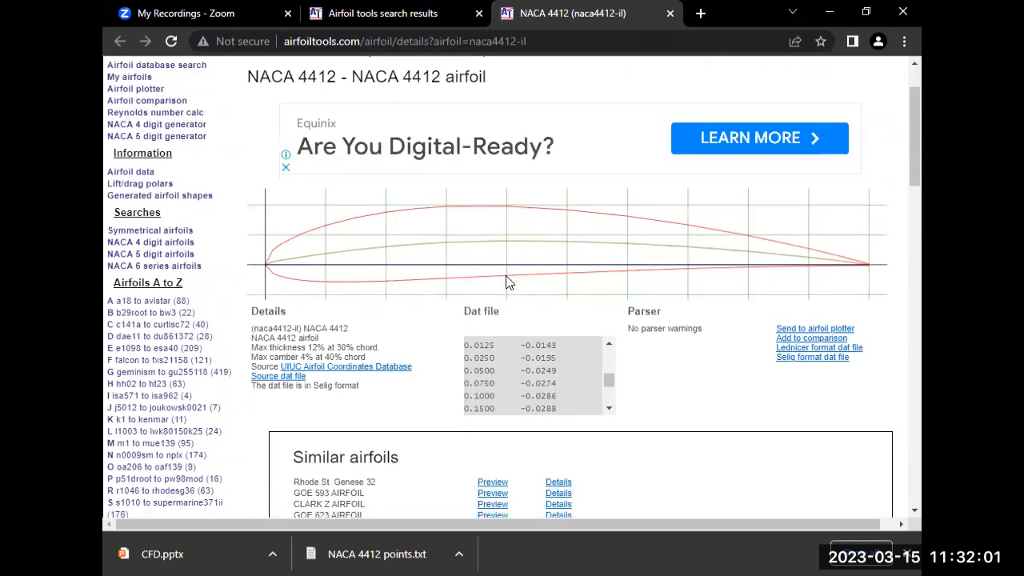
{"action": "scroll", "coordinate": [507, 279], "scroll_direction": "down", "scroll_amount": 1}
{"action": "scroll", "coordinate": [502, 275], "scroll_direction": "down", "scroll_amount": 1}
{"action": "scroll", "coordinate": [792, 321], "scroll_direction": "down", "scroll_amount": 1}
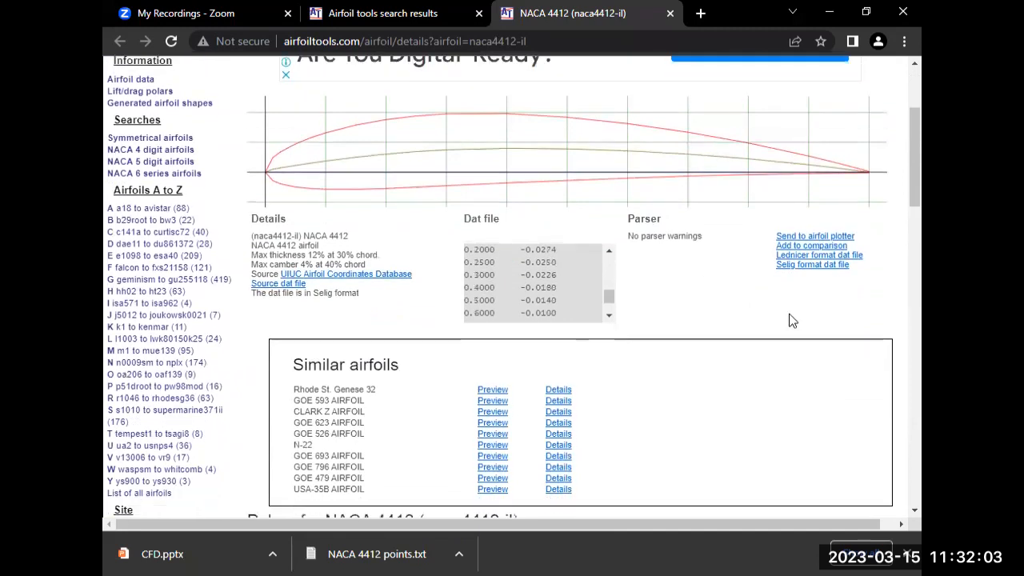
{"action": "scroll", "coordinate": [792, 320], "scroll_direction": "down", "scroll_amount": 1}
{"action": "scroll", "coordinate": [788, 319], "scroll_direction": "up", "scroll_amount": 2}
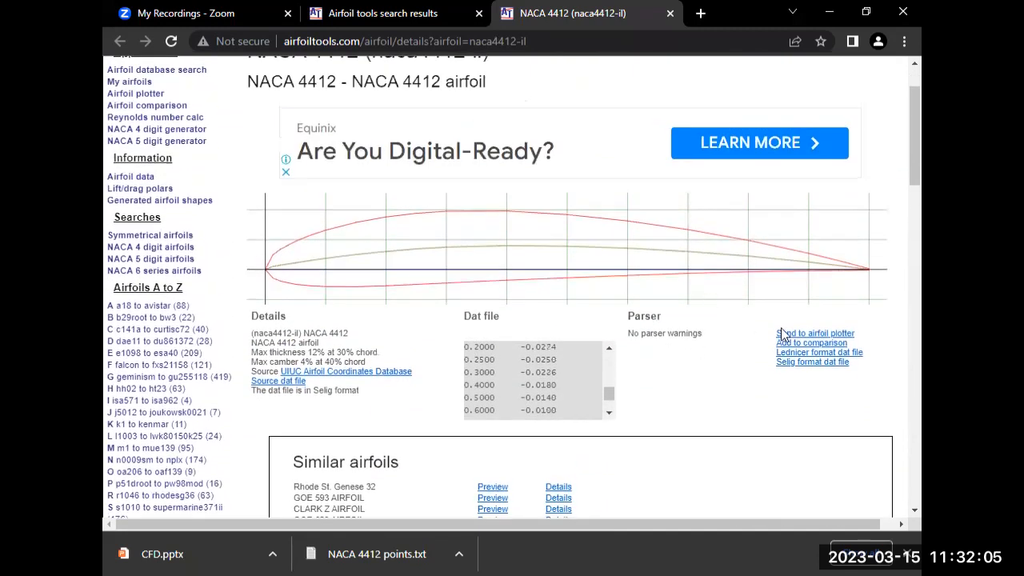
Step: Send the NACA 4412 airfoil to the airfoil plotter and review its outline
{"action": "left_click", "coordinate": [824, 340]}
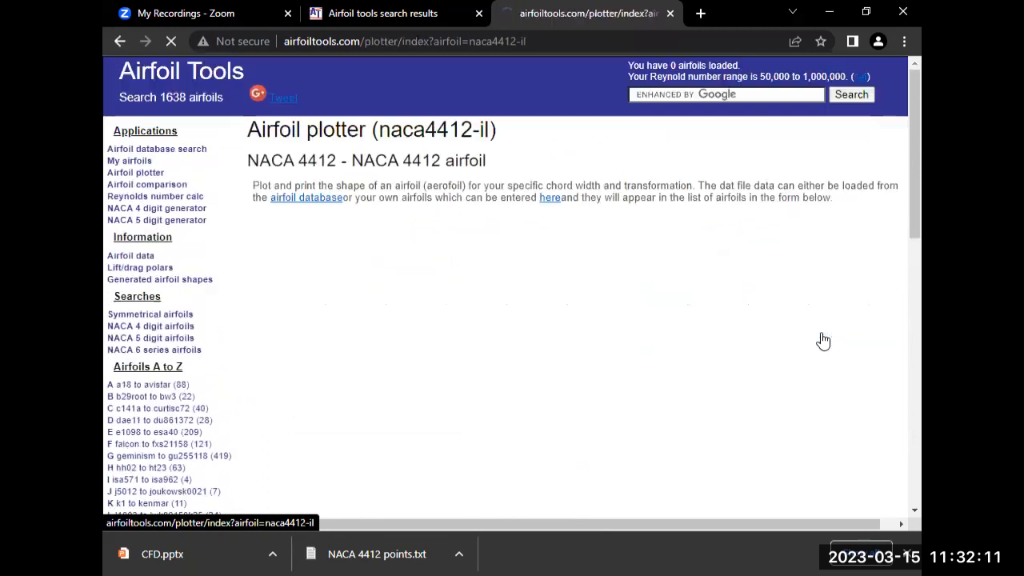
{"action": "scroll", "coordinate": [596, 186], "scroll_direction": "down", "scroll_amount": 2}
{"action": "scroll", "coordinate": [595, 186], "scroll_direction": "down", "scroll_amount": 1}
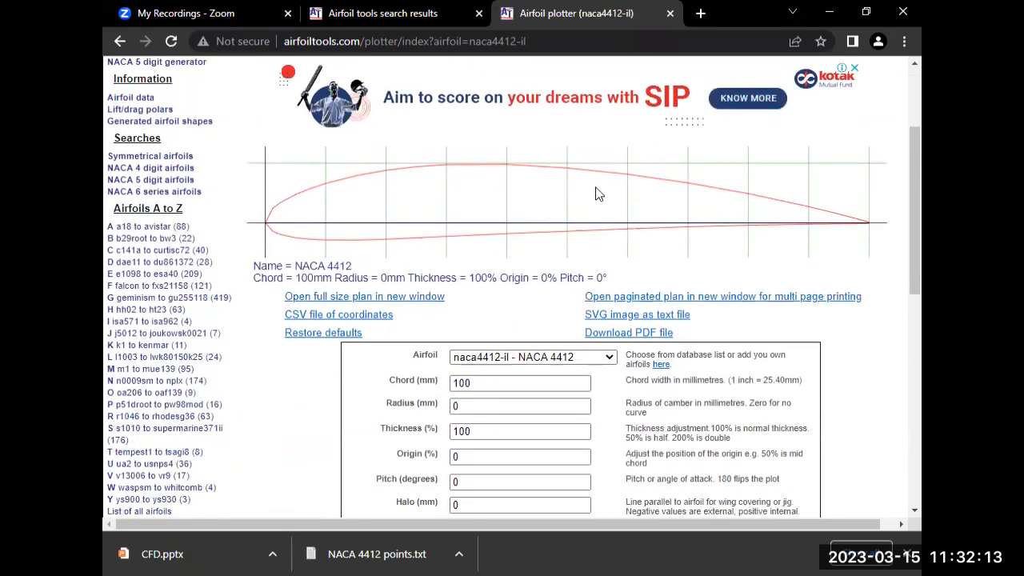
{"action": "scroll", "coordinate": [378, 293], "scroll_direction": "up", "scroll_amount": 2}
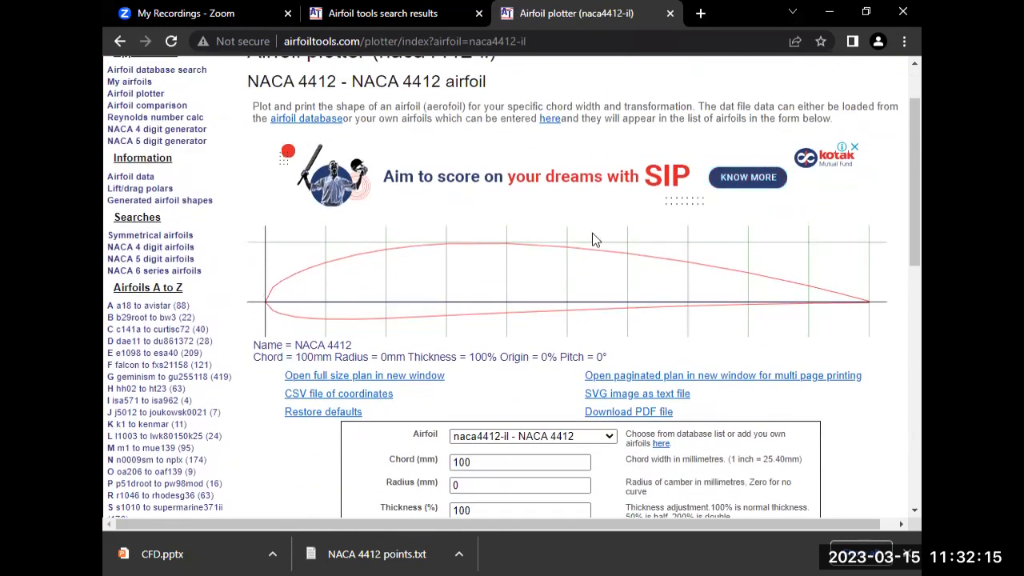
{"action": "scroll", "coordinate": [540, 328], "scroll_direction": "down", "scroll_amount": 2}
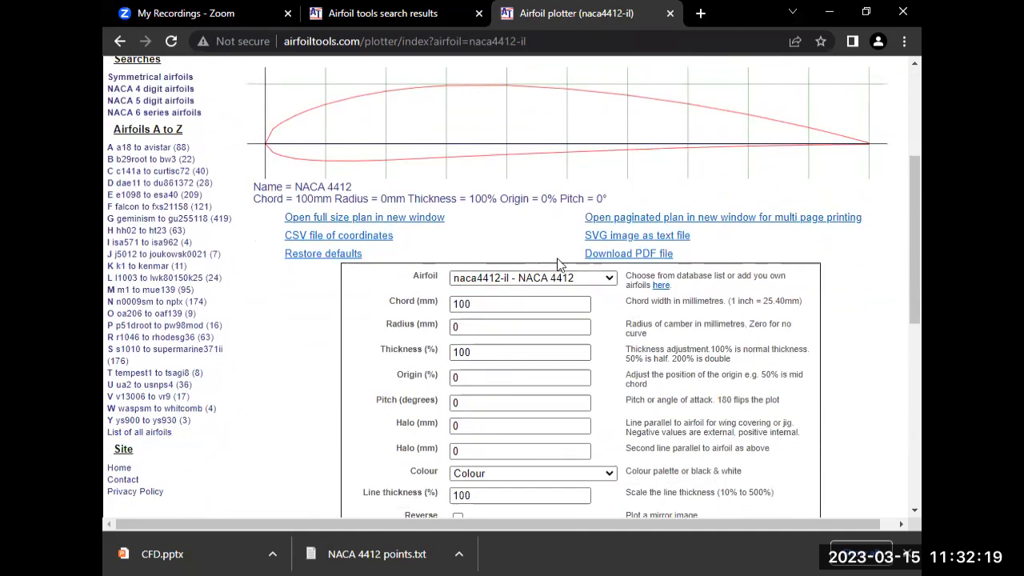
Step: Set the airfoil's chord to 1000 mm and replot it
{"action": "scroll", "coordinate": [506, 321], "scroll_direction": "down", "scroll_amount": 1}
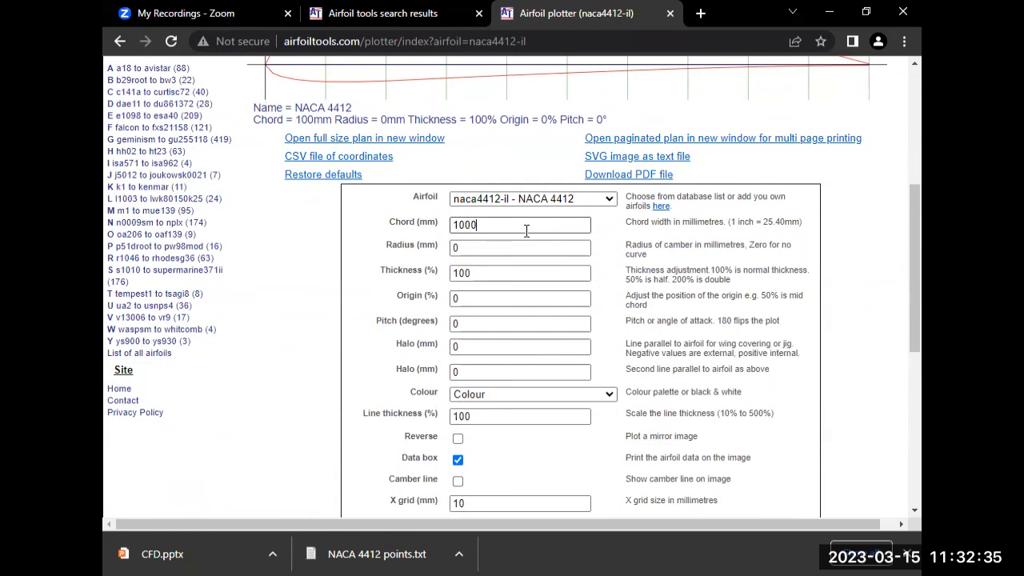
{"action": "scroll", "coordinate": [486, 267], "scroll_direction": "down", "scroll_amount": 2}
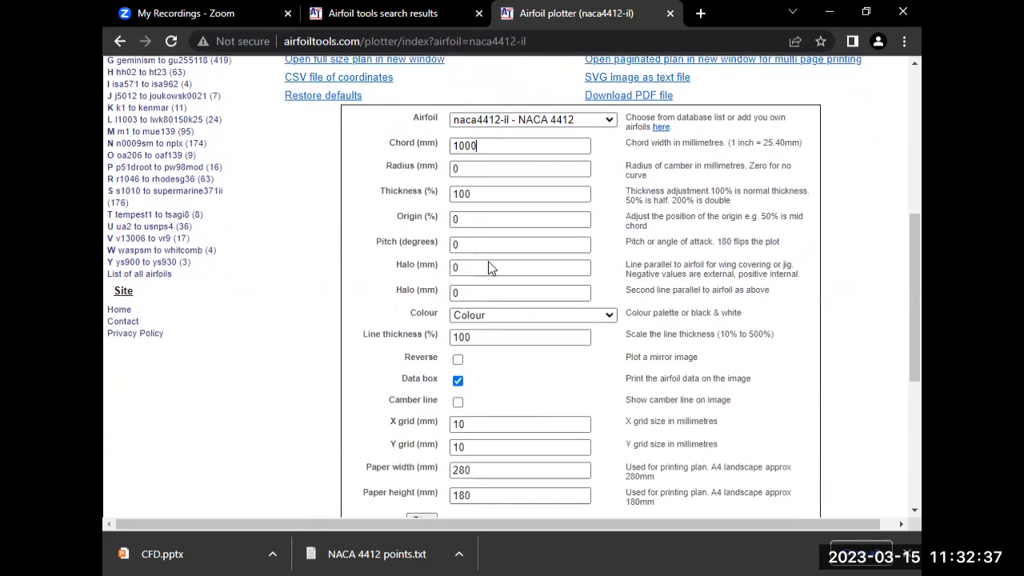
{"action": "scroll", "coordinate": [533, 270], "scroll_direction": "down", "scroll_amount": 2}
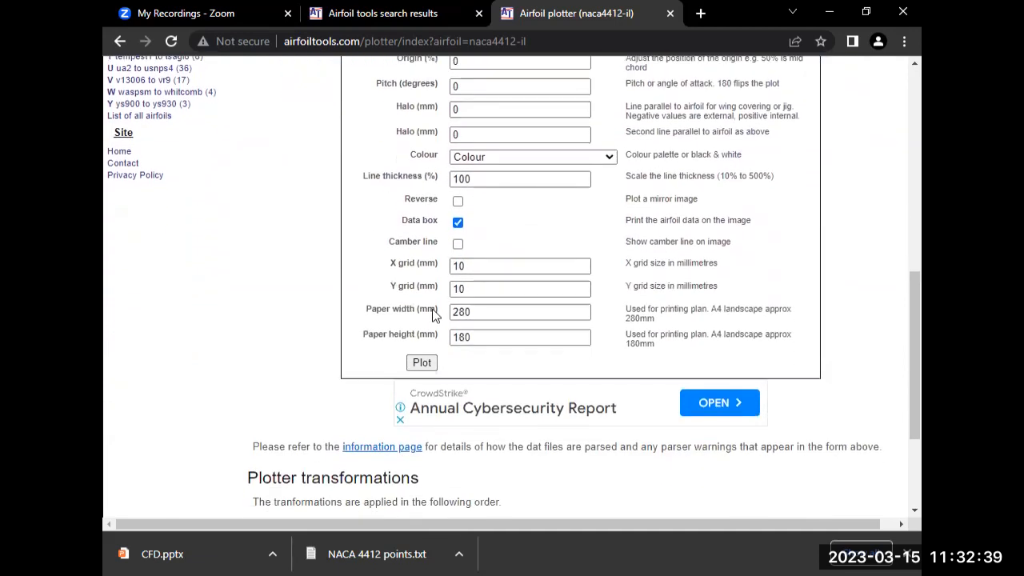
{"action": "scroll", "coordinate": [504, 336], "scroll_direction": "up", "scroll_amount": 5}
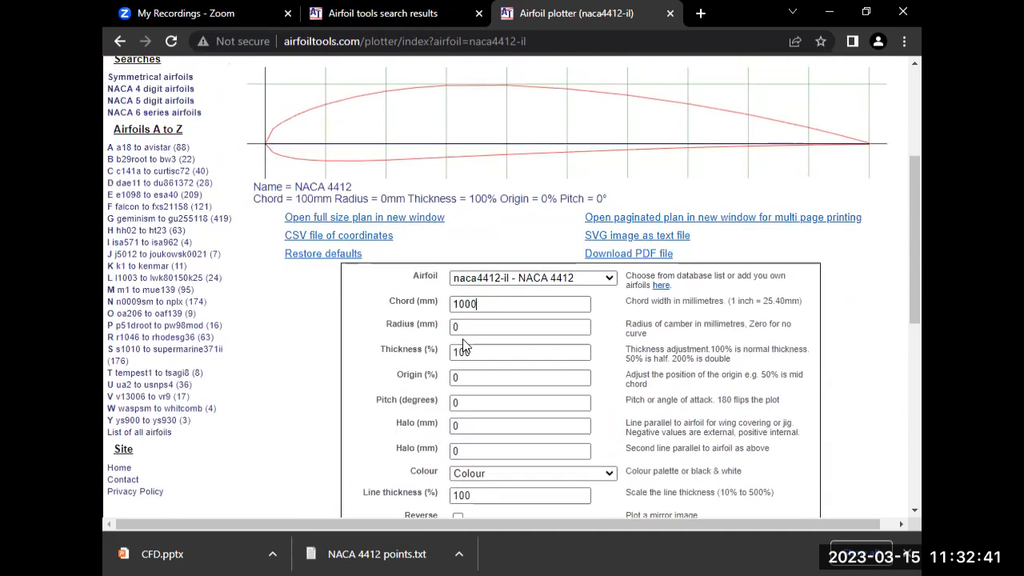
{"action": "scroll", "coordinate": [506, 272], "scroll_direction": "down", "scroll_amount": 5}
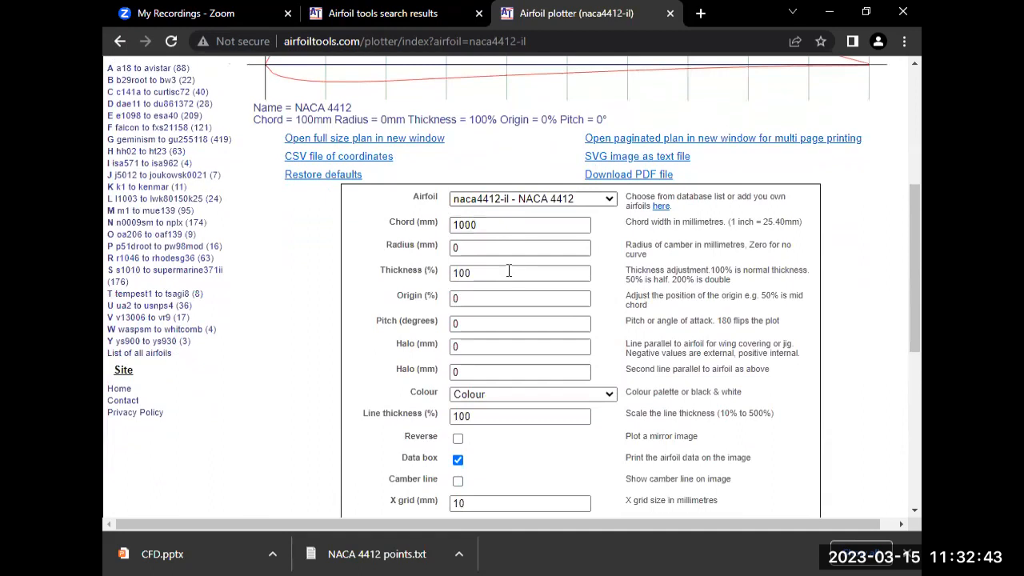
{"action": "left_click", "coordinate": [420, 365]}
Step: Check the replotted NACA 4412 outline and the plotter's parameters and output options
{"action": "scroll", "coordinate": [549, 307], "scroll_direction": "down", "scroll_amount": 1}
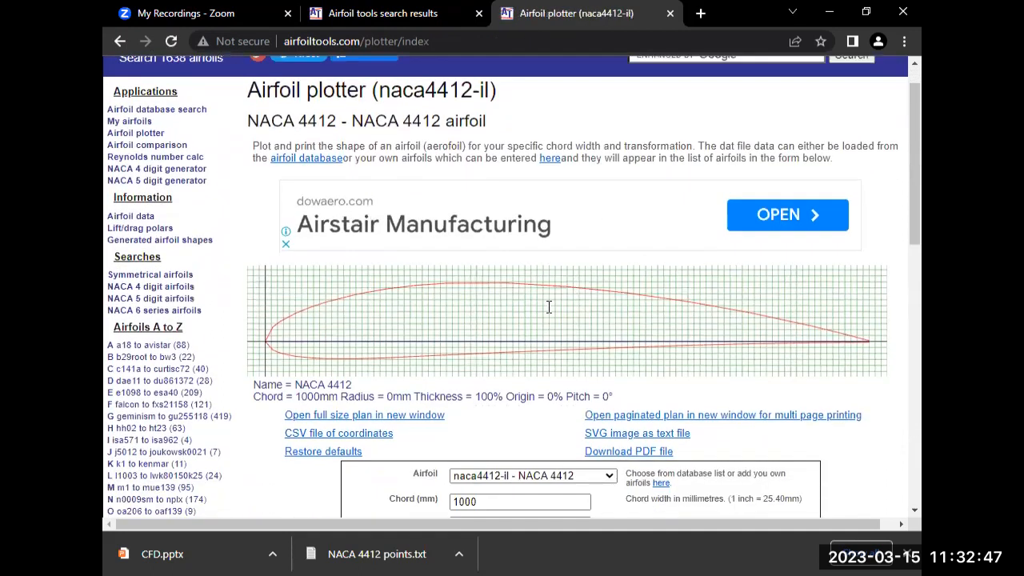
{"action": "scroll", "coordinate": [549, 307], "scroll_direction": "down", "scroll_amount": 4}
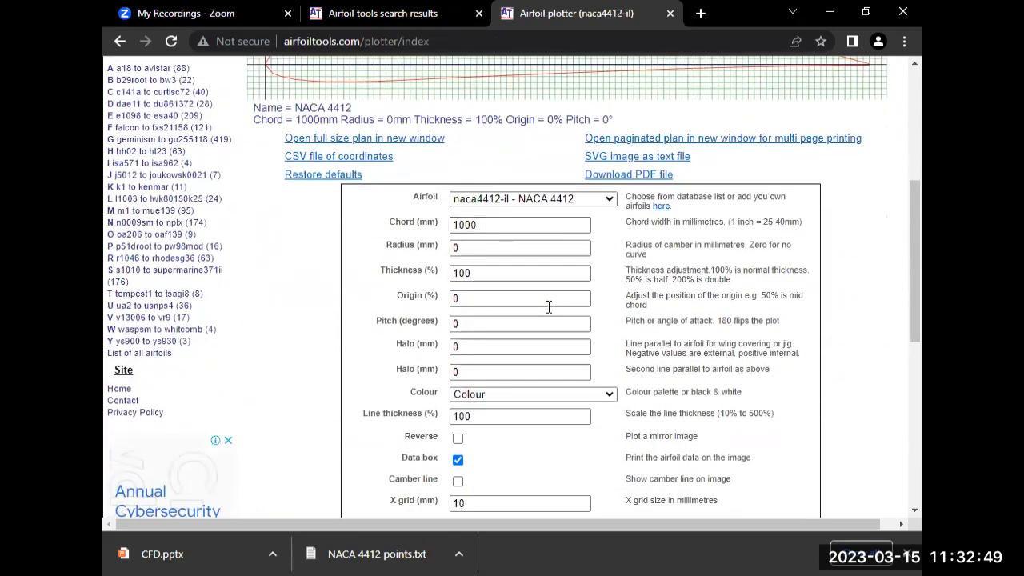
{"action": "scroll", "coordinate": [549, 307], "scroll_direction": "down", "scroll_amount": 1}
{"action": "scroll", "coordinate": [549, 308], "scroll_direction": "down", "scroll_amount": 1}
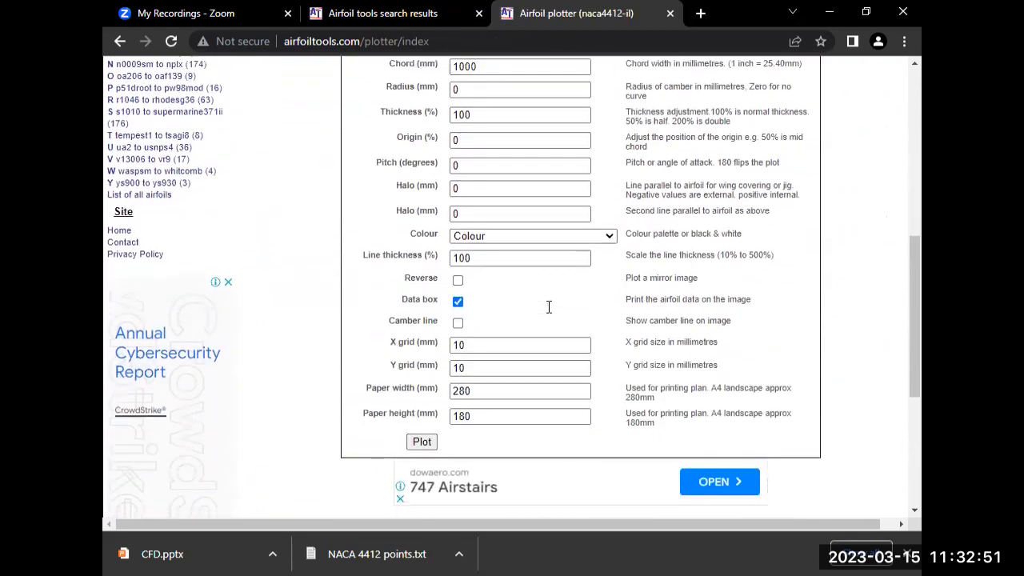
{"action": "scroll", "coordinate": [548, 307], "scroll_direction": "down", "scroll_amount": 1}
{"action": "scroll", "coordinate": [548, 308], "scroll_direction": "up", "scroll_amount": 4}
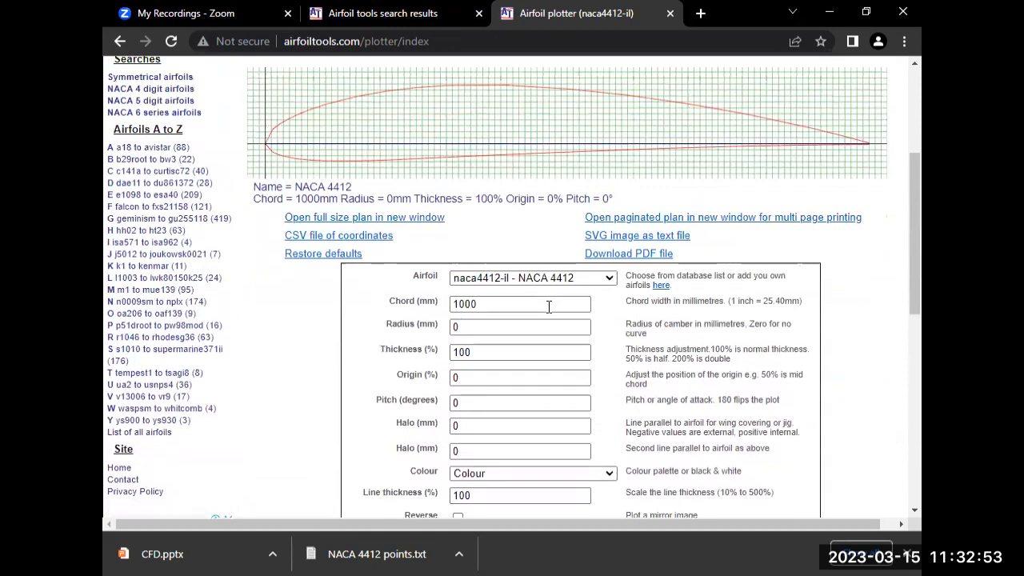
{"action": "scroll", "coordinate": [547, 305], "scroll_direction": "up", "scroll_amount": 3}
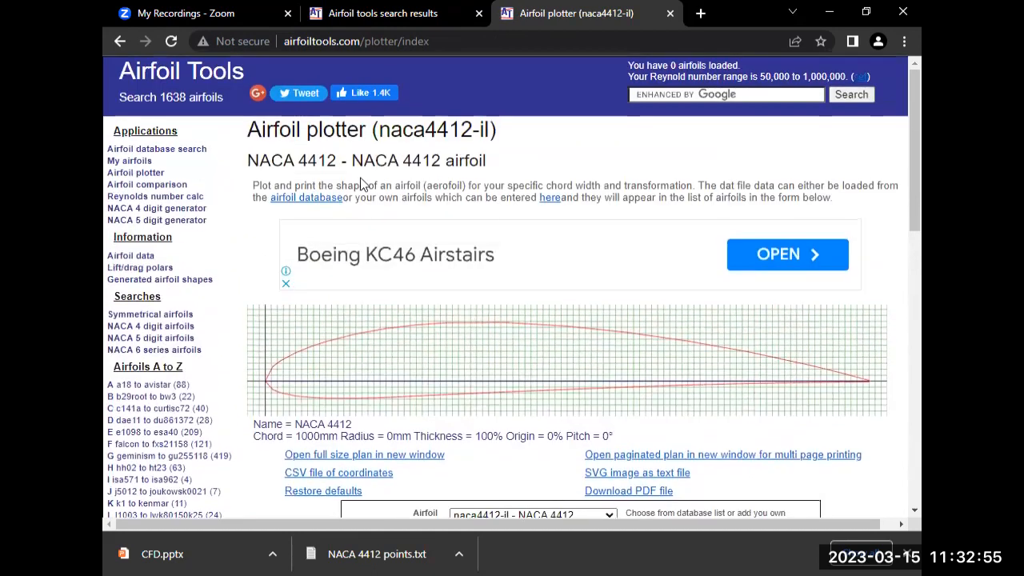
Step: Search the web for naca 4412
{"action": "left_click", "coordinate": [503, 35]}
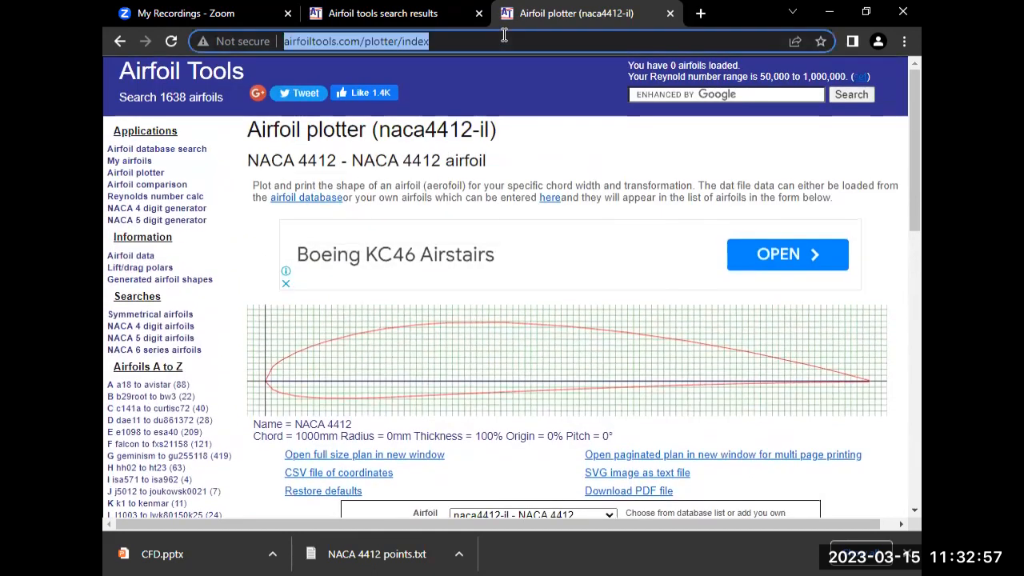
{"action": "type", "text": "naca 4412"}
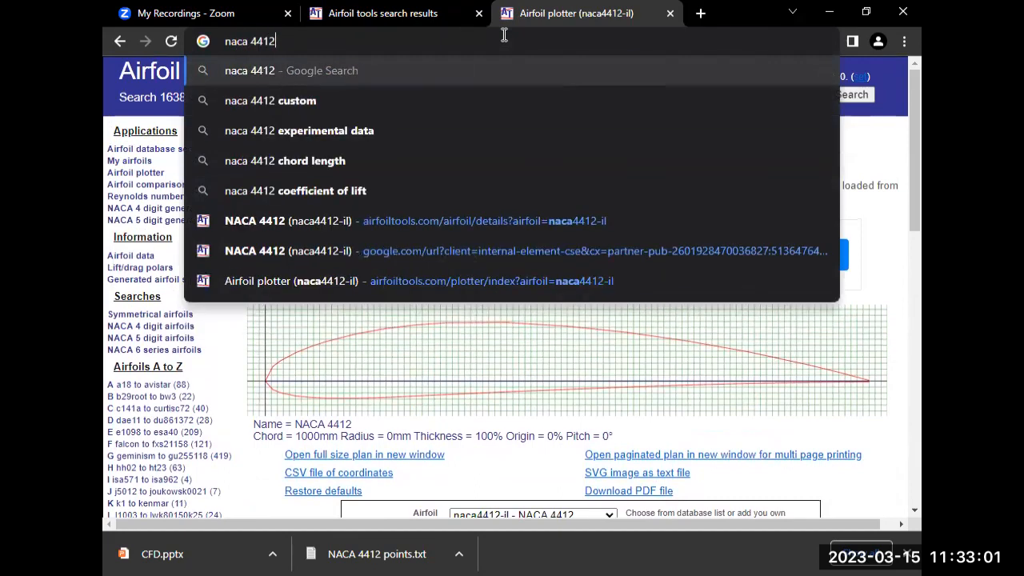
{"action": "key", "text": "Return"}
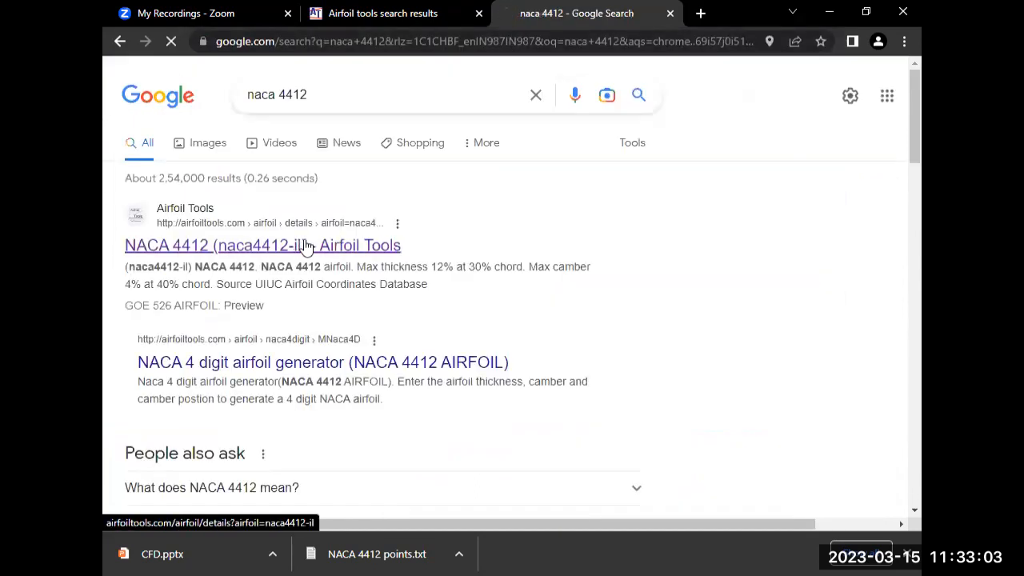
Step: Open the Airfoil Tools details page for NACA 4412 and look through its similar airfoils and polars
{"action": "left_click", "coordinate": [302, 245]}
{"action": "scroll", "coordinate": [619, 302], "scroll_direction": "down", "scroll_amount": 3}
{"action": "scroll", "coordinate": [619, 309], "scroll_direction": "down", "scroll_amount": 1}
{"action": "scroll", "coordinate": [613, 213], "scroll_direction": "up", "scroll_amount": 3}
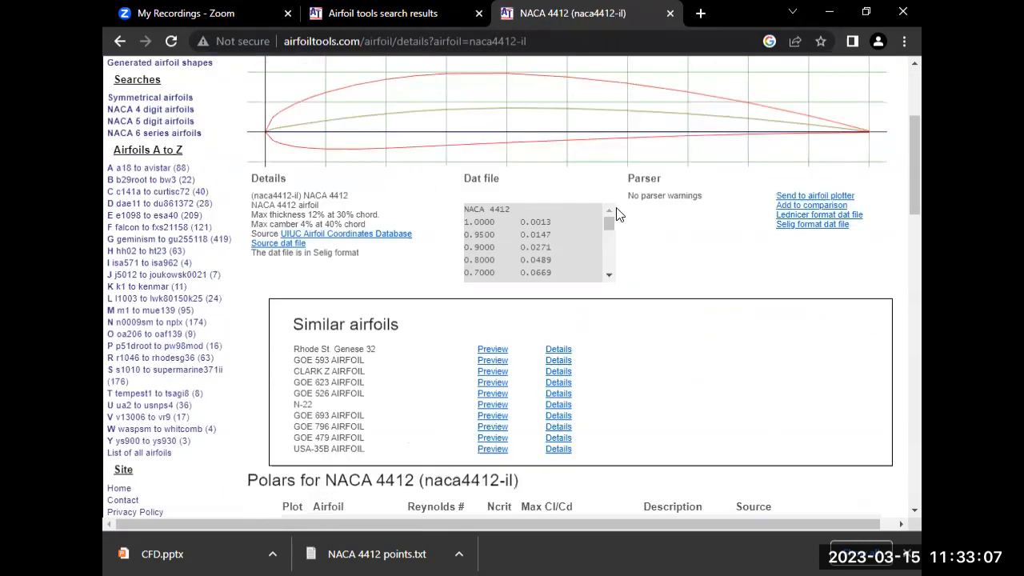
{"action": "scroll", "coordinate": [616, 214], "scroll_direction": "down", "scroll_amount": 3}
{"action": "scroll", "coordinate": [619, 215], "scroll_direction": "down", "scroll_amount": 1}
{"action": "scroll", "coordinate": [619, 215], "scroll_direction": "down", "scroll_amount": 2}
{"action": "scroll", "coordinate": [616, 214], "scroll_direction": "down", "scroll_amount": 1}
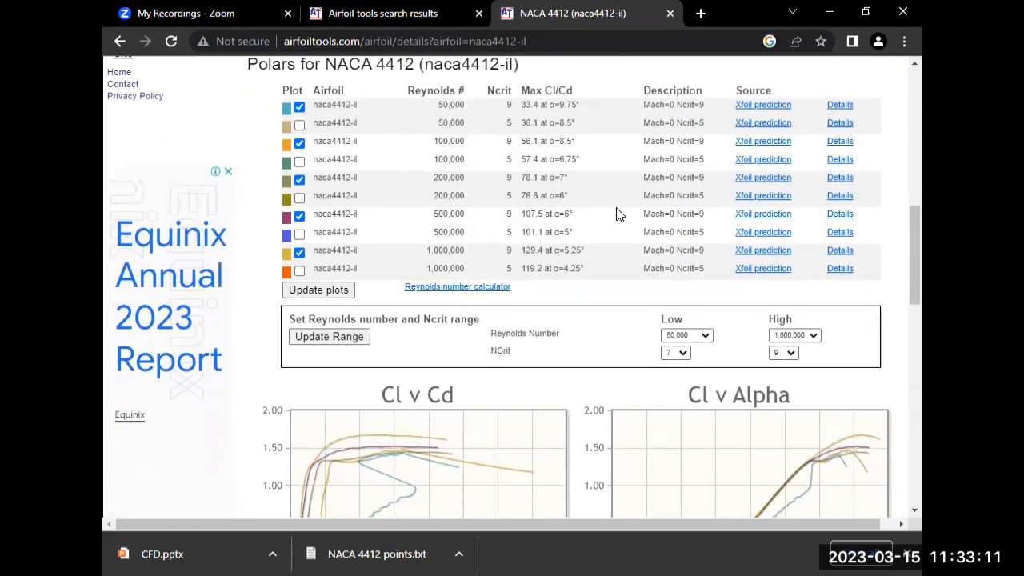
{"action": "scroll", "coordinate": [616, 214], "scroll_direction": "up", "scroll_amount": 7}
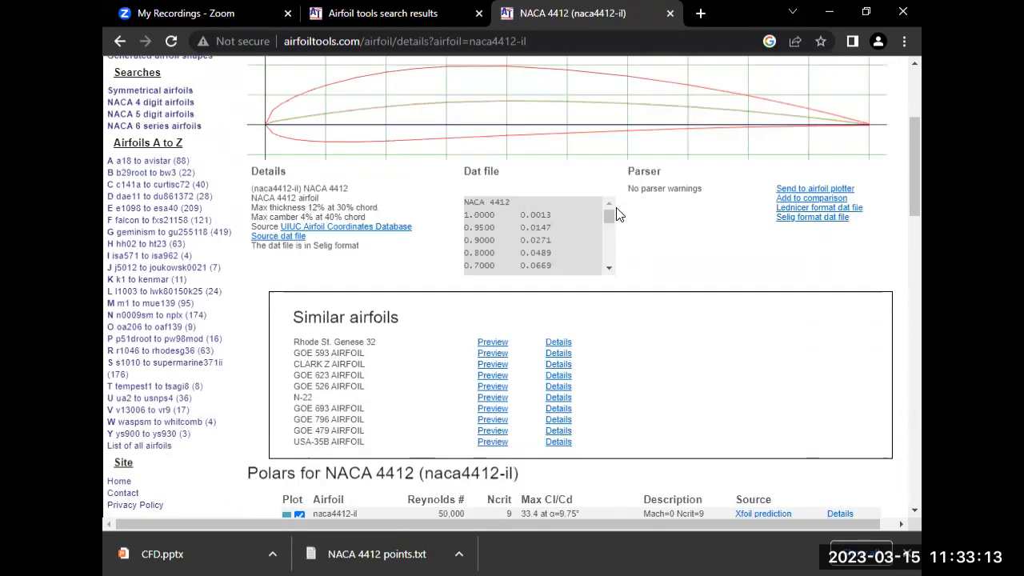
{"action": "scroll", "coordinate": [616, 214], "scroll_direction": "up", "scroll_amount": 1}
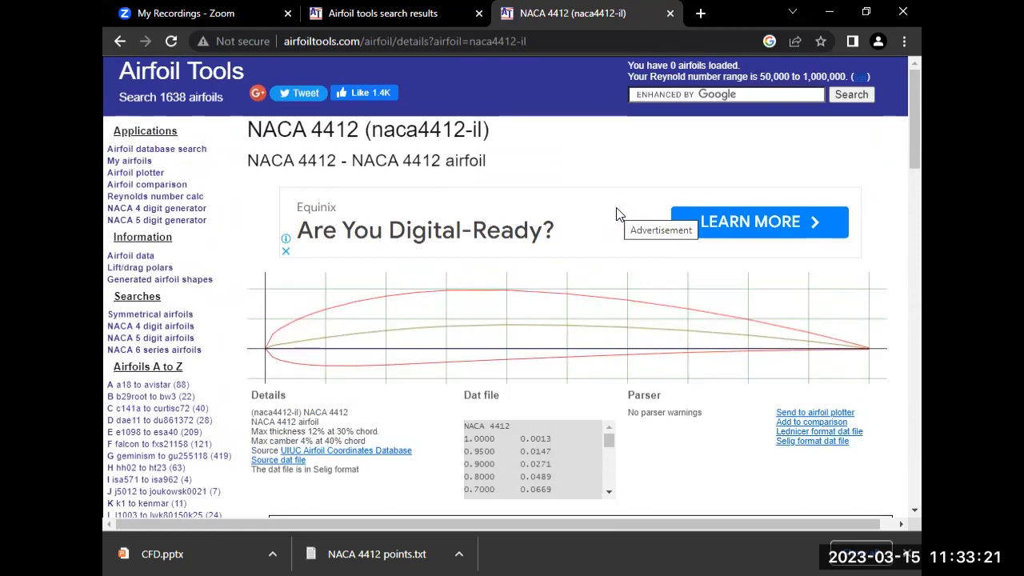
Step: Examine the NACA 4412 coordinates in the Dat file listing from start to end
{"action": "scroll", "coordinate": [516, 268], "scroll_direction": "down", "scroll_amount": 2}
{"action": "scroll", "coordinate": [515, 266], "scroll_direction": "down", "scroll_amount": 2}
{"action": "scroll", "coordinate": [543, 259], "scroll_direction": "down", "scroll_amount": 3}
{"action": "scroll", "coordinate": [541, 261], "scroll_direction": "up", "scroll_amount": 3}
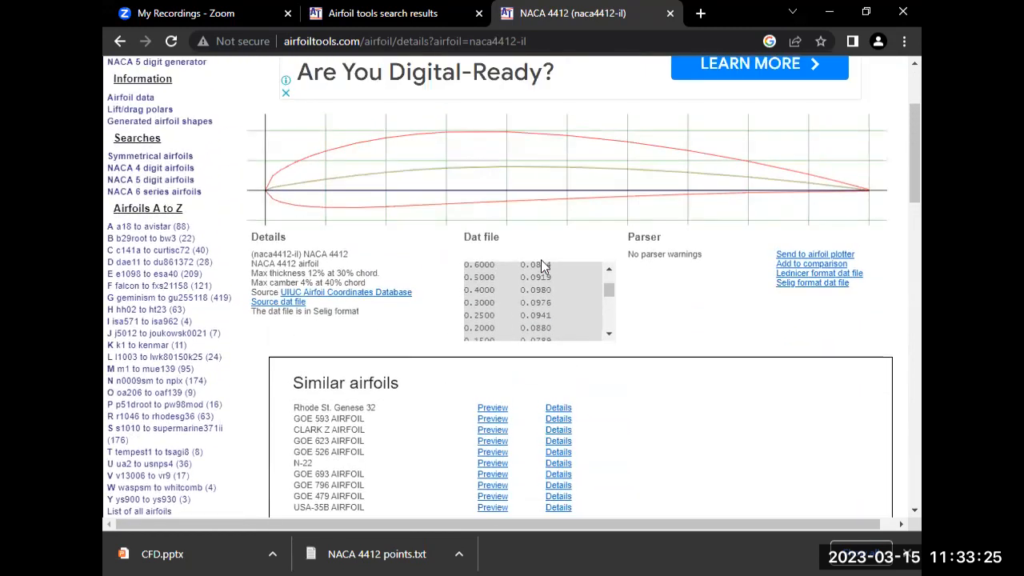
{"action": "scroll", "coordinate": [543, 265], "scroll_direction": "down", "scroll_amount": 1}
{"action": "scroll", "coordinate": [543, 263], "scroll_direction": "up", "scroll_amount": 5}
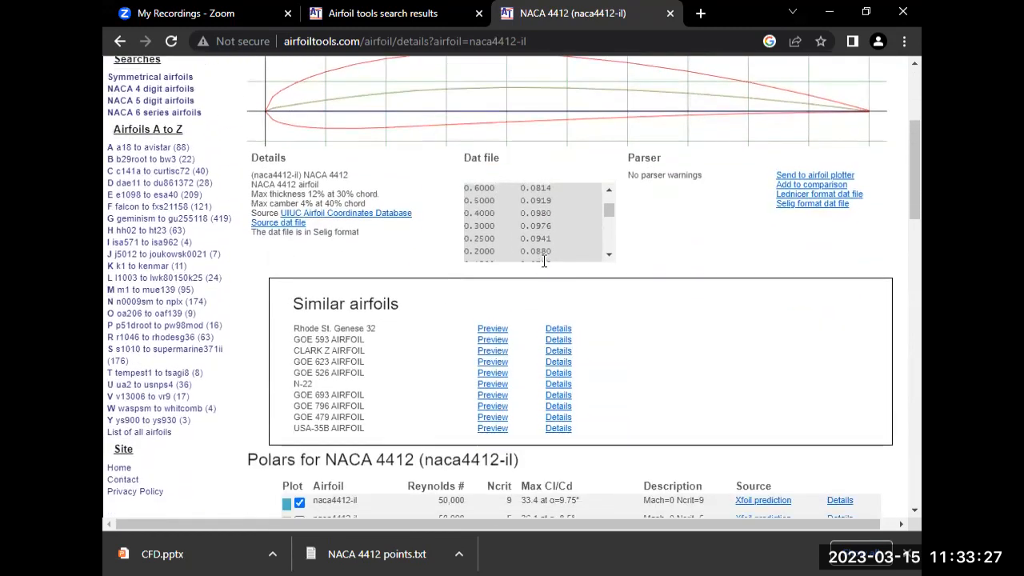
{"action": "left_click_drag", "start_coordinate": [608, 362], "coordinate": [604, 410]}
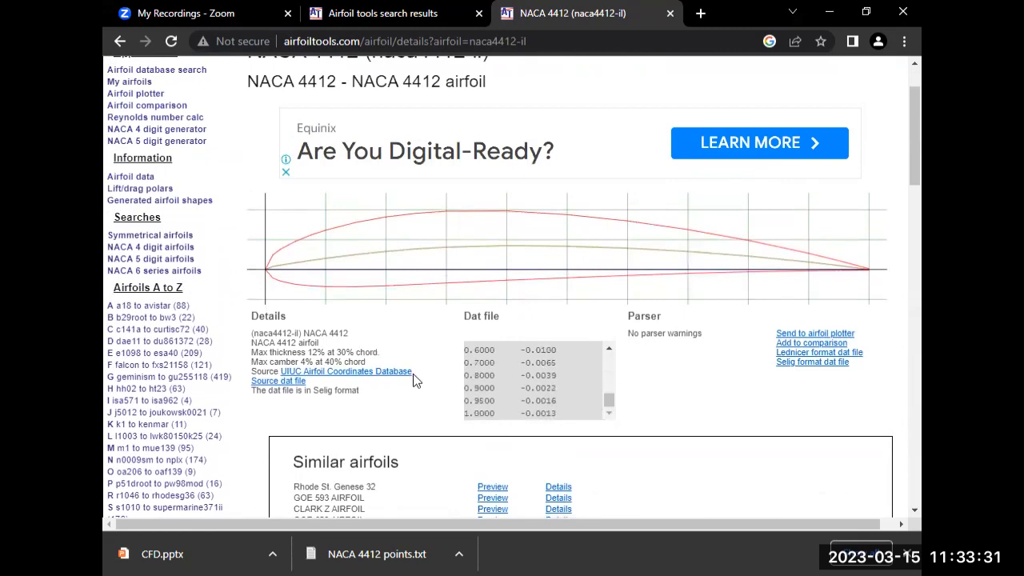
Step: Open the UIUC Airfoil Coordinates Database and look through its page
{"action": "left_click", "coordinate": [344, 372]}
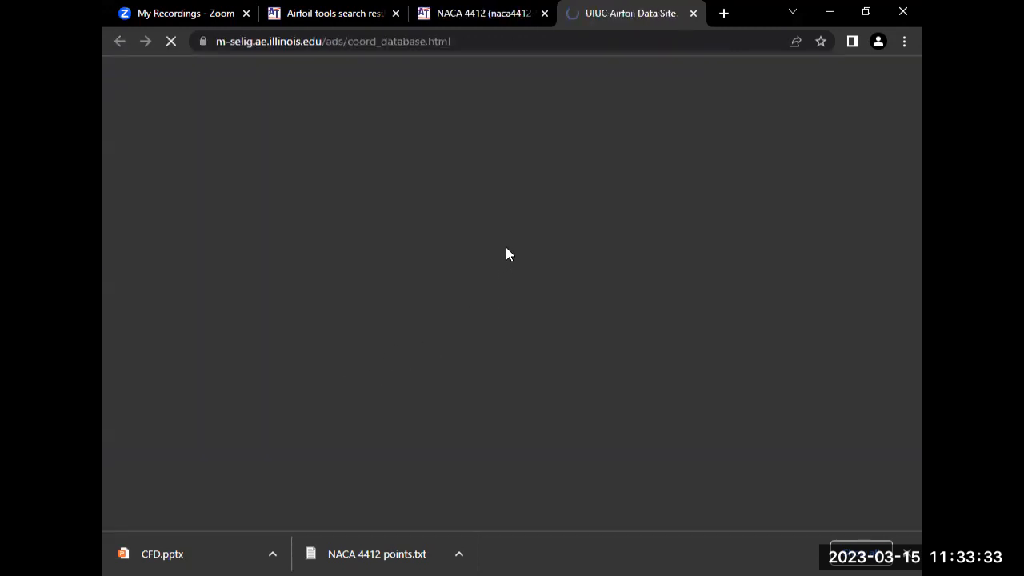
{"action": "scroll", "coordinate": [497, 309], "scroll_direction": "down", "scroll_amount": 2}
{"action": "scroll", "coordinate": [496, 309], "scroll_direction": "down", "scroll_amount": 8}
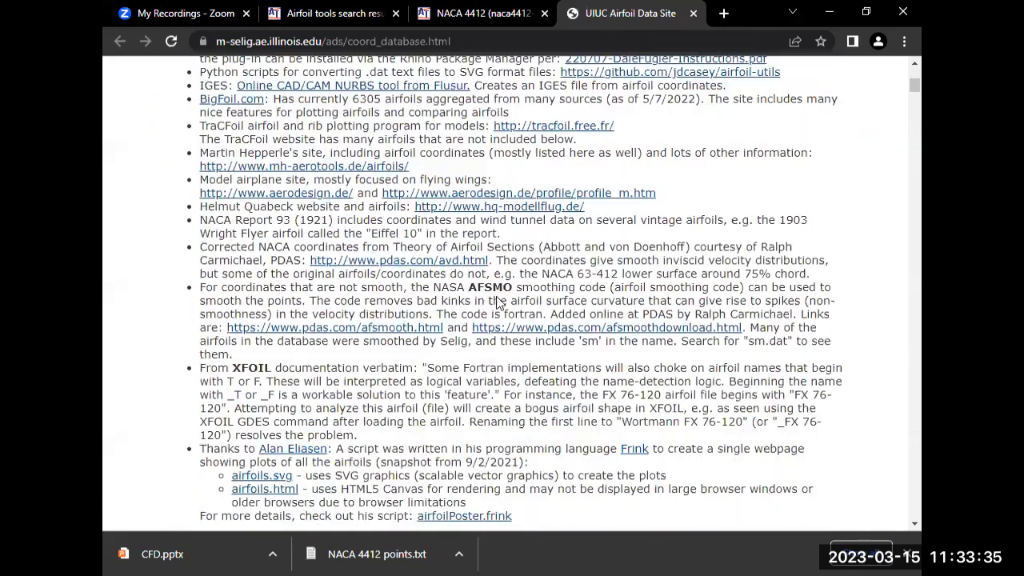
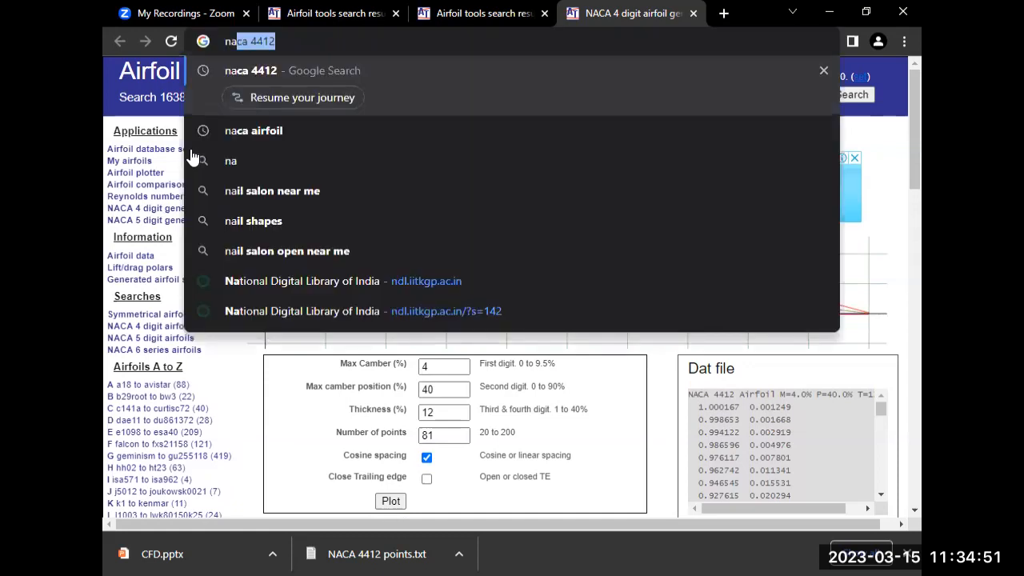
Step: Search the web for naca 4412 and open the NACA 4 digit airfoil generator result
{"action": "type", "text": "4412"}
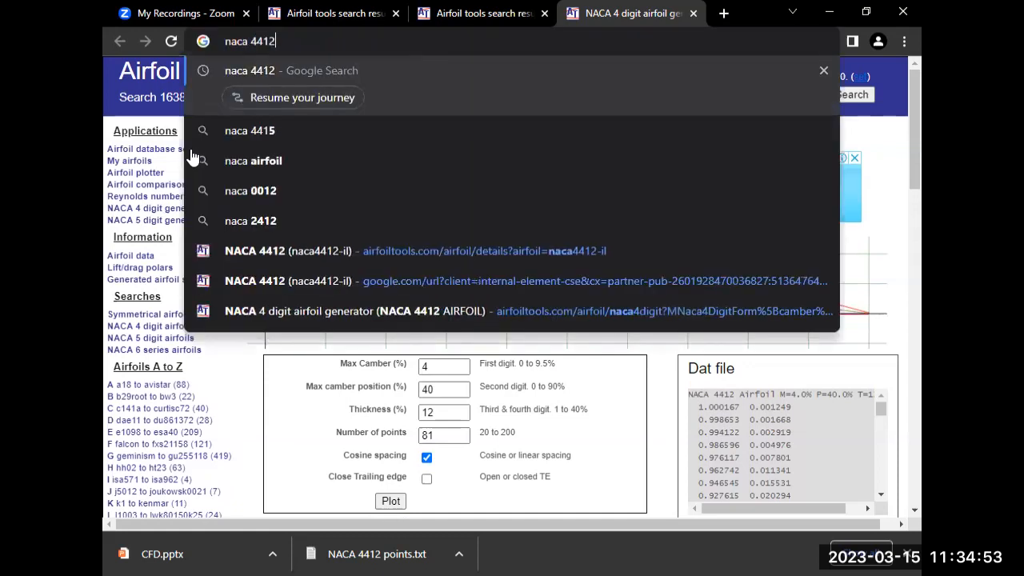
{"action": "key", "text": "Return"}
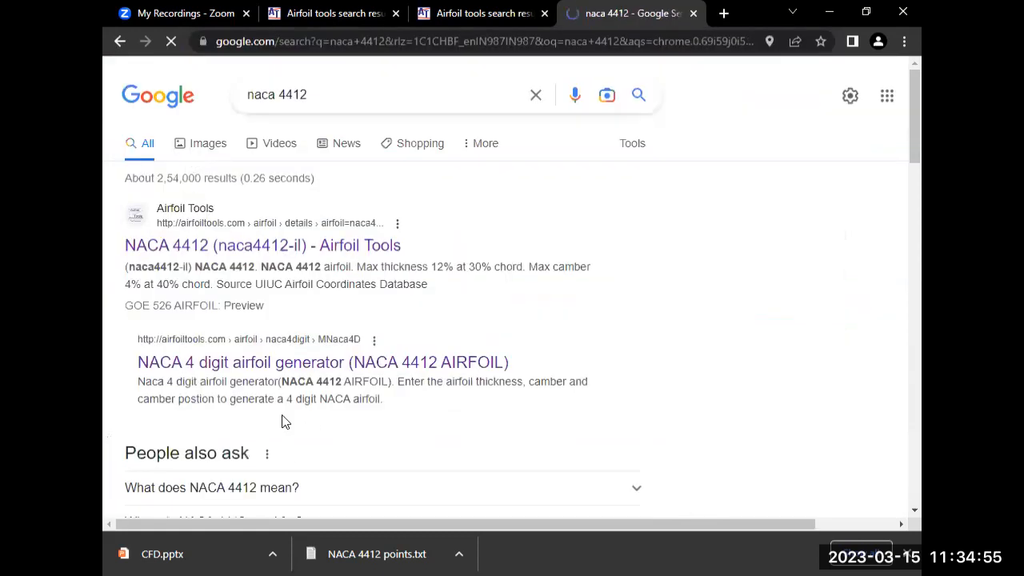
{"action": "scroll", "coordinate": [297, 404], "scroll_direction": "down", "scroll_amount": 4}
{"action": "scroll", "coordinate": [313, 362], "scroll_direction": "up", "scroll_amount": 2}
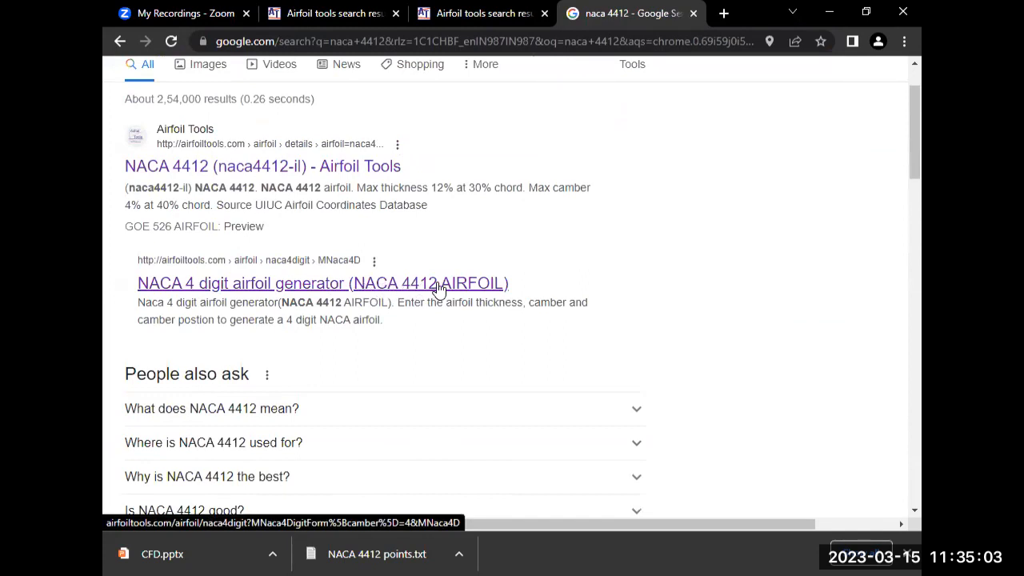
{"action": "scroll", "coordinate": [466, 283], "scroll_direction": "up", "scroll_amount": 2}
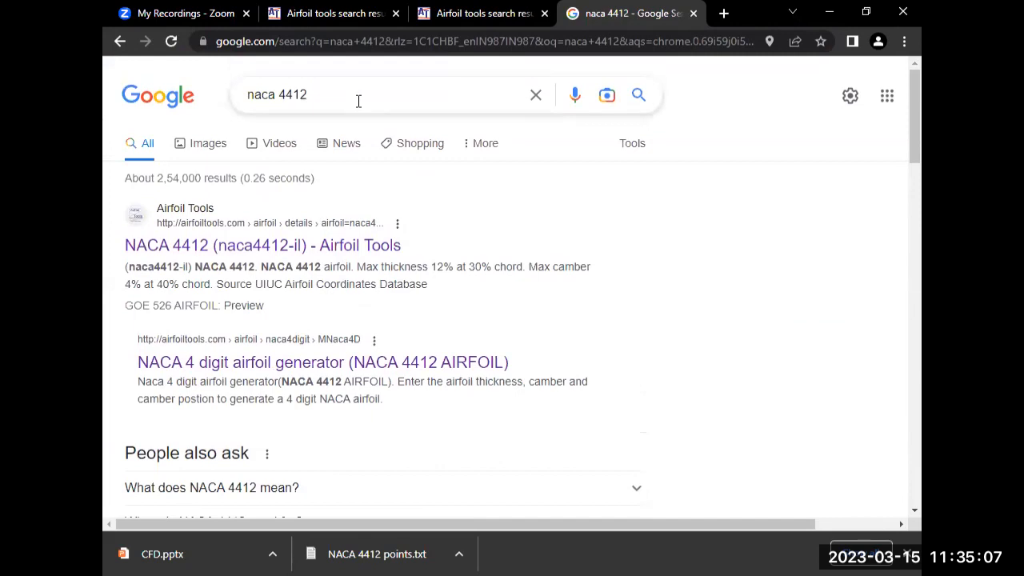
{"action": "left_click", "coordinate": [345, 368]}
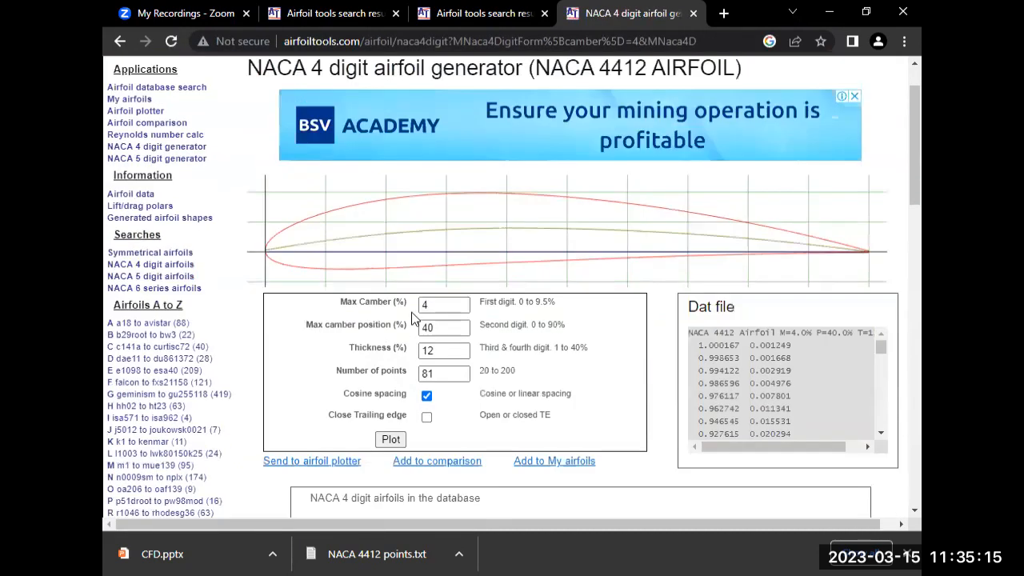
Step: Set the NACA 4412 airfoil's number of points to 200 and replot it
{"action": "scroll", "coordinate": [384, 336], "scroll_direction": "down", "scroll_amount": 3}
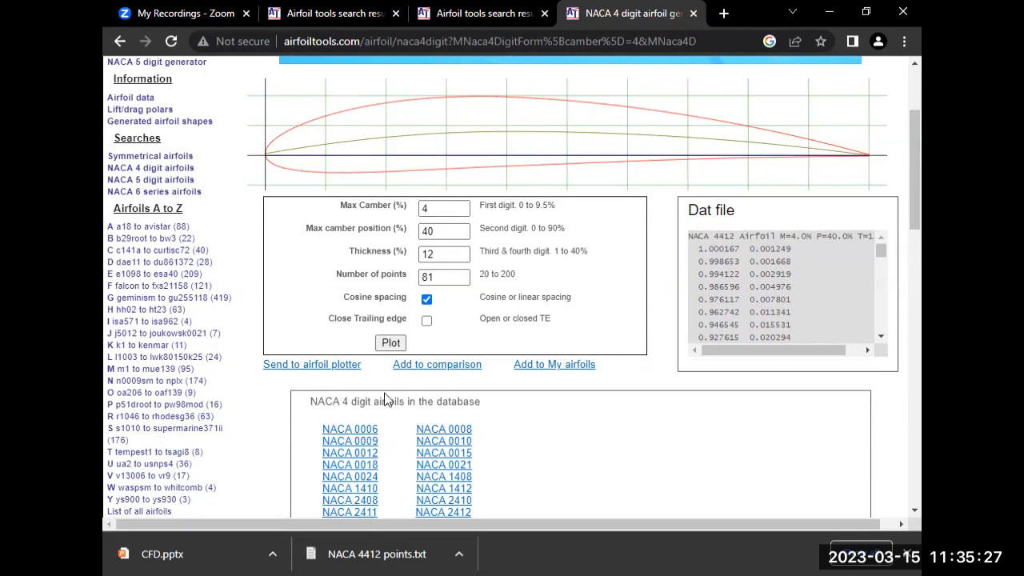
{"action": "double_click", "coordinate": [439, 271]}
{"action": "key", "text": "BackSpace"}
{"action": "type", "text": "200"}
{"action": "scroll", "coordinate": [557, 418], "scroll_direction": "down", "scroll_amount": 1}
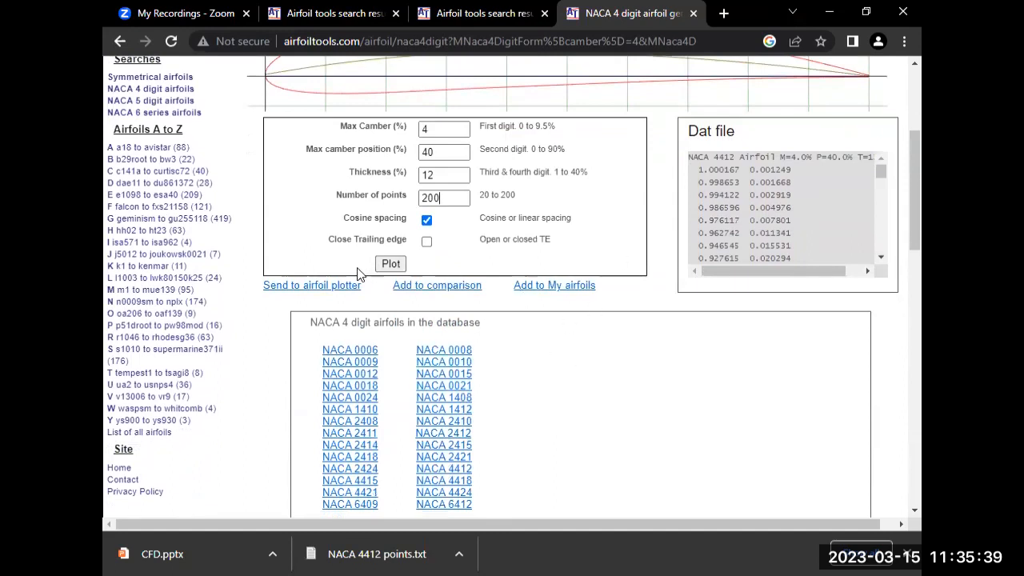
{"action": "left_click", "coordinate": [404, 266]}
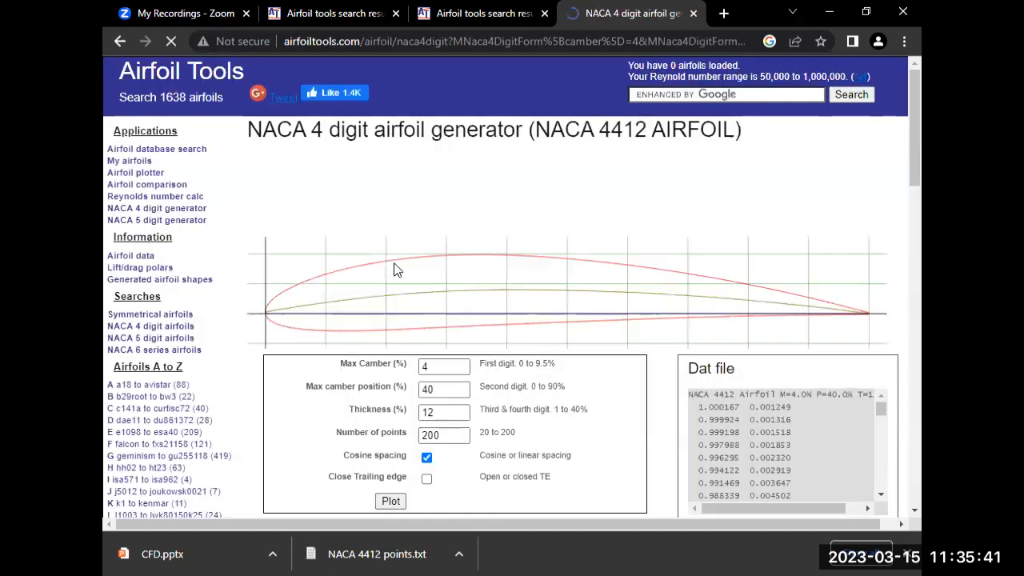
Step: Review the regenerated airfoil outline and send it to the airfoil plotter
{"action": "scroll", "coordinate": [638, 361], "scroll_direction": "down", "scroll_amount": 3}
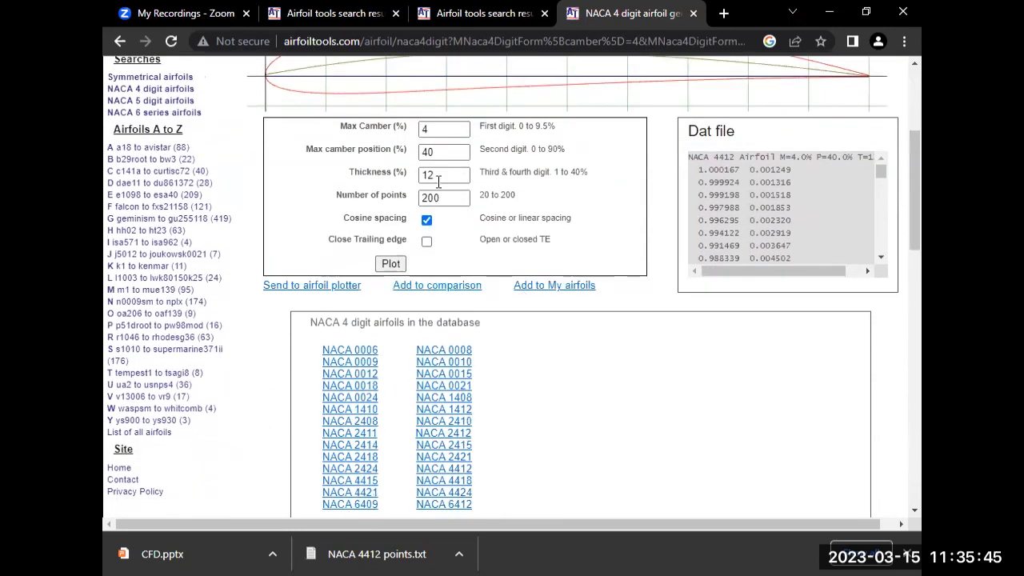
{"action": "scroll", "coordinate": [488, 241], "scroll_direction": "up", "scroll_amount": 1}
{"action": "scroll", "coordinate": [483, 241], "scroll_direction": "up", "scroll_amount": 3}
{"action": "scroll", "coordinate": [328, 368], "scroll_direction": "down", "scroll_amount": 3}
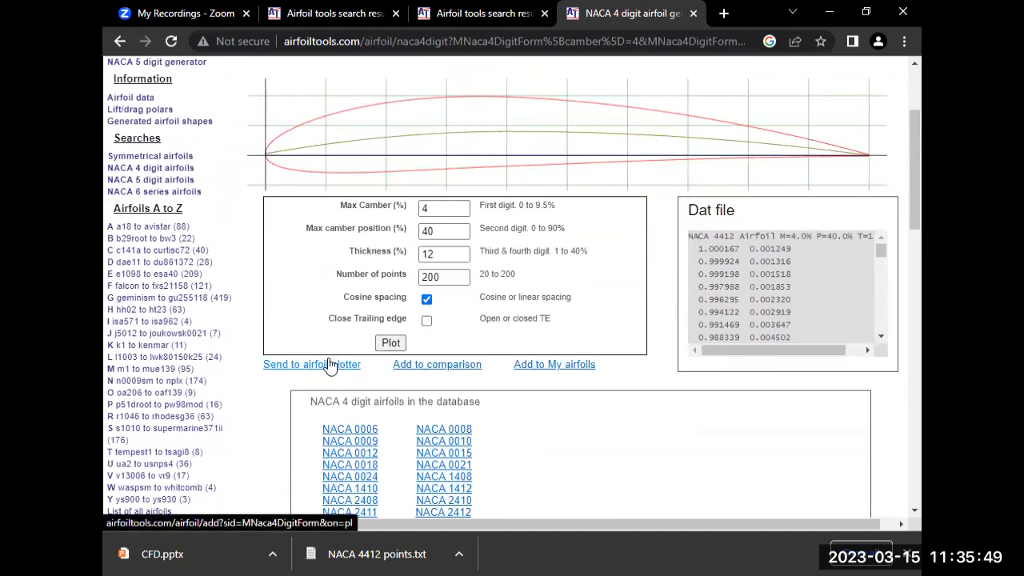
{"action": "left_click", "coordinate": [322, 366]}
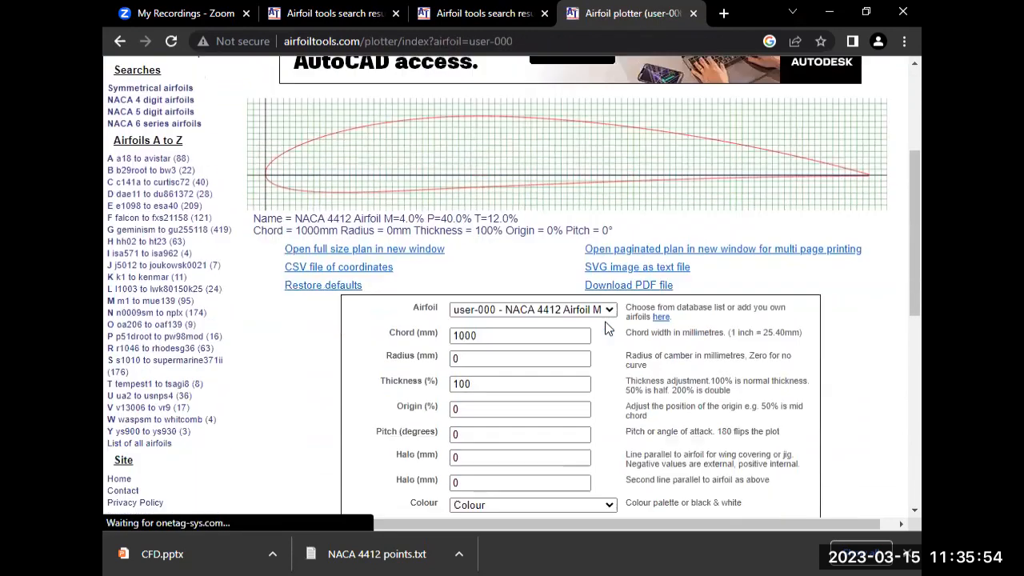
Step: Download the CSV file of the plotted airfoil's coordinates and switch to user-000.csv in WPS Office
{"action": "scroll", "coordinate": [605, 328], "scroll_direction": "down", "scroll_amount": 2}
{"action": "left_click", "coordinate": [511, 251]}
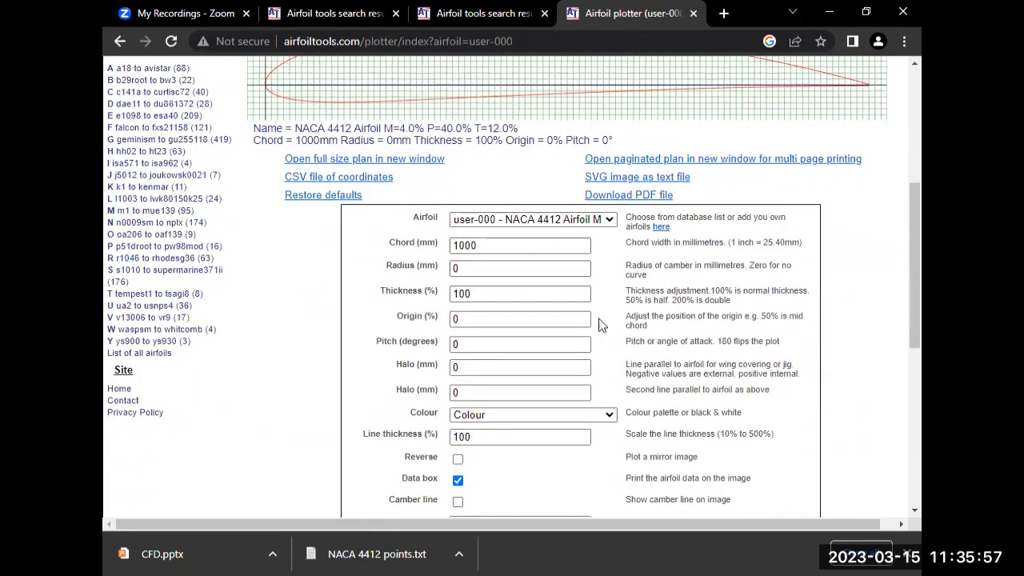
{"action": "scroll", "coordinate": [602, 321], "scroll_direction": "down", "scroll_amount": 2}
{"action": "scroll", "coordinate": [599, 323], "scroll_direction": "down", "scroll_amount": 1}
{"action": "scroll", "coordinate": [549, 343], "scroll_direction": "up", "scroll_amount": 5}
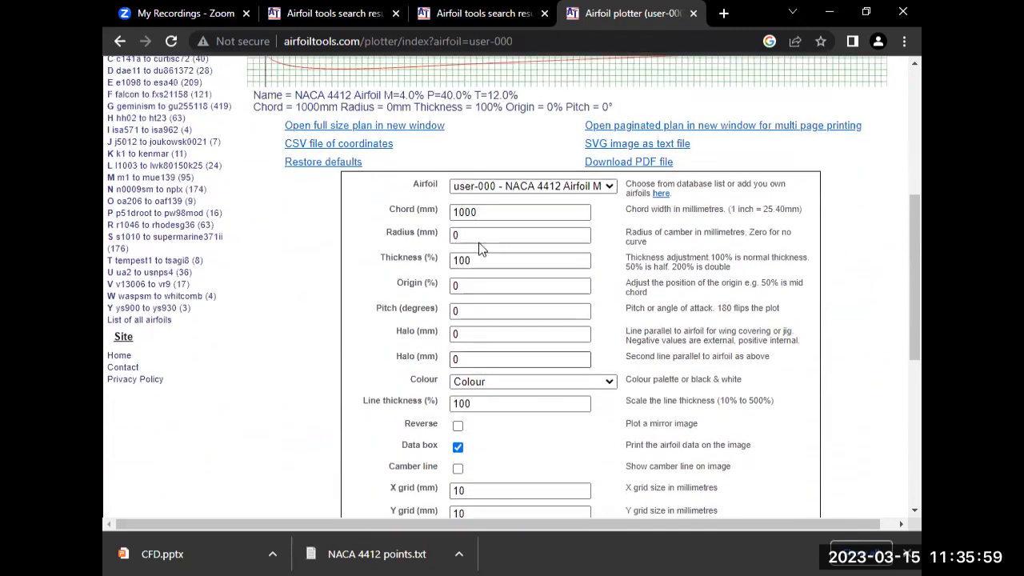
{"action": "scroll", "coordinate": [528, 448], "scroll_direction": "down", "scroll_amount": 3}
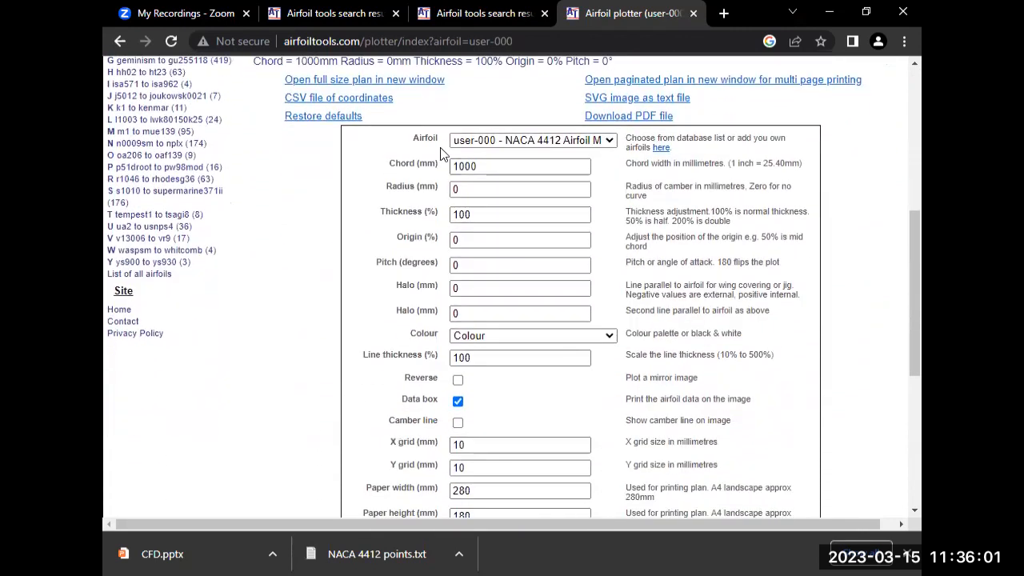
{"action": "scroll", "coordinate": [582, 340], "scroll_direction": "down", "scroll_amount": 2}
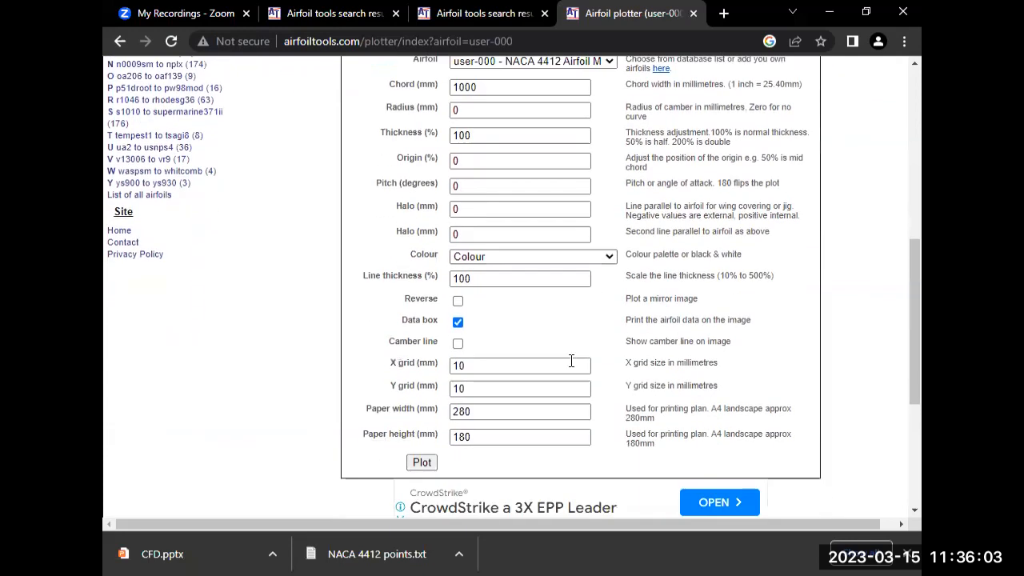
{"action": "scroll", "coordinate": [563, 374], "scroll_direction": "up", "scroll_amount": 5}
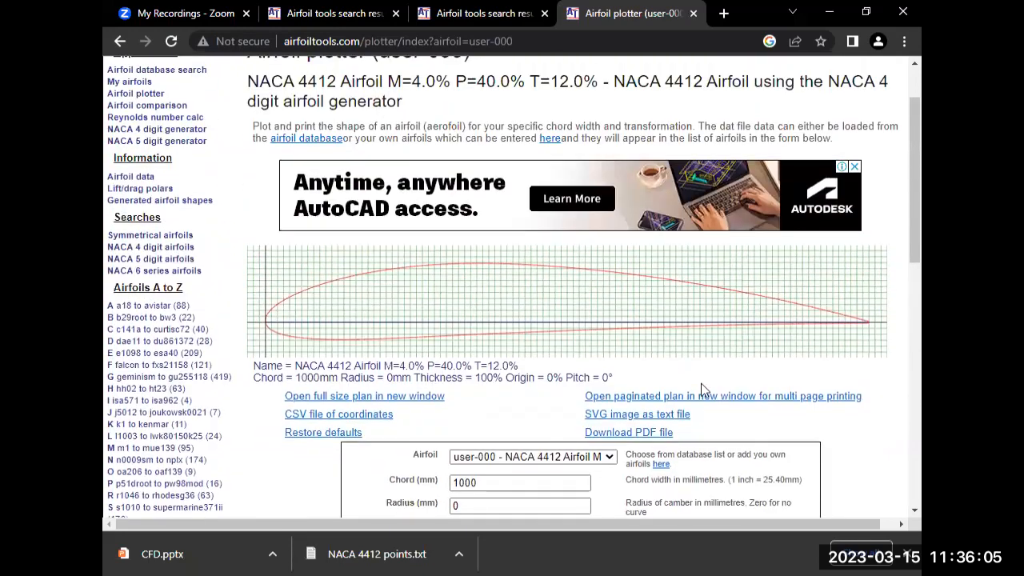
{"action": "scroll", "coordinate": [637, 378], "scroll_direction": "down", "scroll_amount": 2}
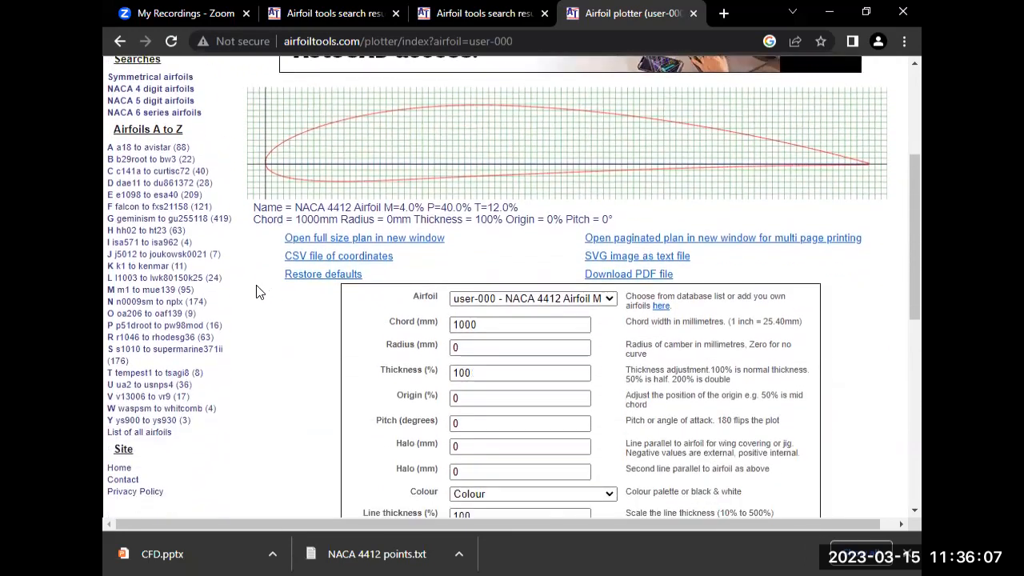
{"action": "left_click", "coordinate": [372, 263]}
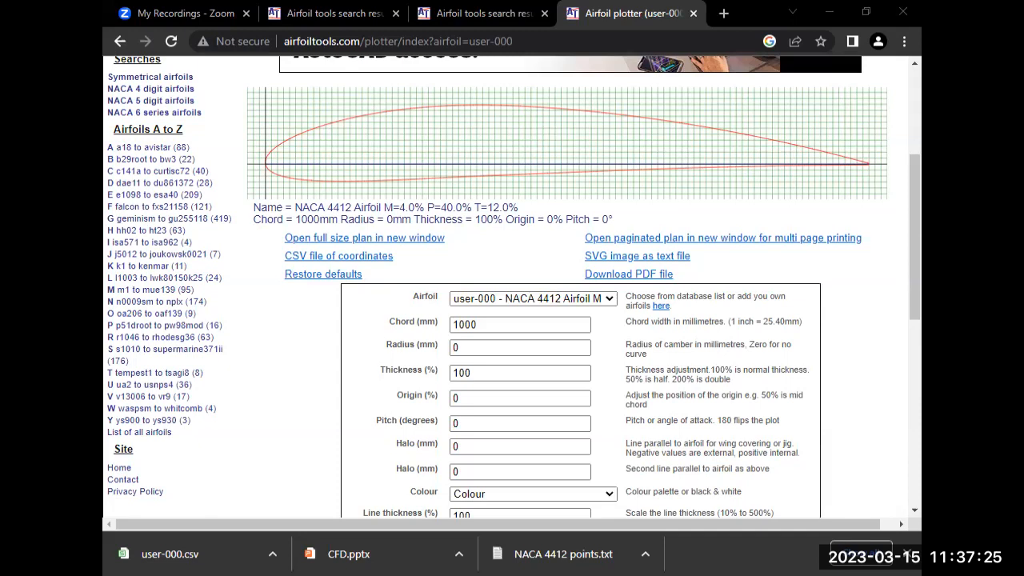
{"action": "key", "text": "alt+Tab"}
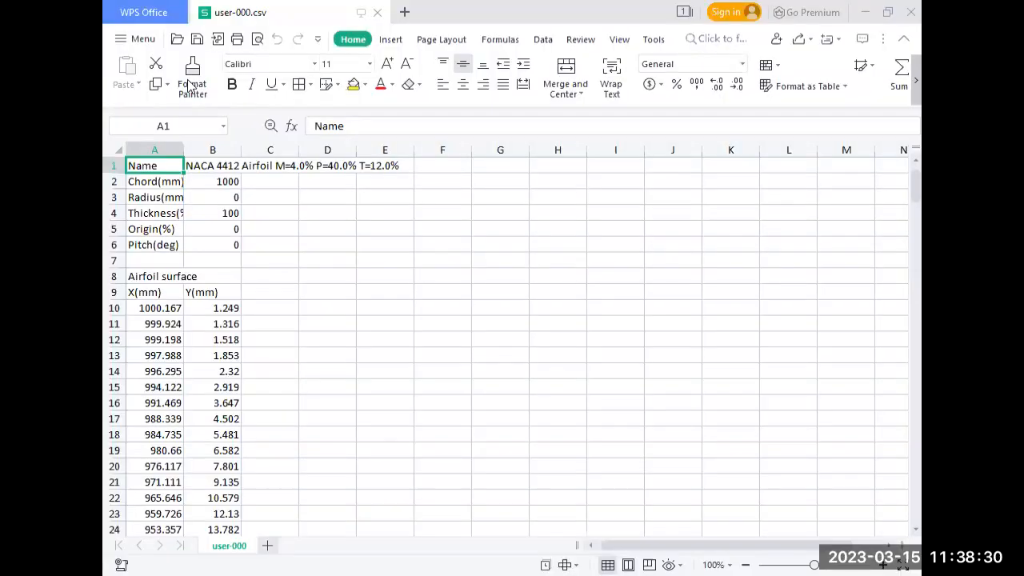
Step: Add a new sheet to the workbook and enter the headers #Group in A1 and Point in B1
{"action": "left_click", "coordinate": [275, 547]}
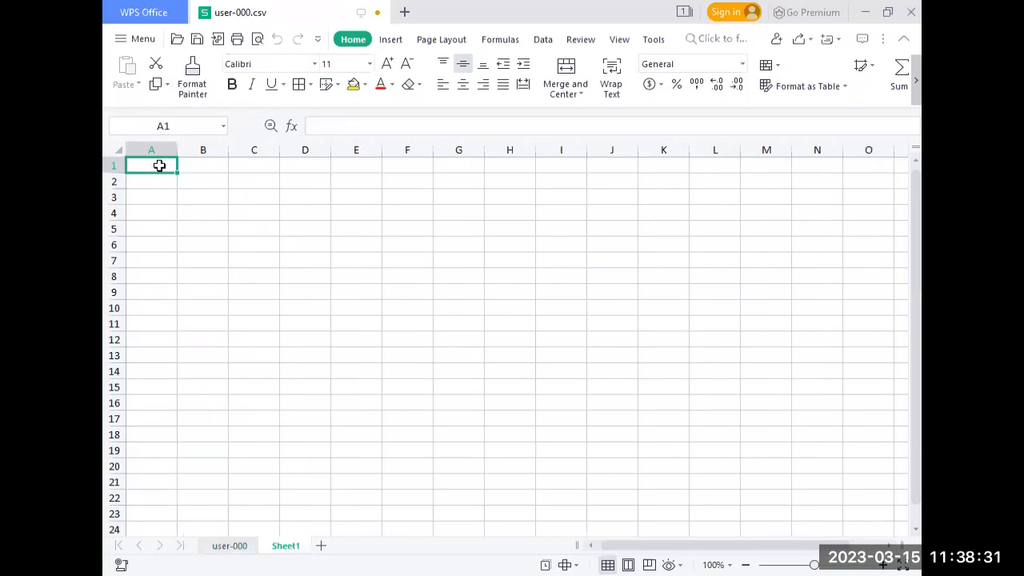
{"action": "double_click", "coordinate": [159, 165]}
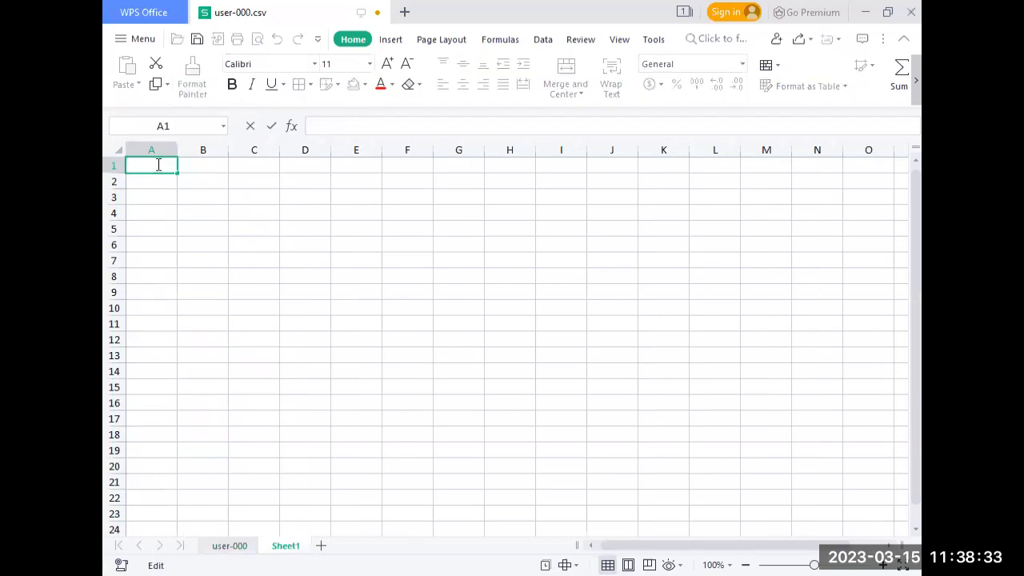
{"action": "type", "text": "#Group"}
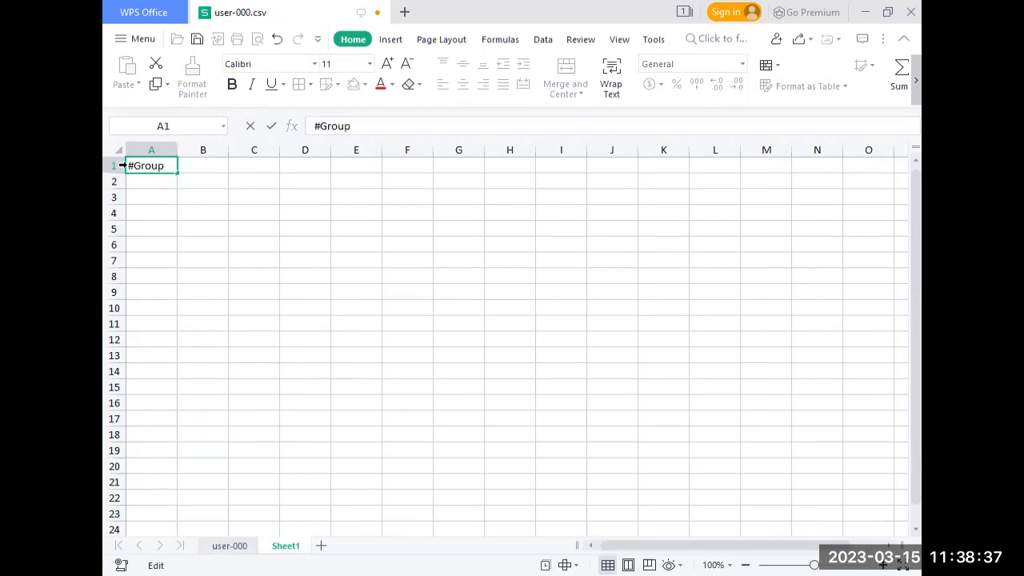
{"action": "left_click", "coordinate": [194, 164]}
{"action": "type", "text": "Poin"}
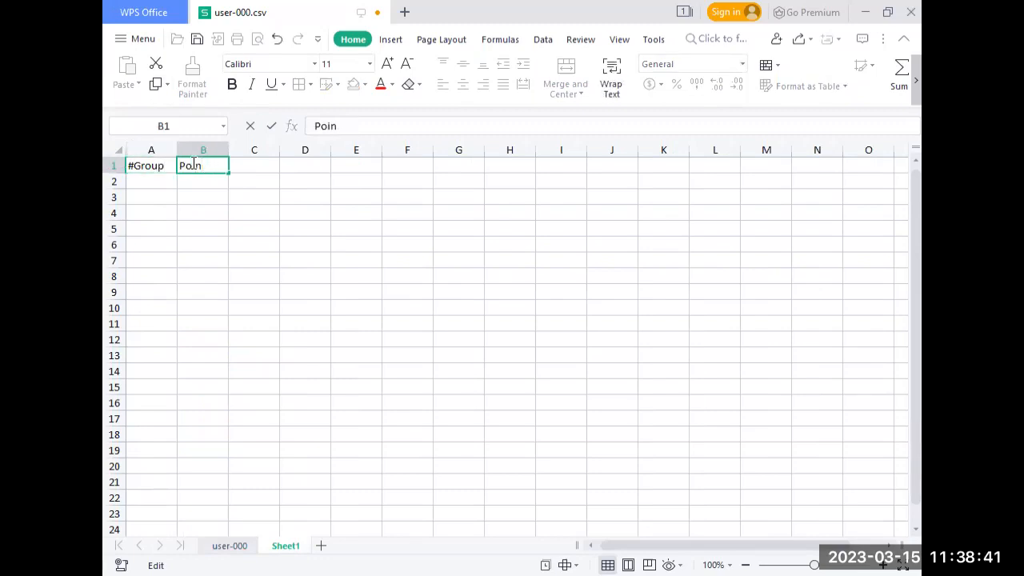
{"action": "type", "text": "t"}
Step: Enter the coordinate headers X_cord, Y_cord and Z_cord in cells C1, D1 and E1
{"action": "double_click", "coordinate": [251, 164]}
{"action": "type", "text": "X_cord"}
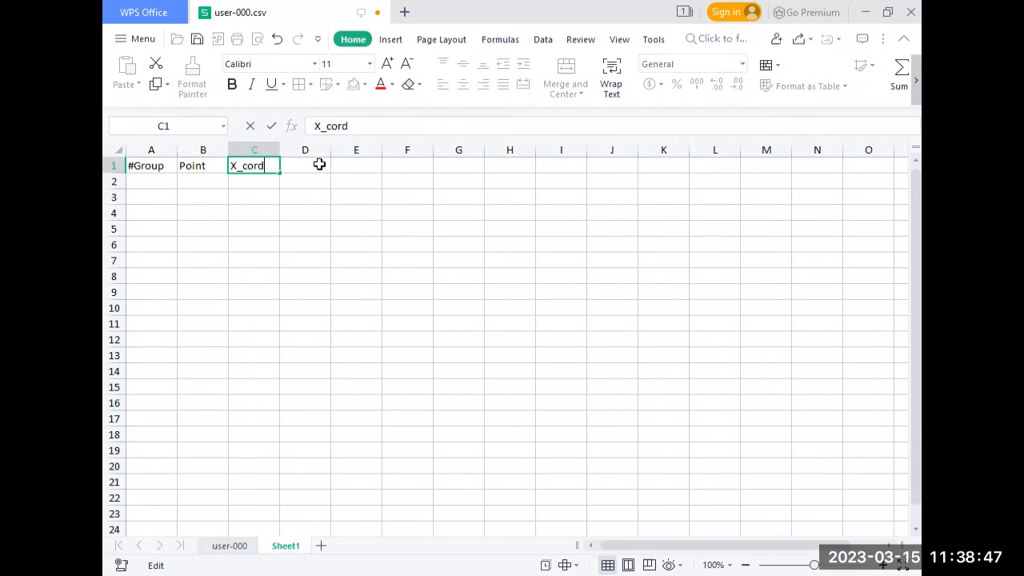
{"action": "key", "text": "Tab"}
{"action": "left_click", "coordinate": [345, 162]}
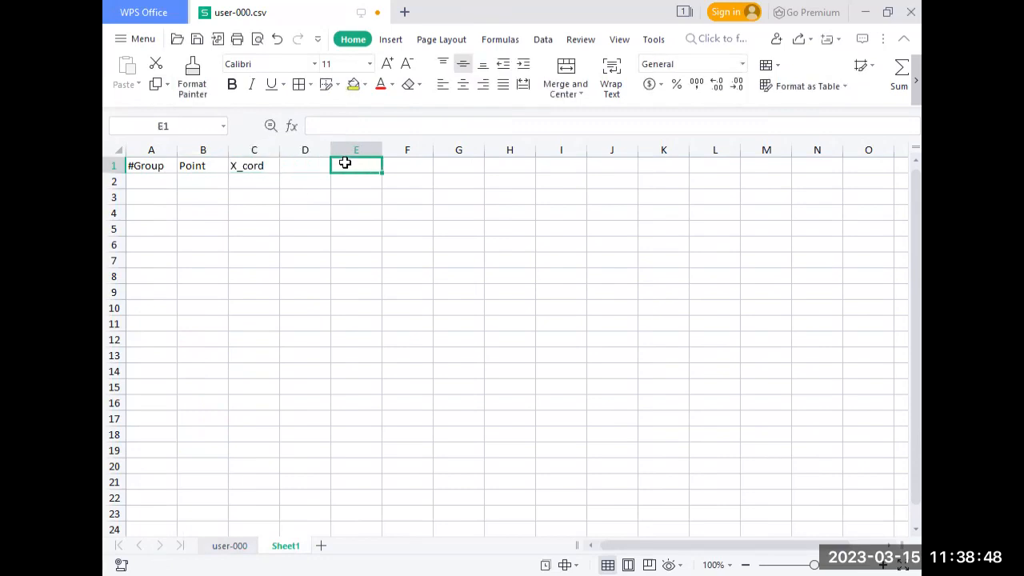
{"action": "double_click", "coordinate": [298, 163]}
{"action": "type", "text": "Y_cord"}
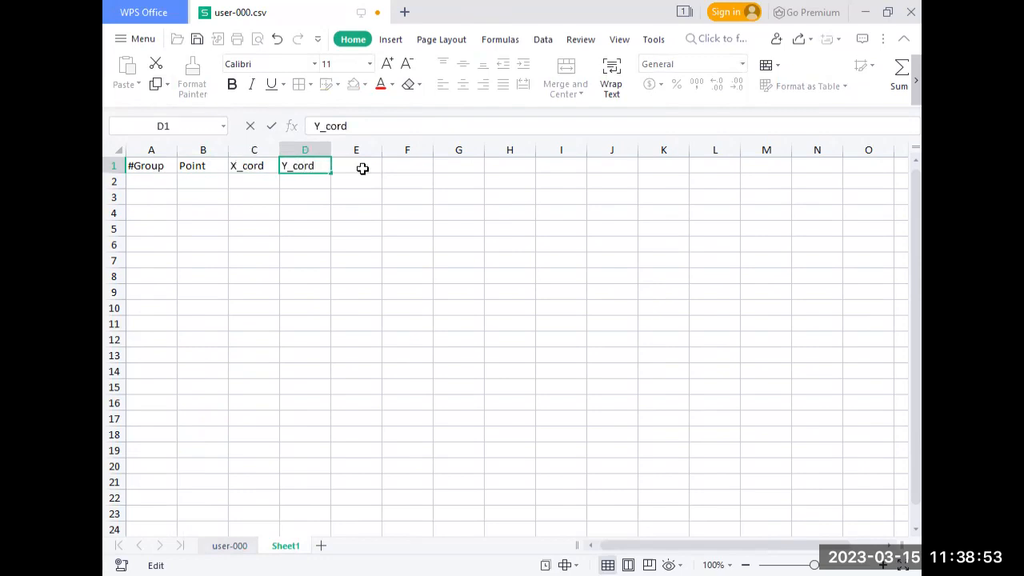
{"action": "left_click", "coordinate": [362, 168]}
{"action": "type", "text": "Z_cord"}
{"action": "left_click", "coordinate": [326, 273]}
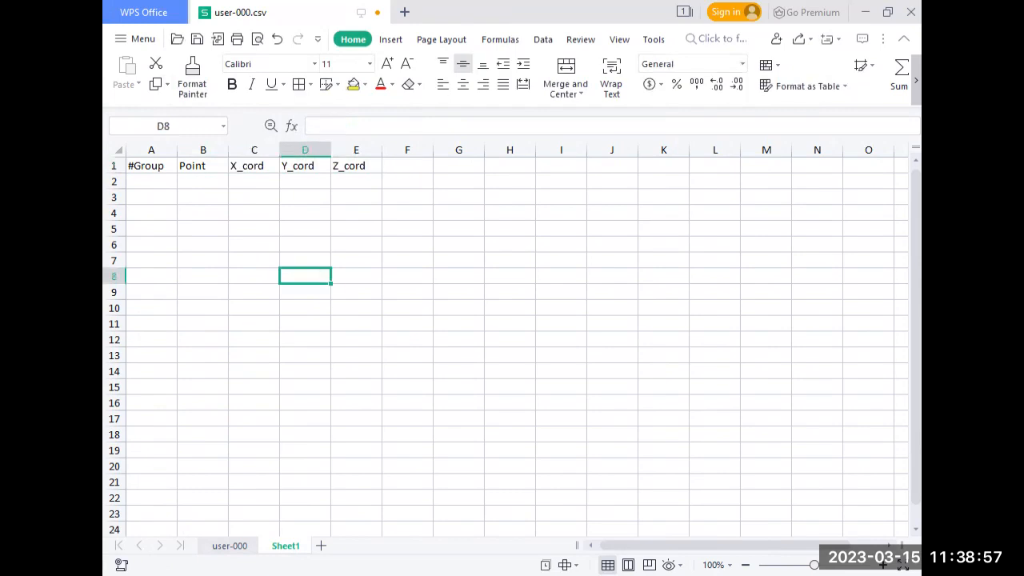
Step: Select the airfoil surface coordinates A10:B210 on the user-000 sheet and return to Sheet1
{"action": "left_click", "coordinate": [240, 545]}
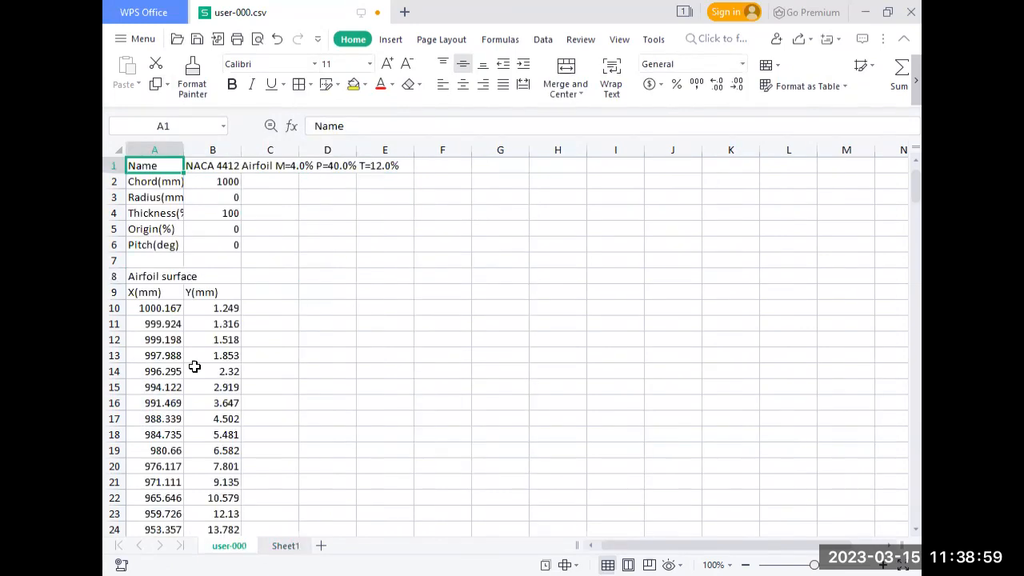
{"action": "left_click_drag", "start_coordinate": [164, 310], "coordinate": [232, 524]}
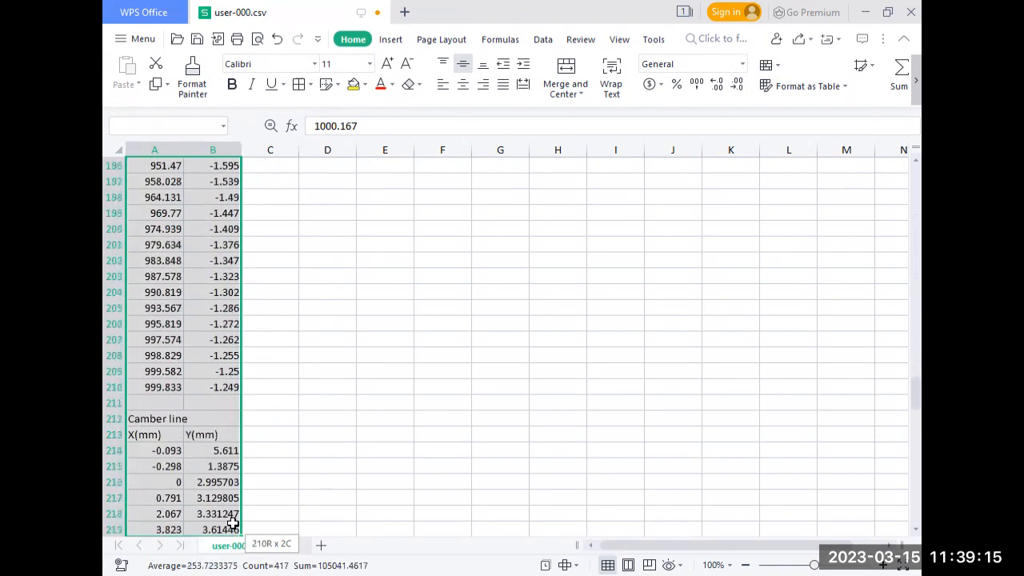
{"action": "left_click_drag", "start_coordinate": [239, 388], "coordinate": [239, 388]}
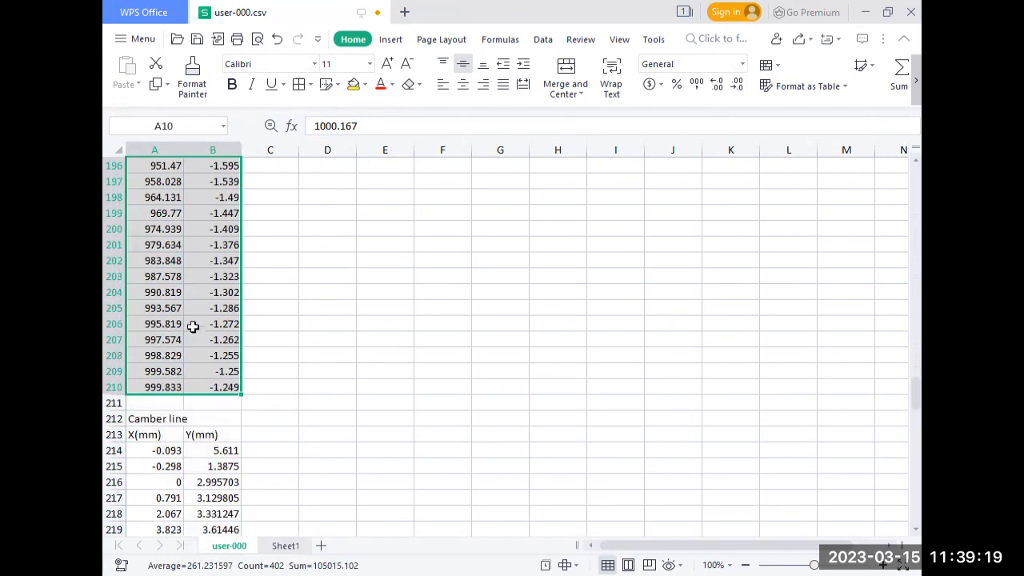
{"action": "left_click", "coordinate": [286, 545]}
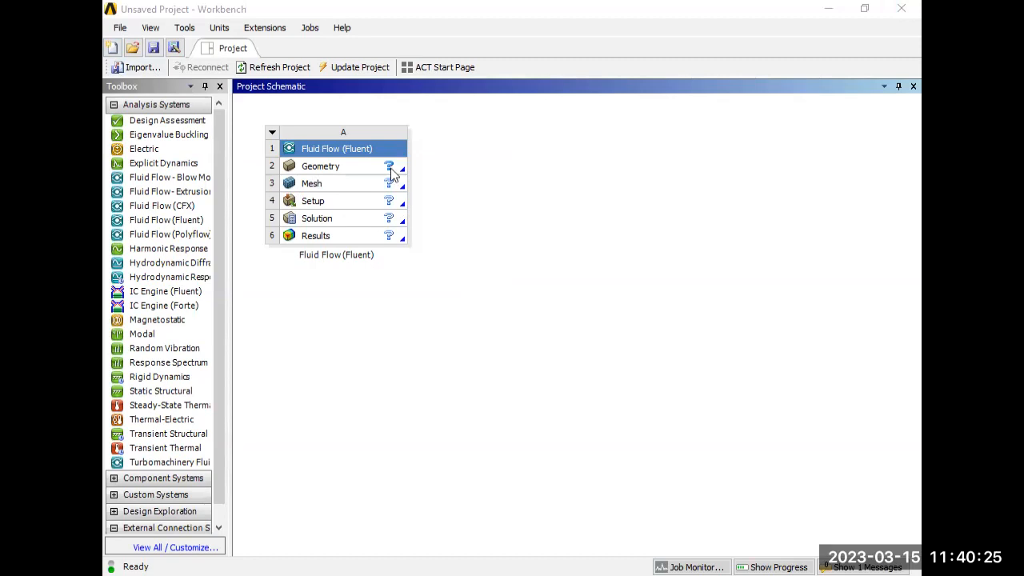
Step: In Workbench, create a new DesignModeler geometry for the Fluid Flow (Fluent) system
{"action": "left_click", "coordinate": [390, 169]}
{"action": "right_click", "coordinate": [390, 168]}
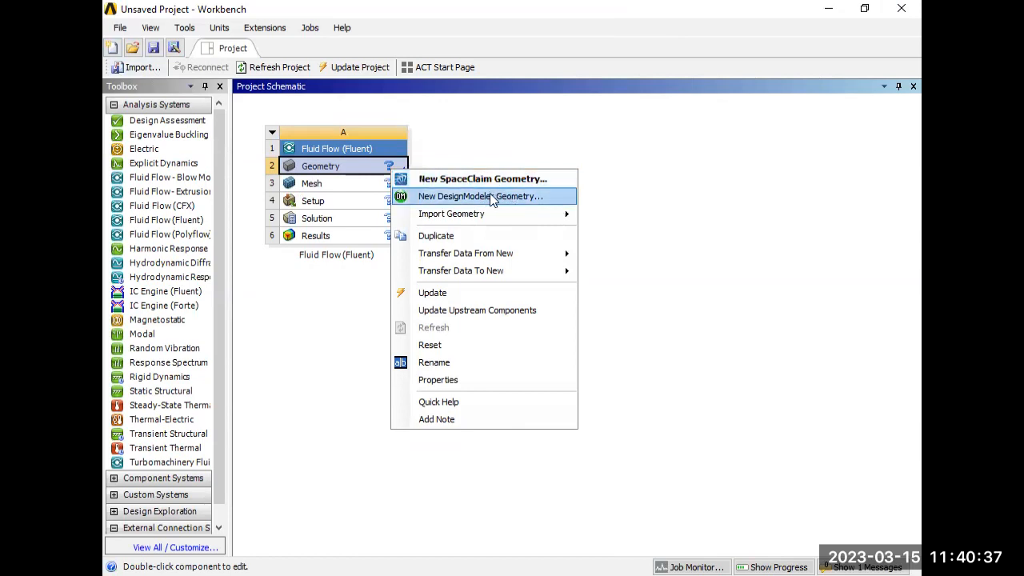
{"action": "left_click", "coordinate": [494, 197]}
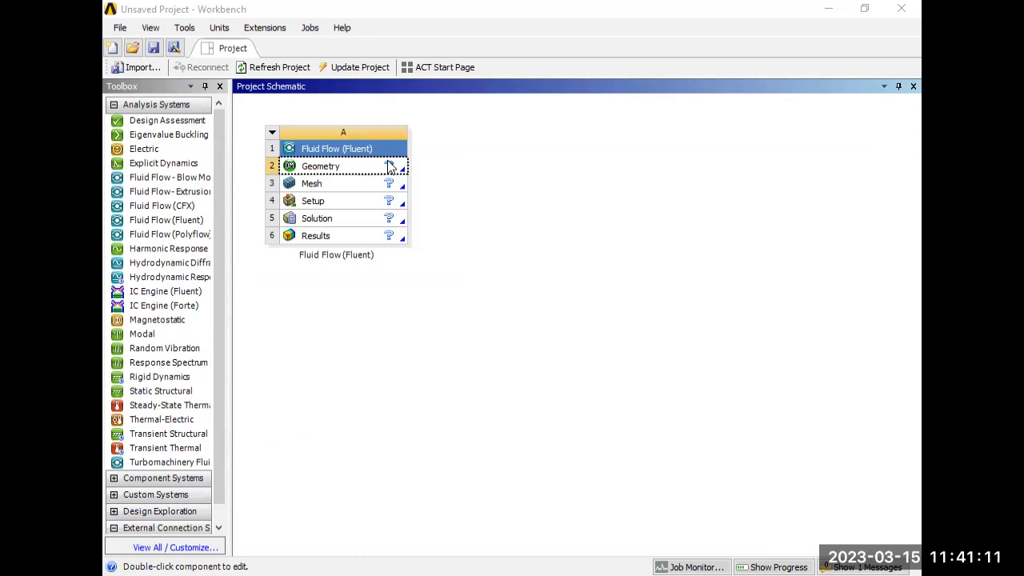
{"action": "left_click", "coordinate": [368, 163]}
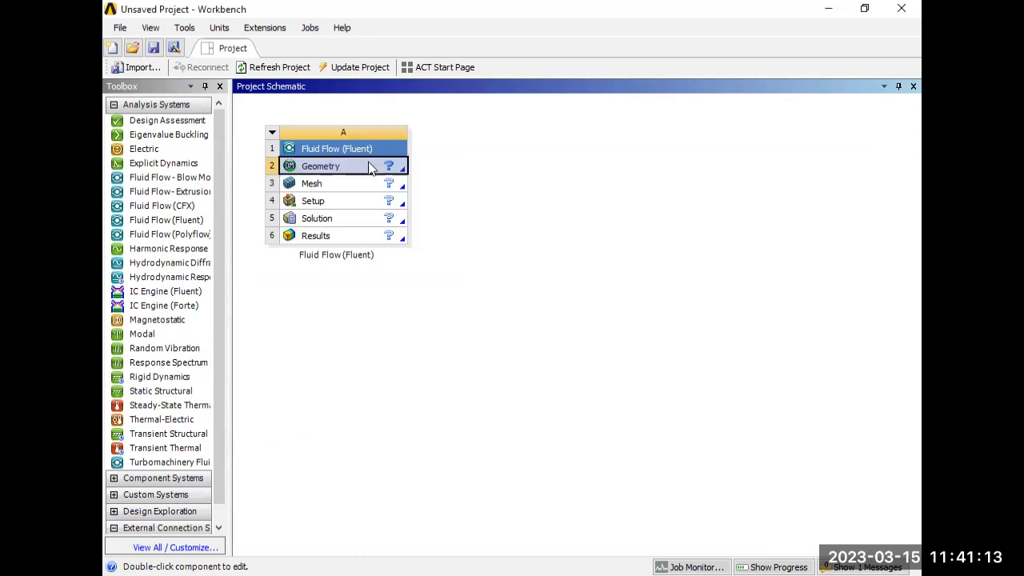
{"action": "right_click", "coordinate": [368, 163]}
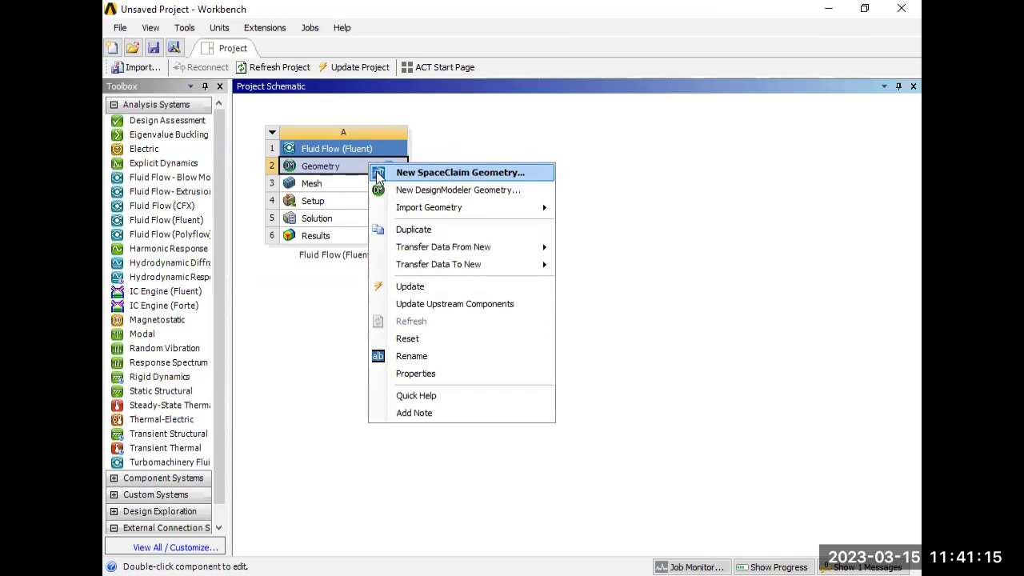
{"action": "left_click", "coordinate": [344, 167]}
{"action": "right_click", "coordinate": [344, 166]}
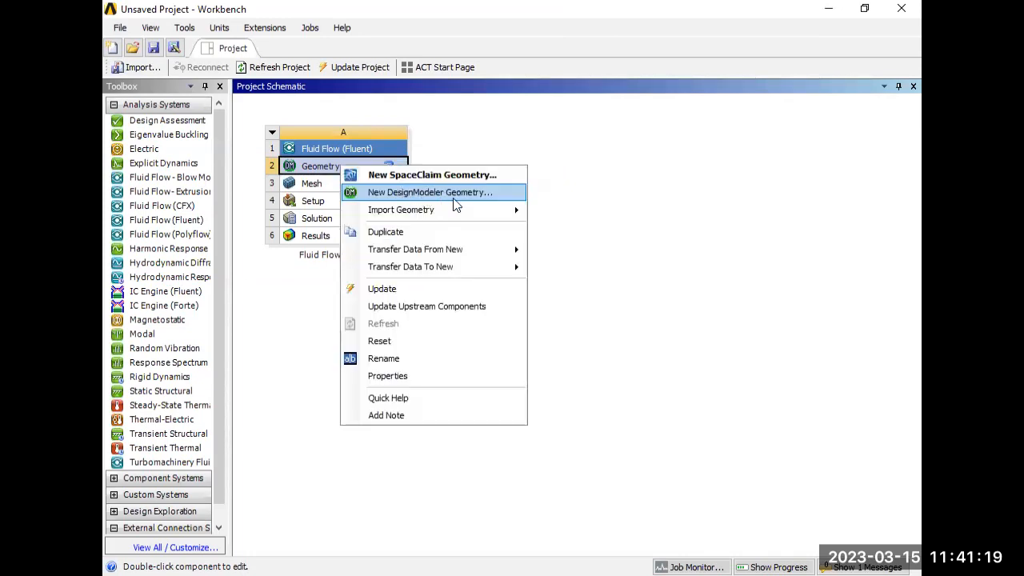
{"action": "mouse_move", "coordinate": [455, 208]}
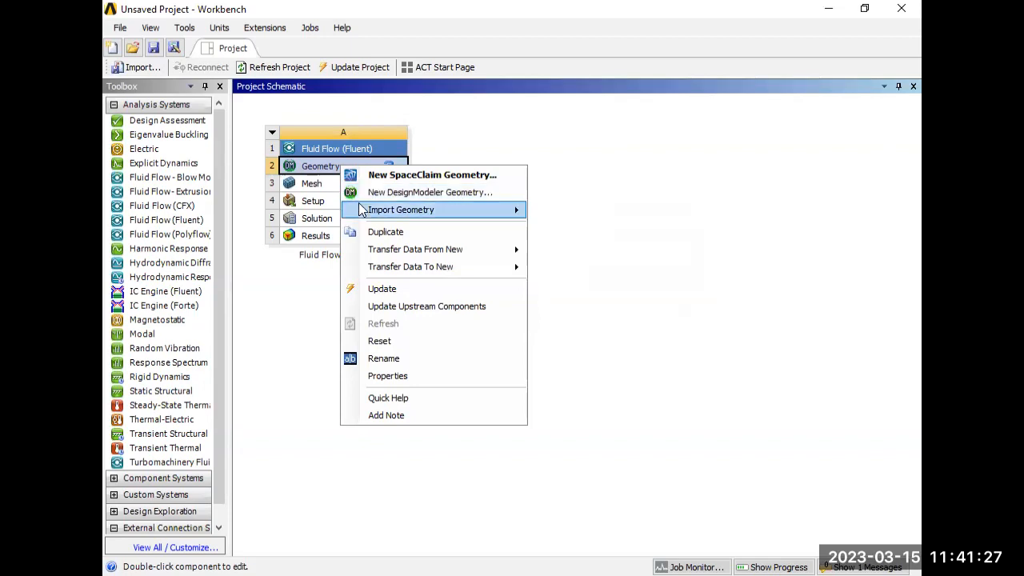
{"action": "mouse_move", "coordinate": [362, 209]}
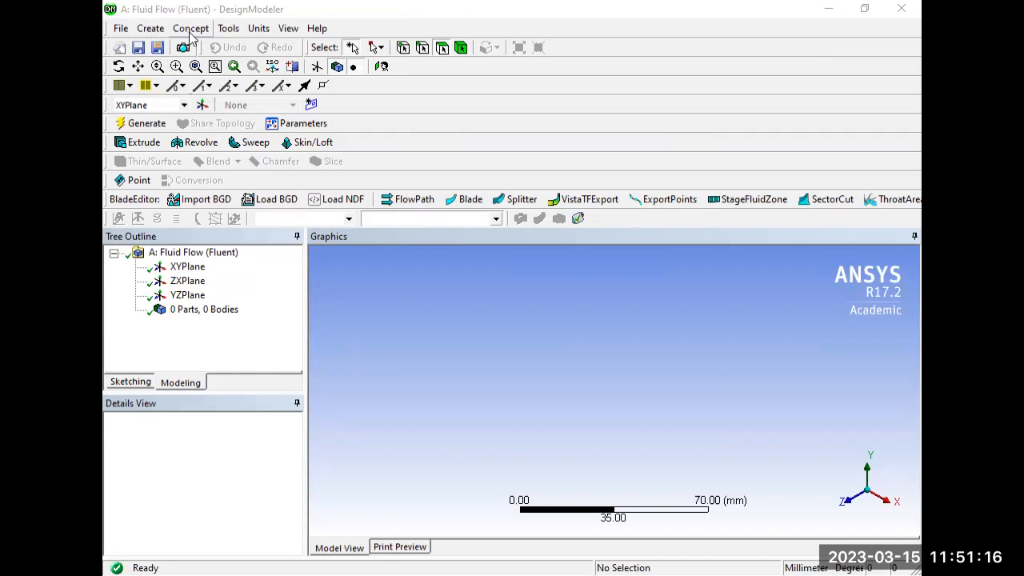
Step: In DesignModeler, start a 3D Curve from a coordinates file with XYPlane as base plane
{"action": "left_click", "coordinate": [192, 32]}
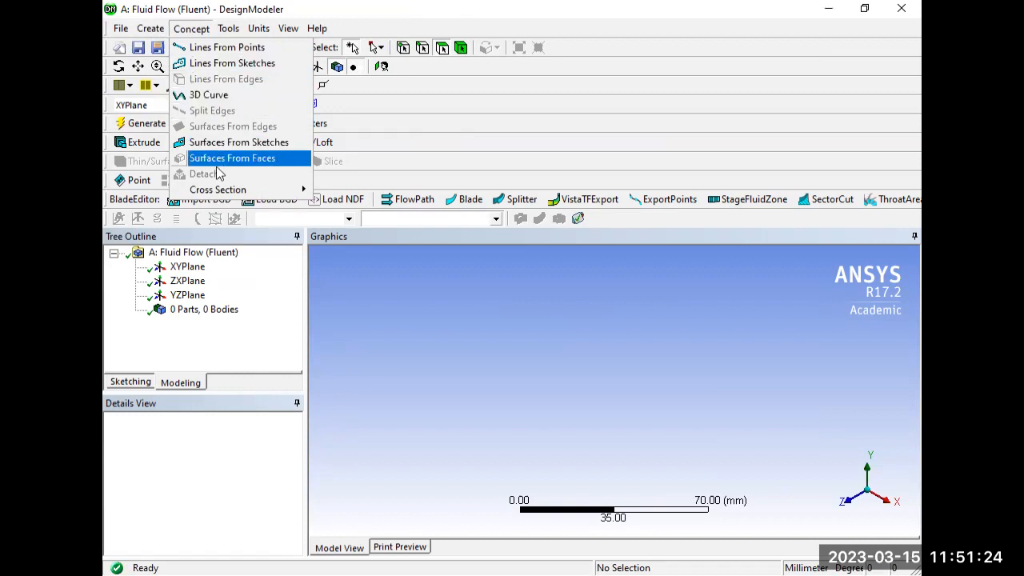
{"action": "left_click", "coordinate": [233, 94]}
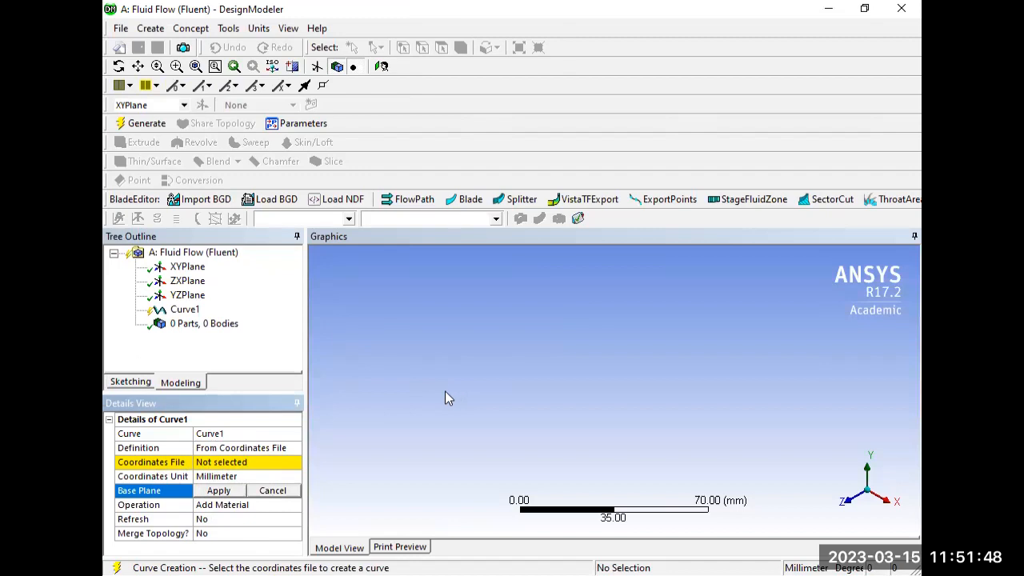
{"action": "left_click", "coordinate": [235, 464]}
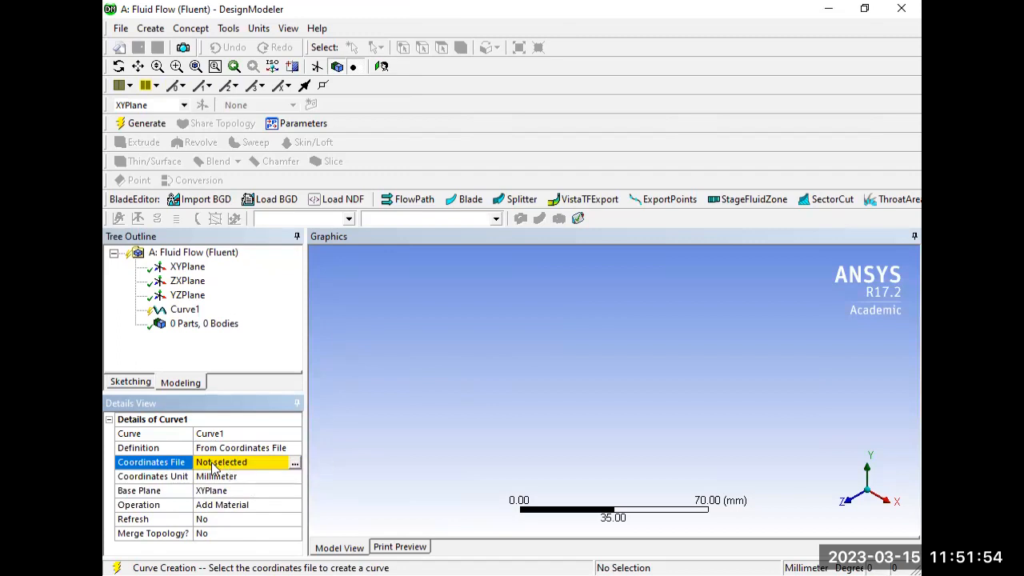
Step: Try to load NACA 4412 points from the Downloads folder as the curve's coordinates file
{"action": "left_click", "coordinate": [216, 464]}
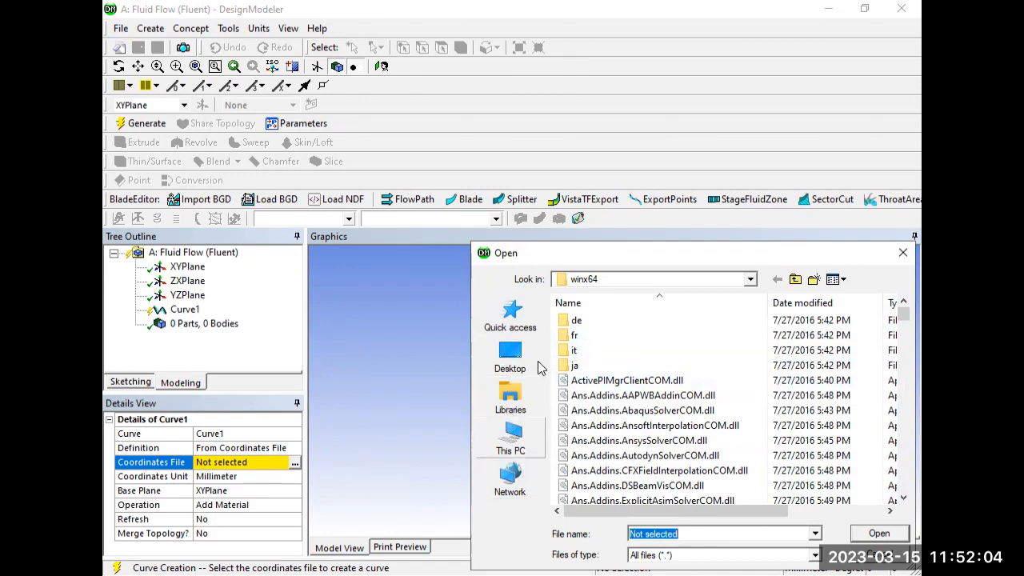
{"action": "left_click", "coordinate": [512, 432]}
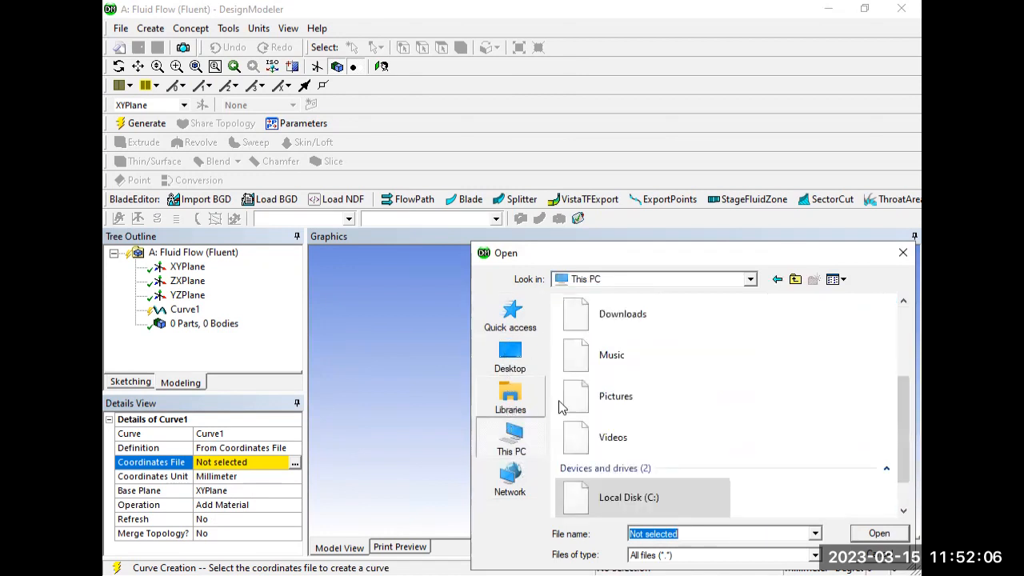
{"action": "double_click", "coordinate": [646, 328]}
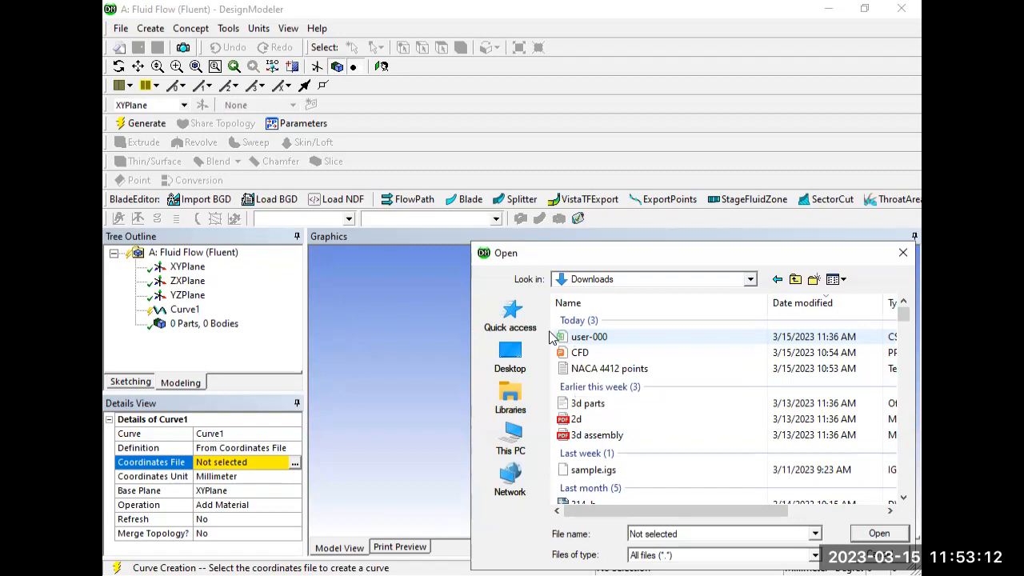
{"action": "left_click", "coordinate": [599, 370]}
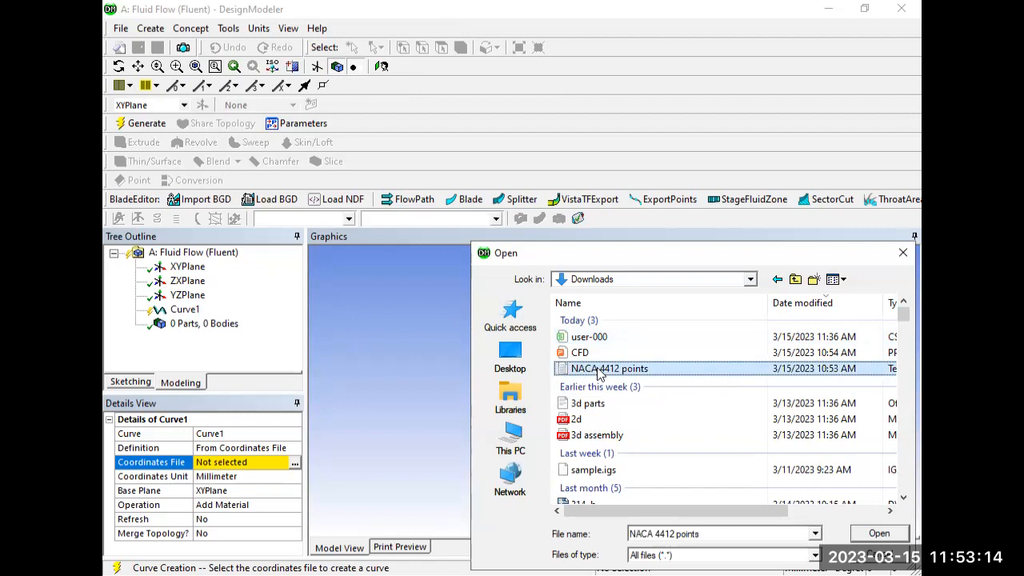
{"action": "left_click", "coordinate": [873, 533]}
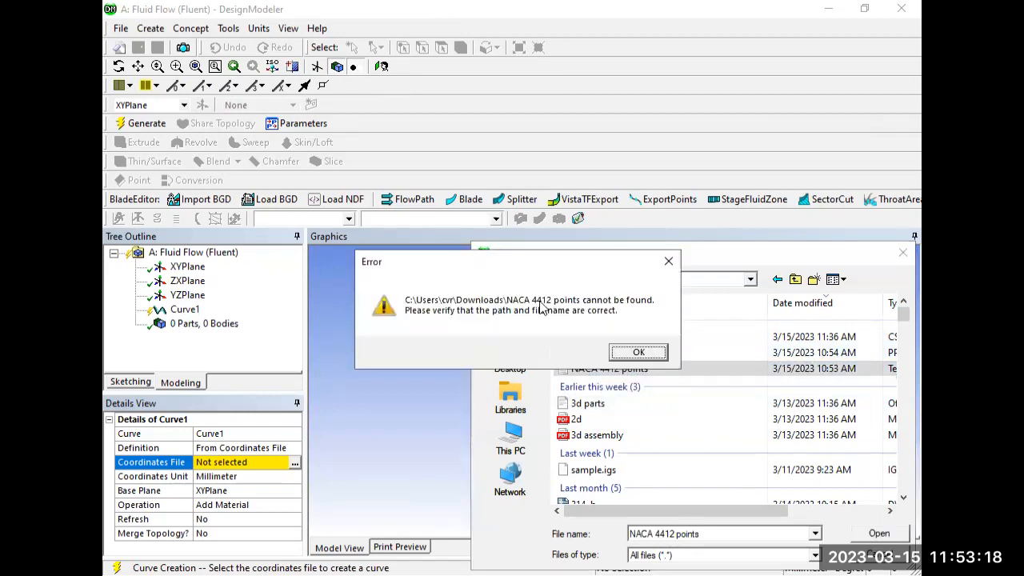
{"action": "left_click", "coordinate": [638, 355]}
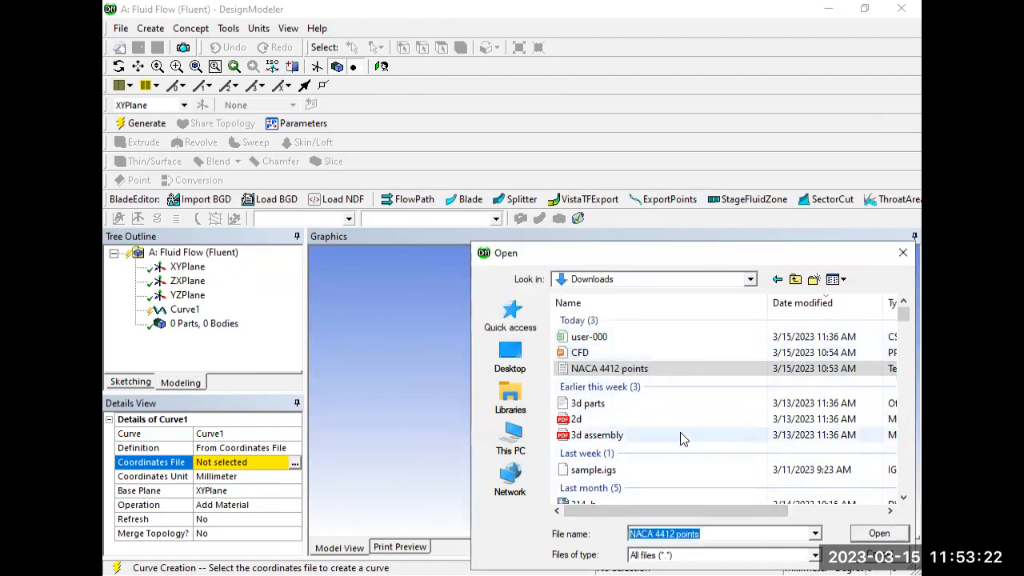
Step: Retry opening the NACA 4412 points file and close the file selection dialog
{"action": "left_click_drag", "start_coordinate": [728, 247], "coordinate": [666, 119]}
{"action": "left_click", "coordinate": [880, 534]}
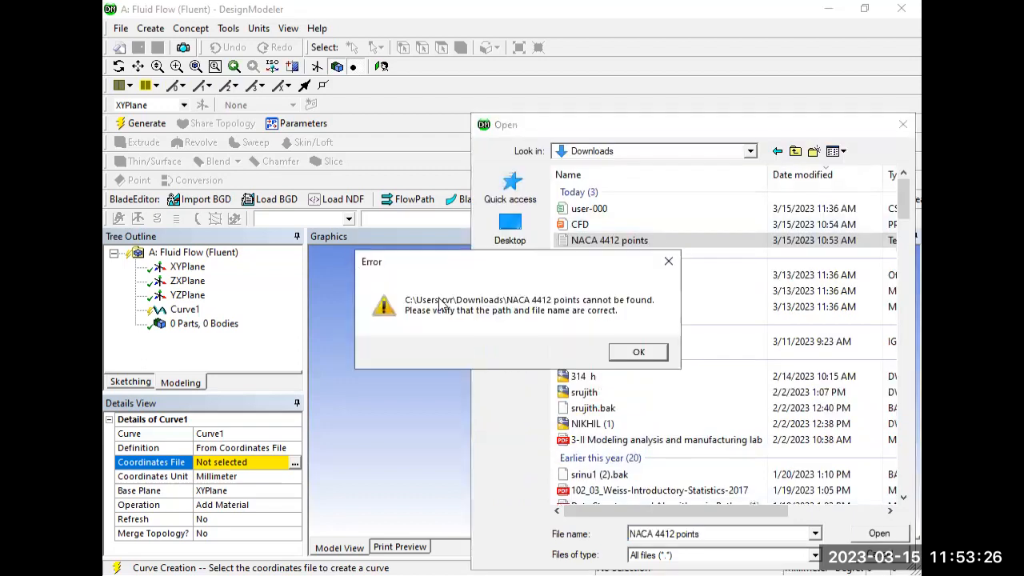
{"action": "left_click", "coordinate": [638, 353]}
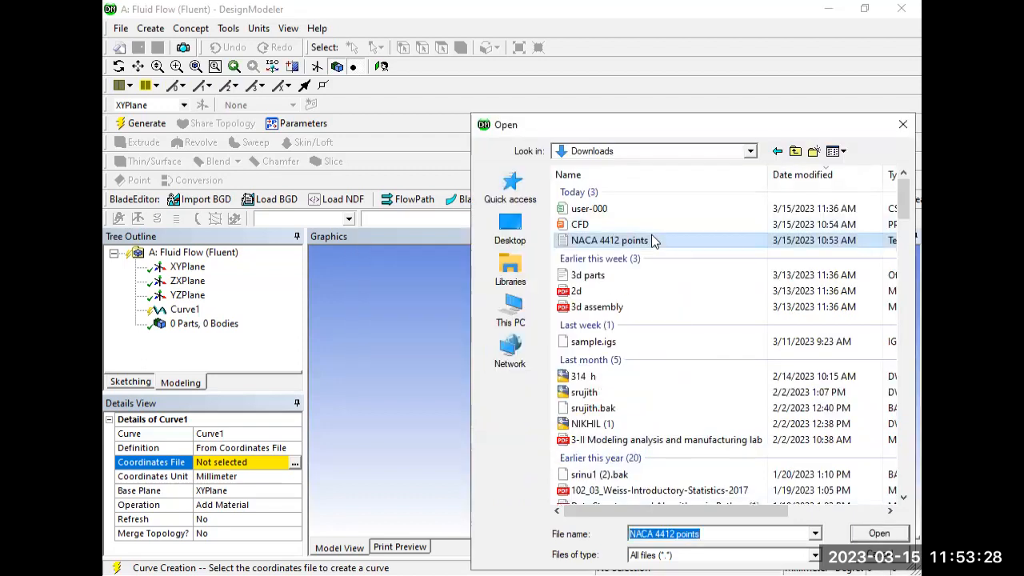
{"action": "left_click", "coordinate": [878, 534]}
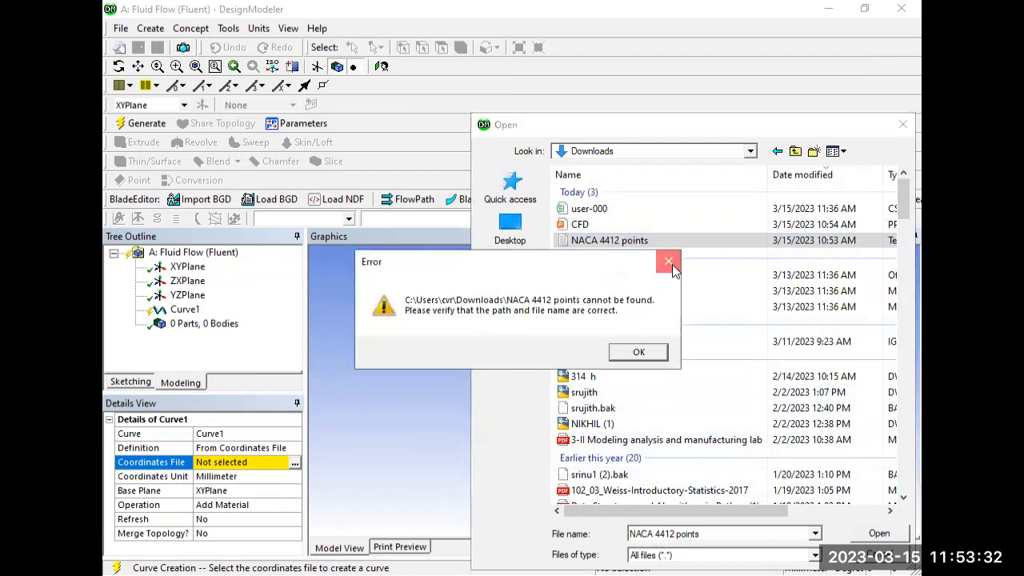
{"action": "left_click", "coordinate": [669, 262]}
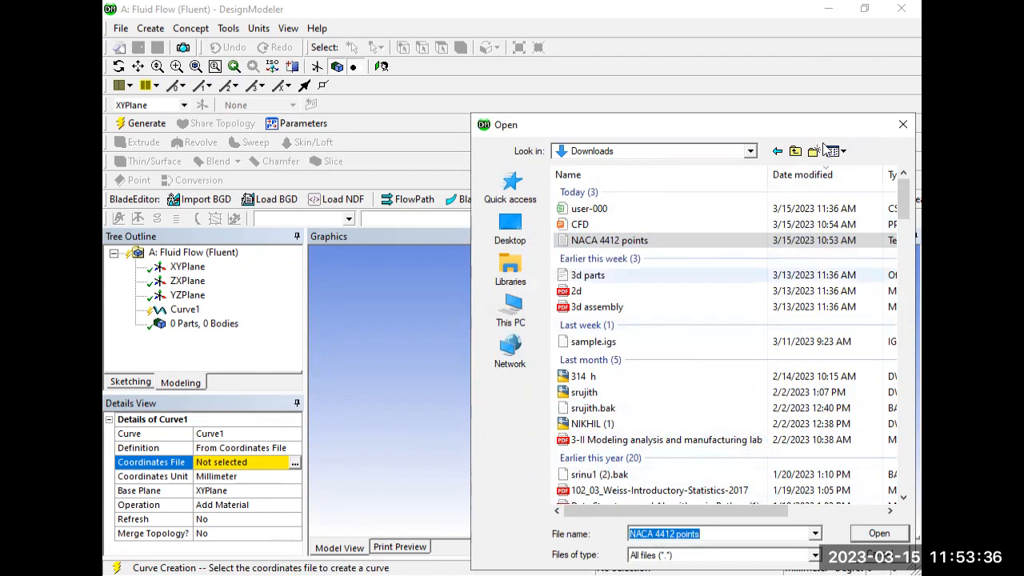
{"action": "left_click", "coordinate": [902, 124]}
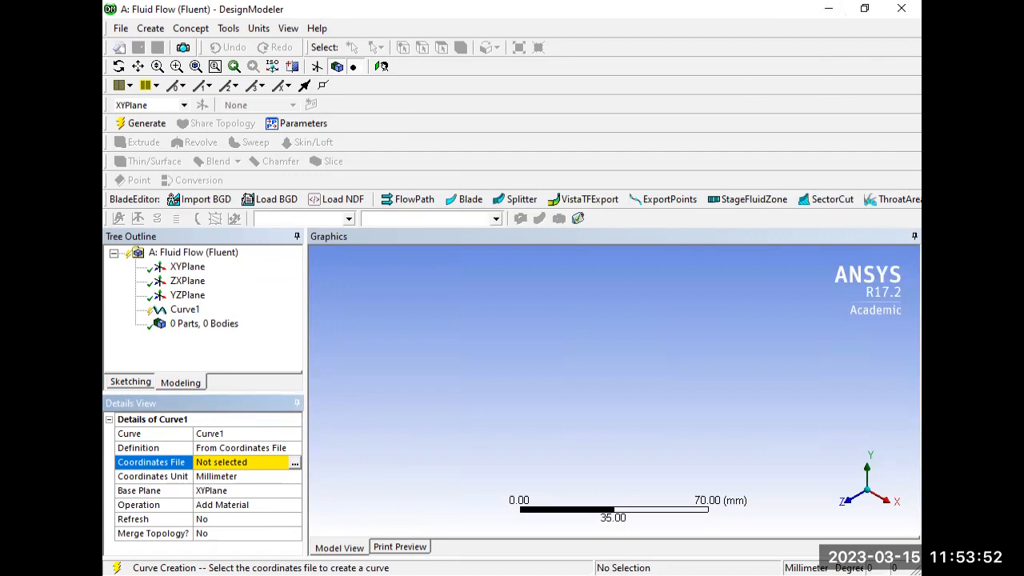
Step: Load the NACA 4412 points file from the Downloads folder as the curve's coordinates file
{"action": "left_click", "coordinate": [218, 462]}
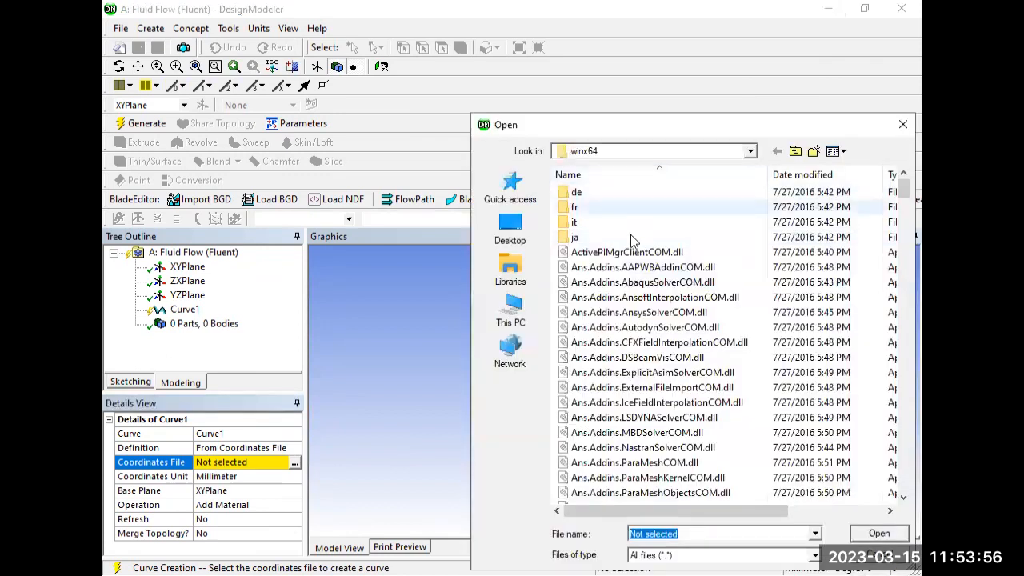
{"action": "left_click", "coordinate": [513, 311]}
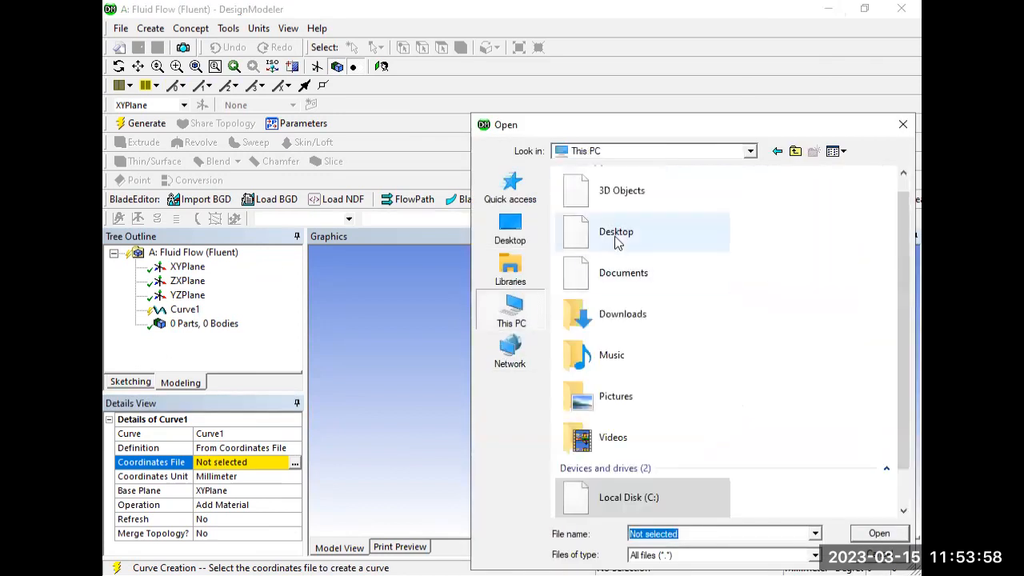
{"action": "double_click", "coordinate": [616, 316]}
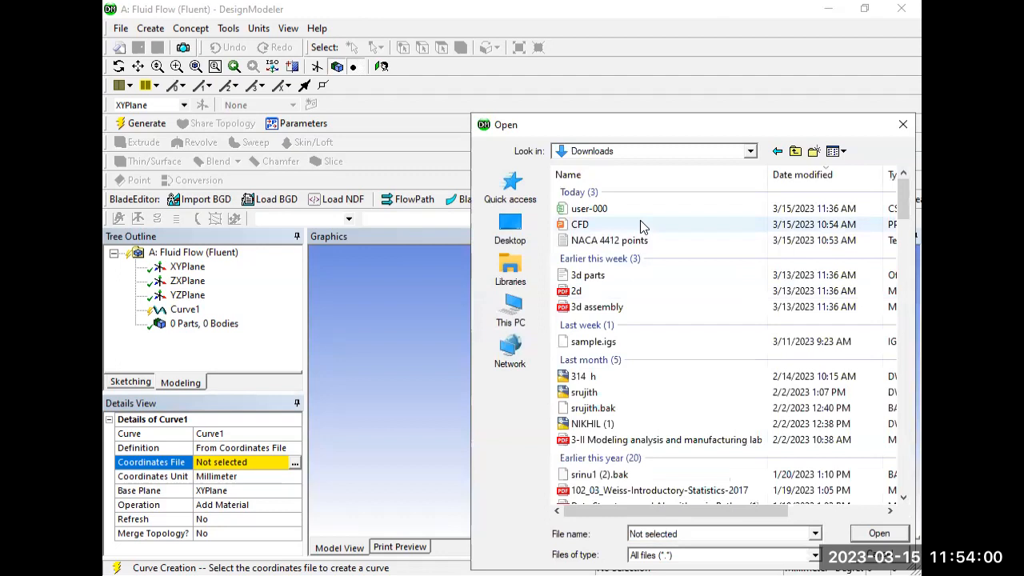
{"action": "left_click", "coordinate": [628, 241]}
{"action": "left_click", "coordinate": [877, 533]}
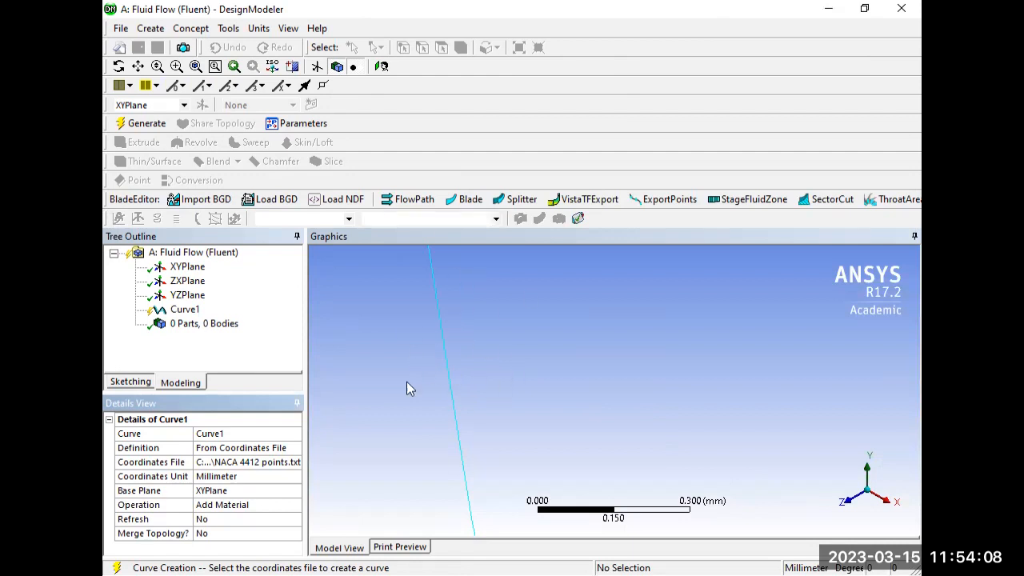
Step: Generate the 3D curve from the loaded airfoil coordinates
{"action": "left_click", "coordinate": [183, 312]}
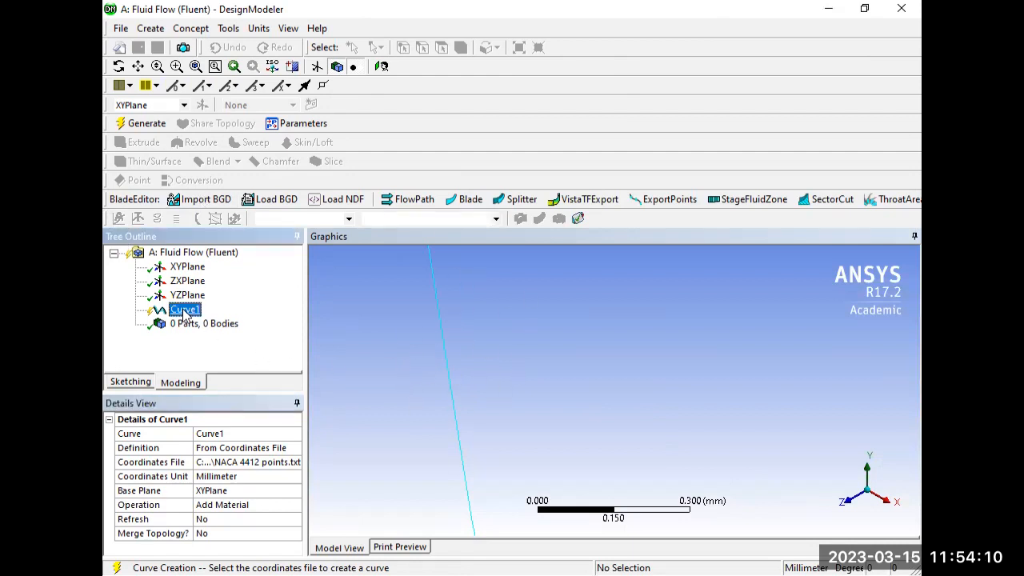
{"action": "right_click", "coordinate": [183, 312]}
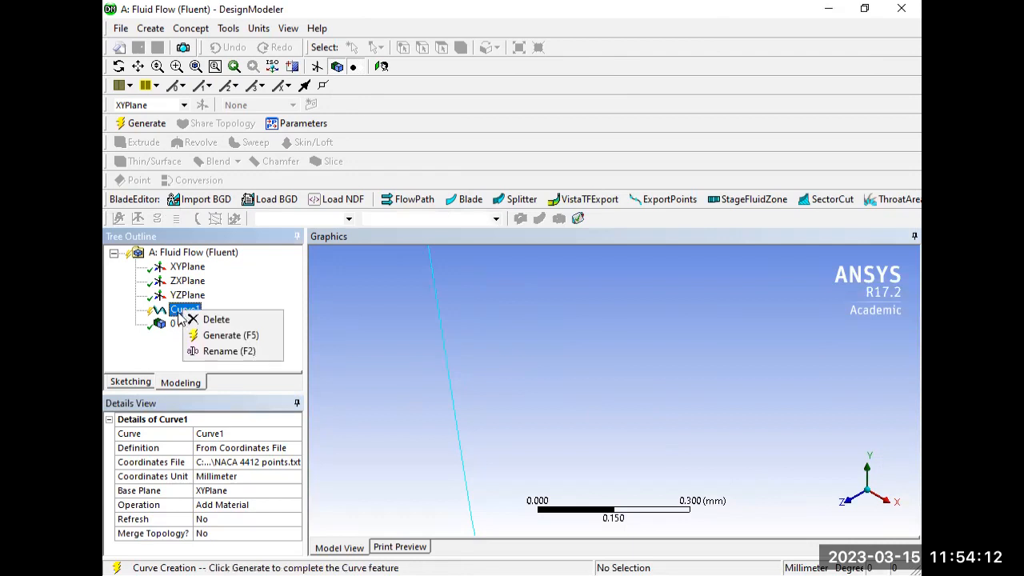
{"action": "left_click", "coordinate": [149, 345]}
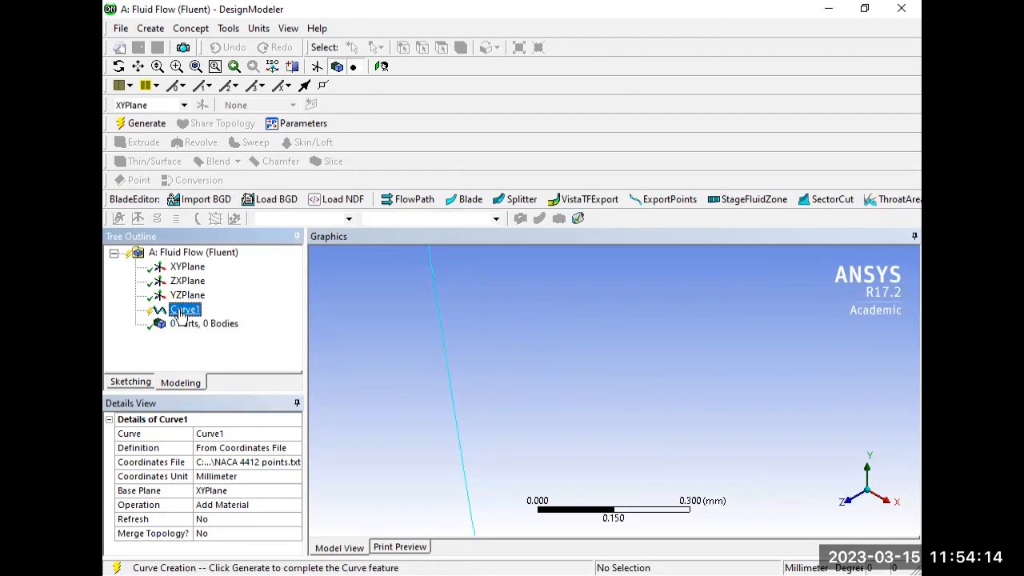
{"action": "right_click", "coordinate": [195, 315]}
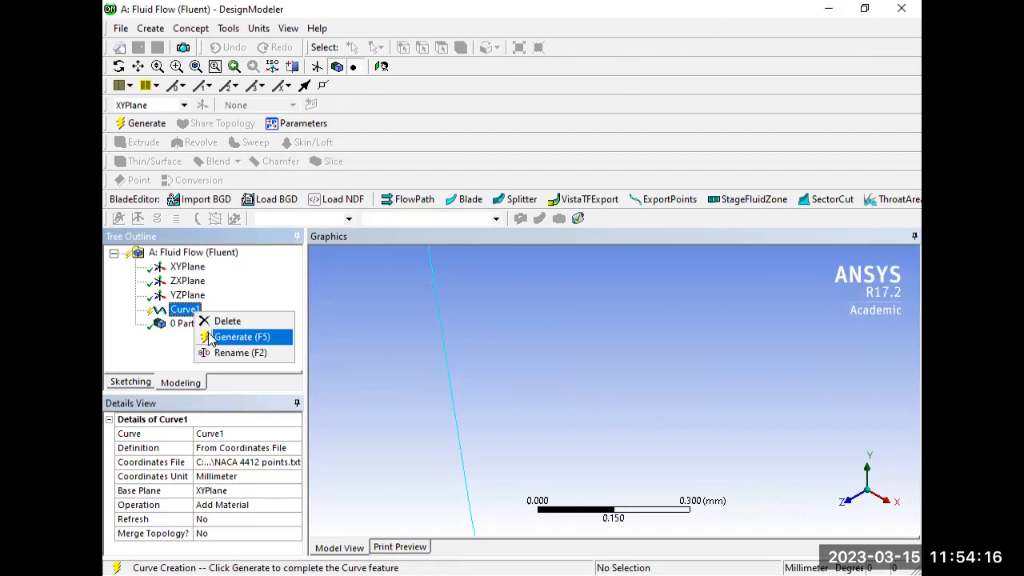
{"action": "left_click", "coordinate": [240, 337]}
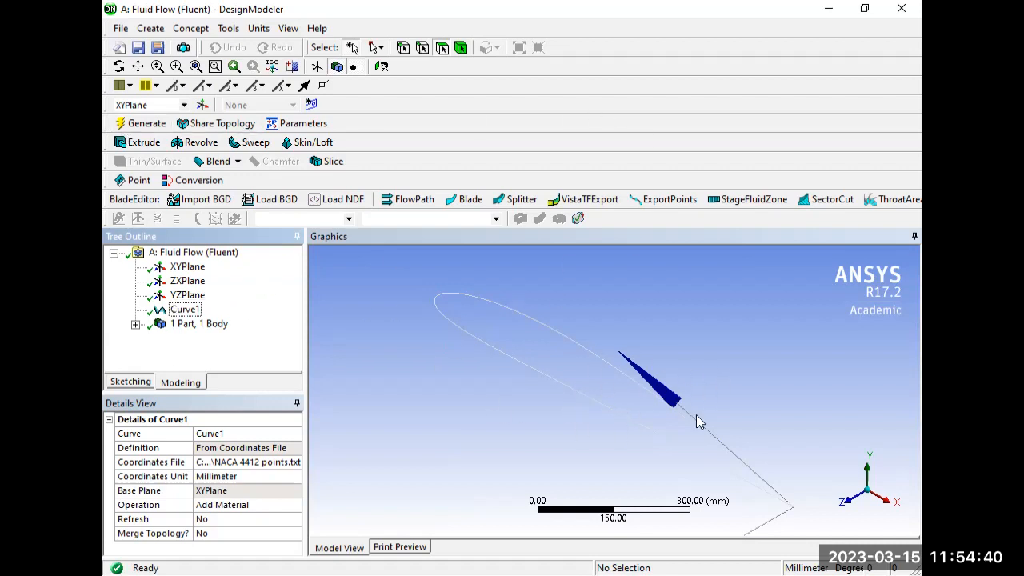
Step: Create and generate a surface from edges, using the closed airfoil curve as its edge
{"action": "left_click", "coordinate": [191, 269]}
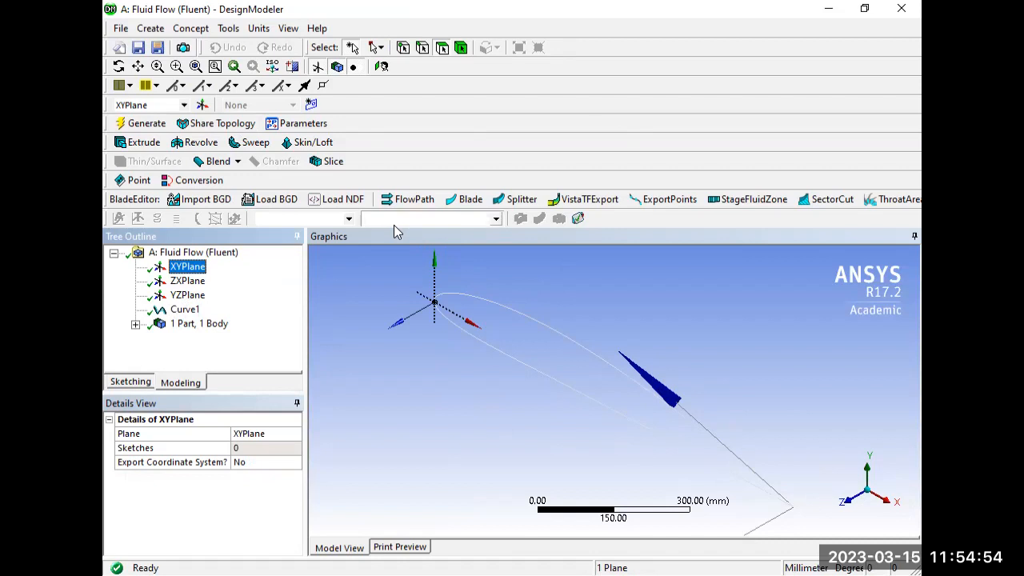
{"action": "left_click", "coordinate": [845, 500]}
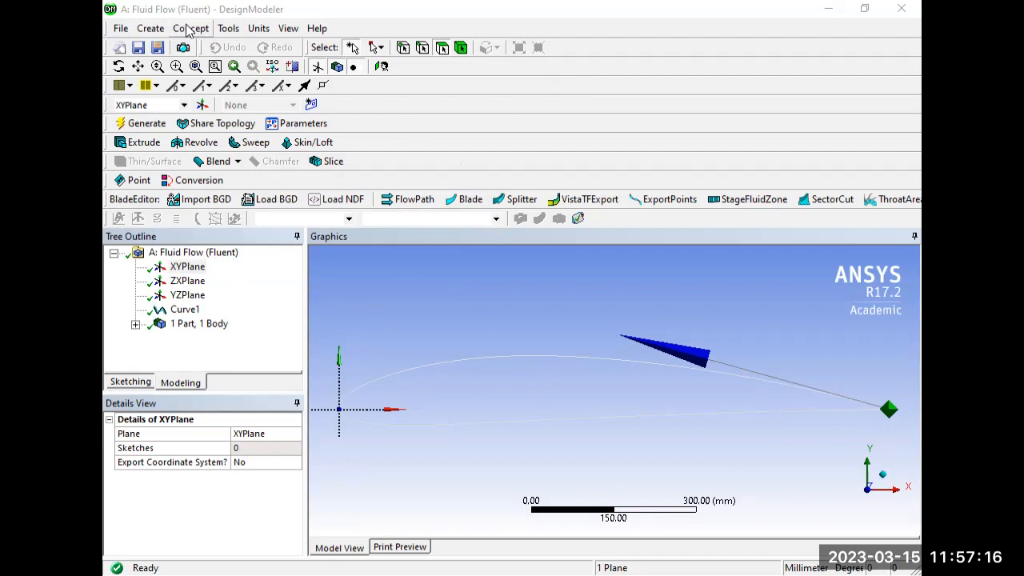
{"action": "left_click", "coordinate": [182, 29]}
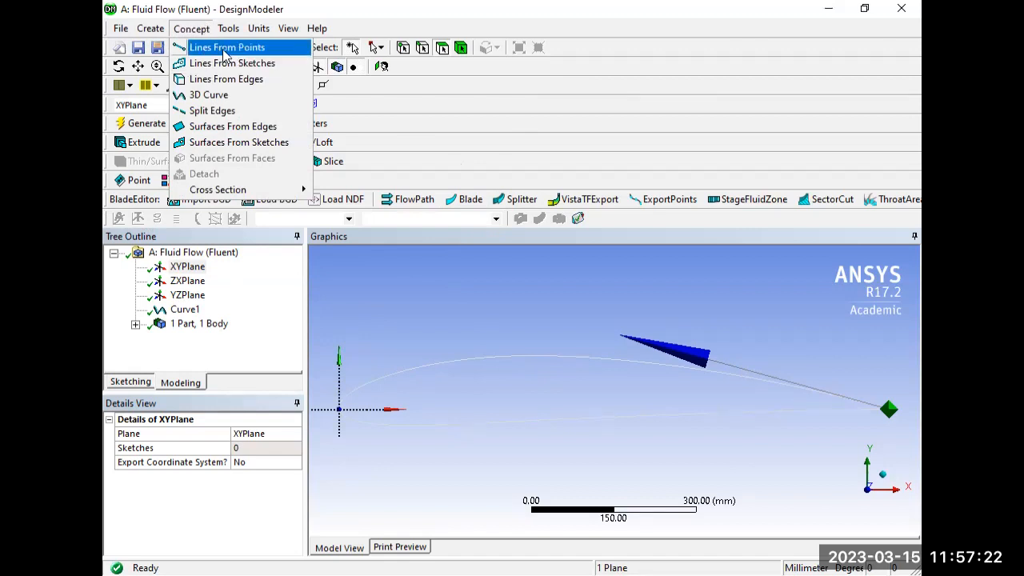
{"action": "left_click", "coordinate": [269, 128]}
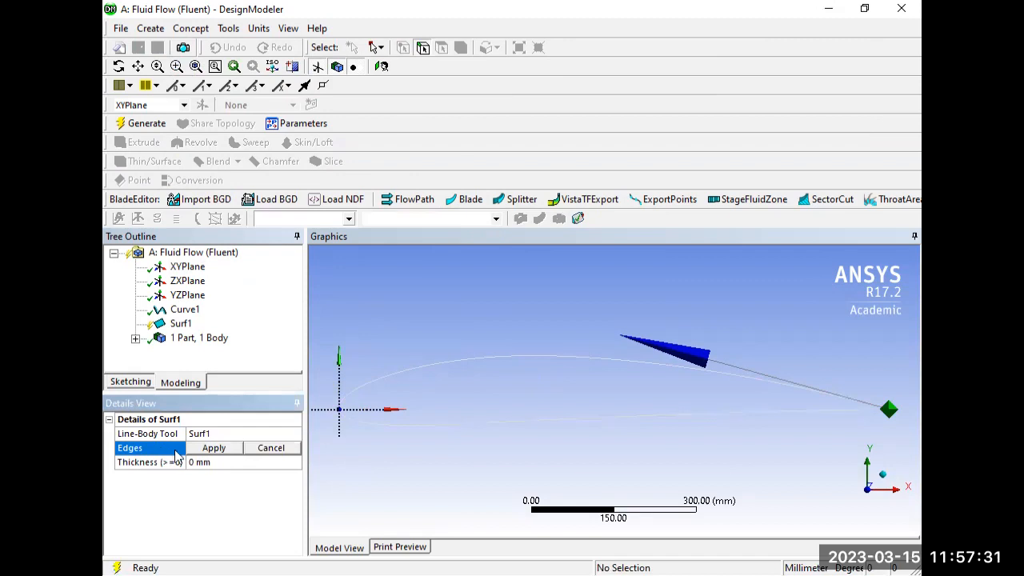
{"action": "left_click", "coordinate": [537, 355]}
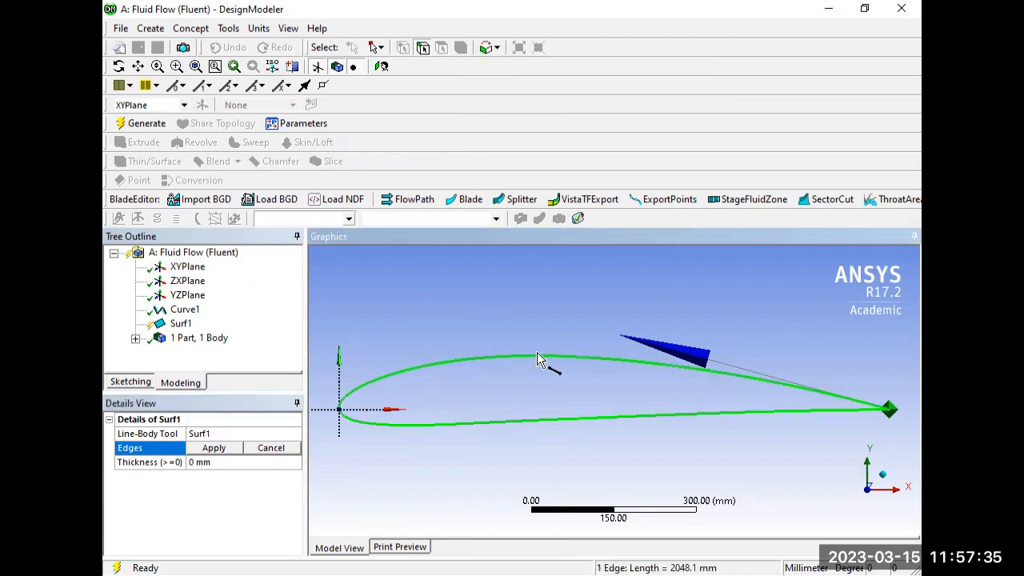
{"action": "left_click", "coordinate": [226, 450]}
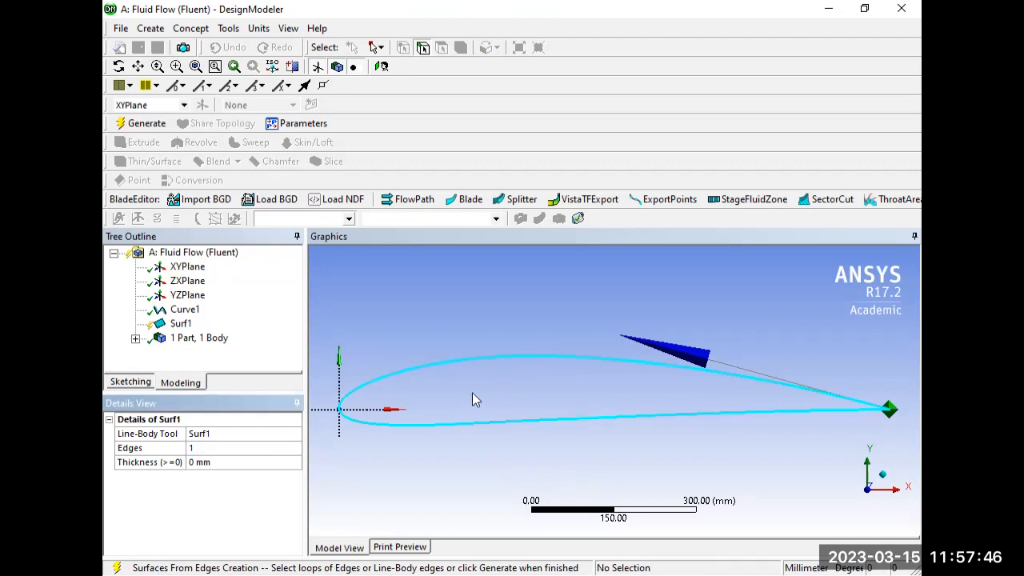
{"action": "left_click", "coordinate": [160, 124]}
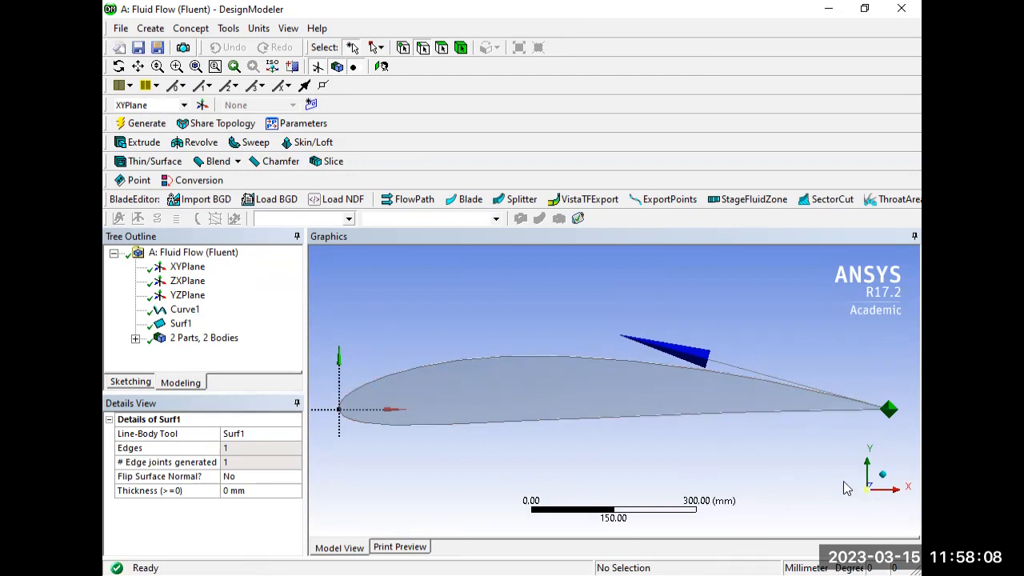
Step: Create a new sketch on XYPlane and switch to sketching mode
{"action": "scroll", "coordinate": [645, 409], "scroll_direction": "down", "scroll_amount": 4}
{"action": "scroll", "coordinate": [644, 409], "scroll_direction": "down", "scroll_amount": 1}
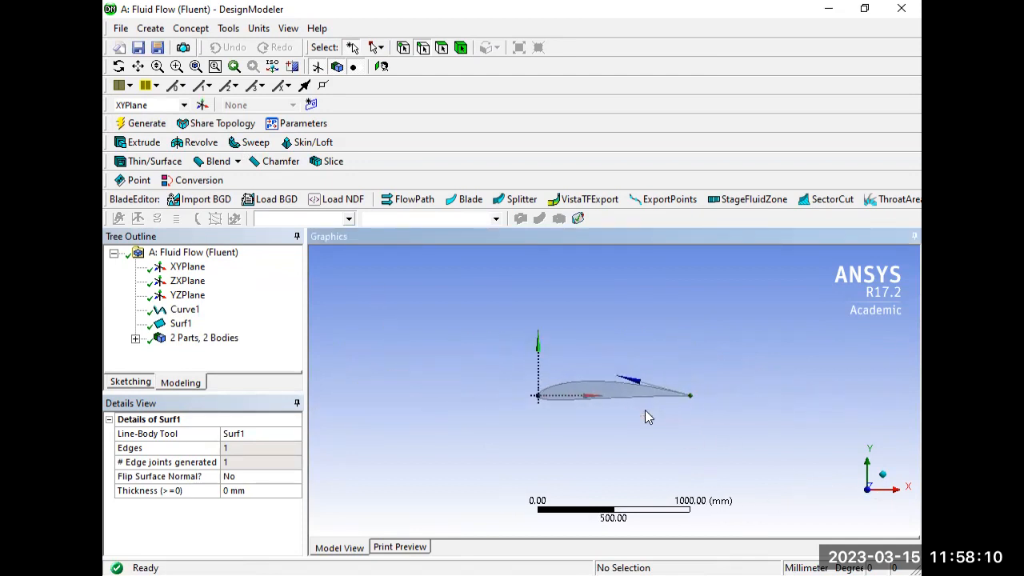
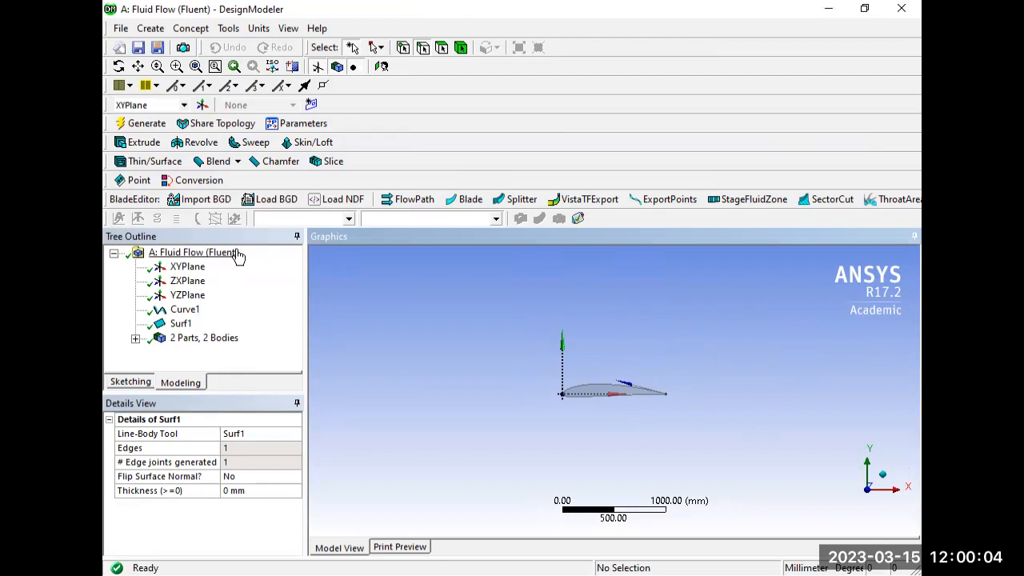
{"action": "left_click", "coordinate": [189, 269]}
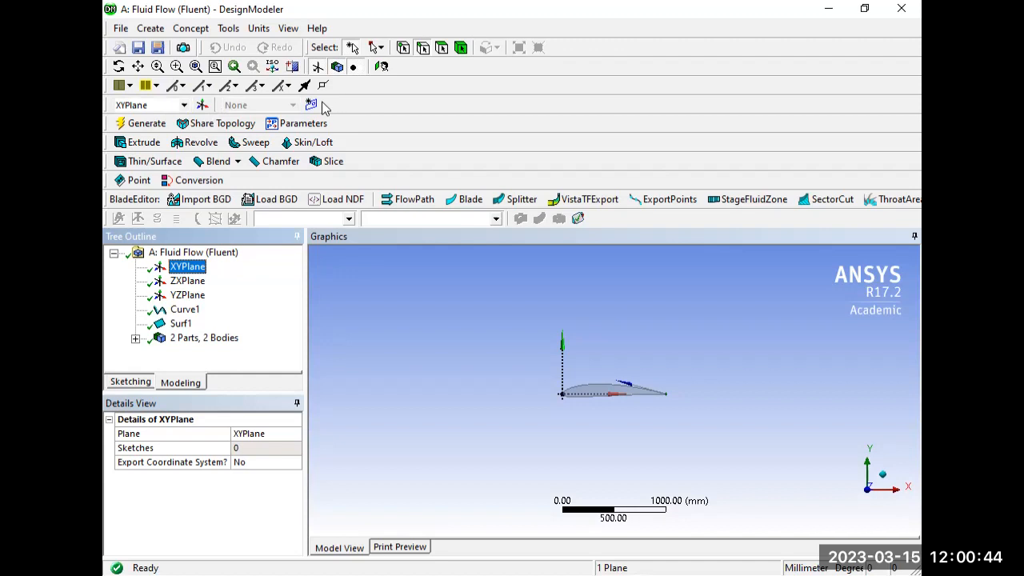
{"action": "left_click", "coordinate": [311, 105]}
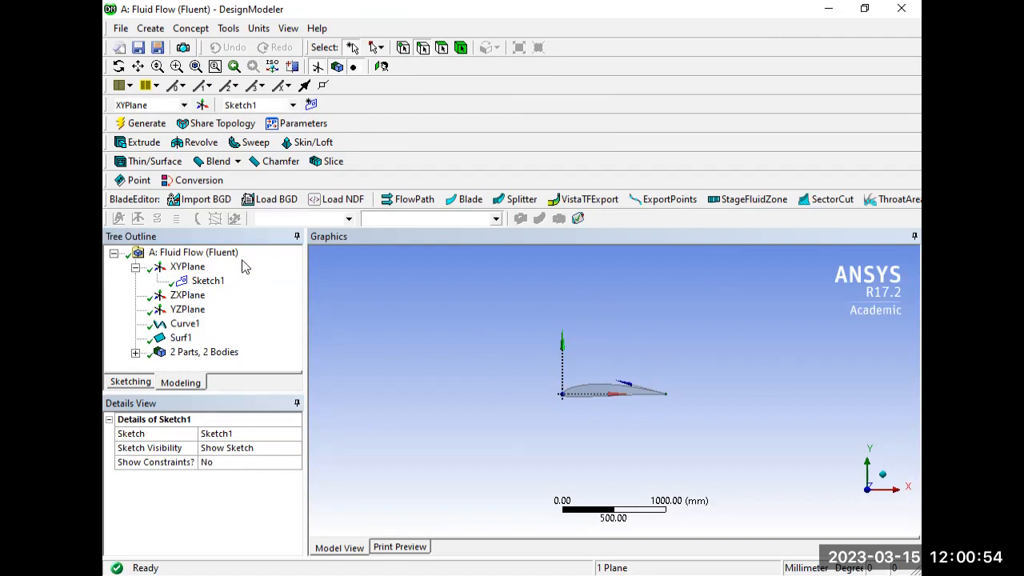
{"action": "left_click", "coordinate": [171, 384]}
{"action": "left_click", "coordinate": [130, 382]}
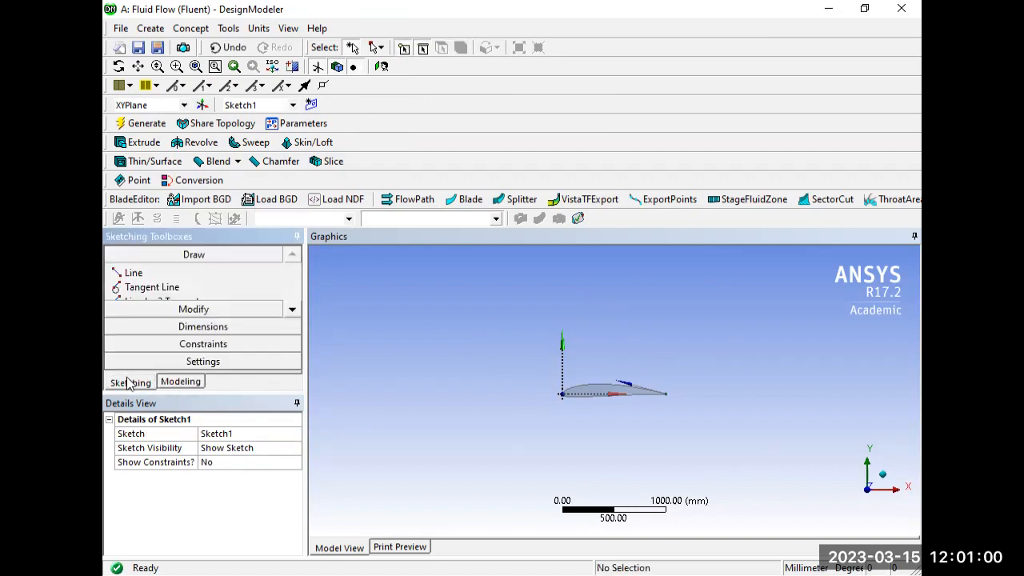
Step: Draw a vertical line from the X axis inside the airfoil, at about X 380 mm, up to well above the airfoil
{"action": "left_click", "coordinate": [161, 272]}
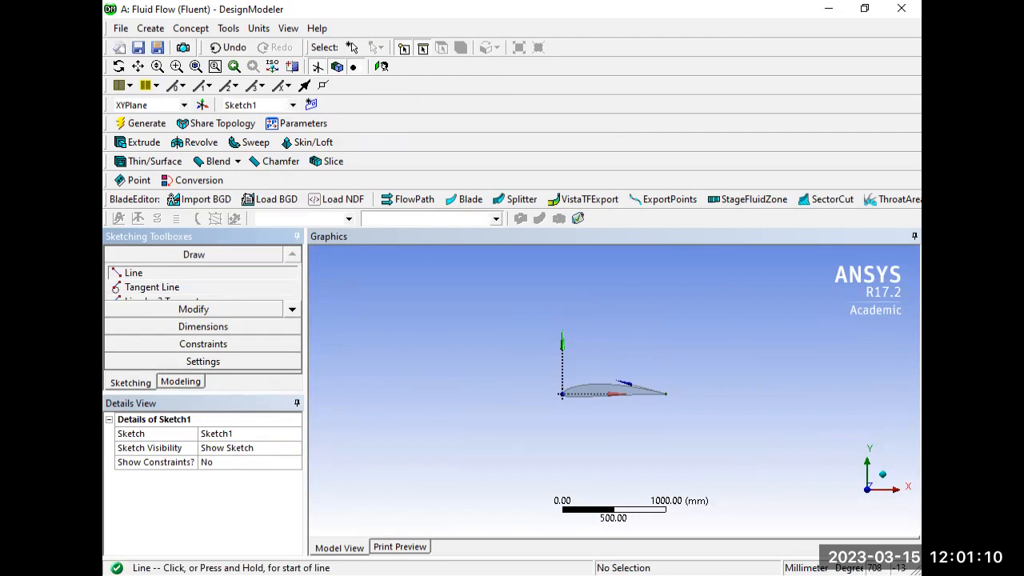
{"action": "left_click", "coordinate": [601, 392]}
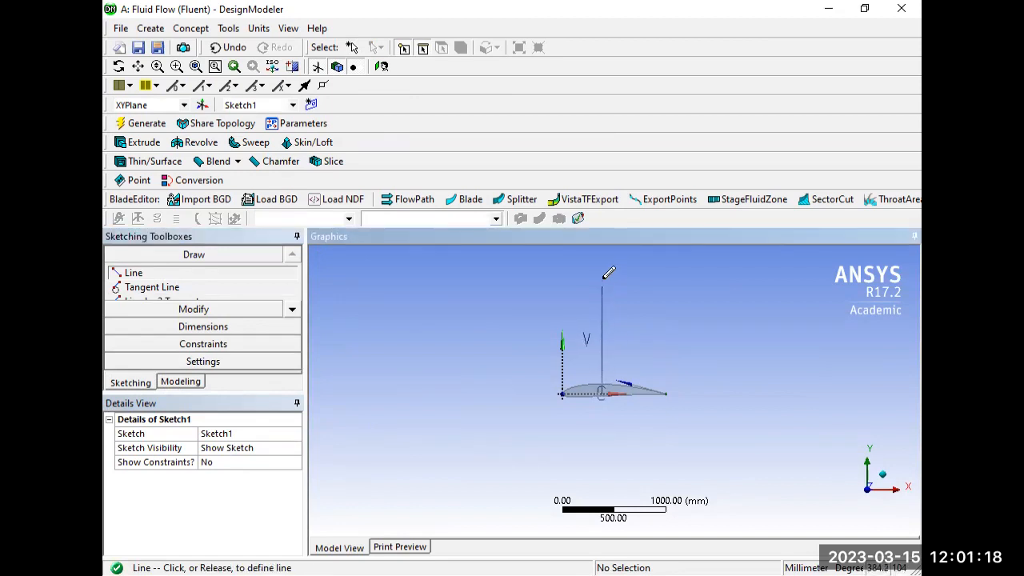
{"action": "left_click", "coordinate": [601, 278]}
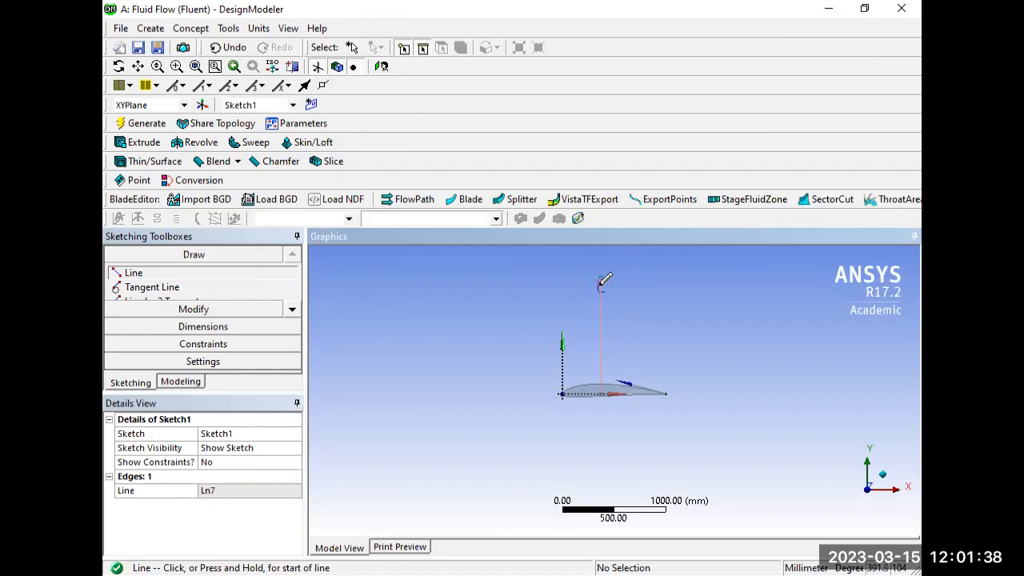
{"action": "scroll", "coordinate": [576, 388], "scroll_direction": "up", "scroll_amount": 2}
{"action": "scroll", "coordinate": [543, 395], "scroll_direction": "up", "scroll_amount": 3}
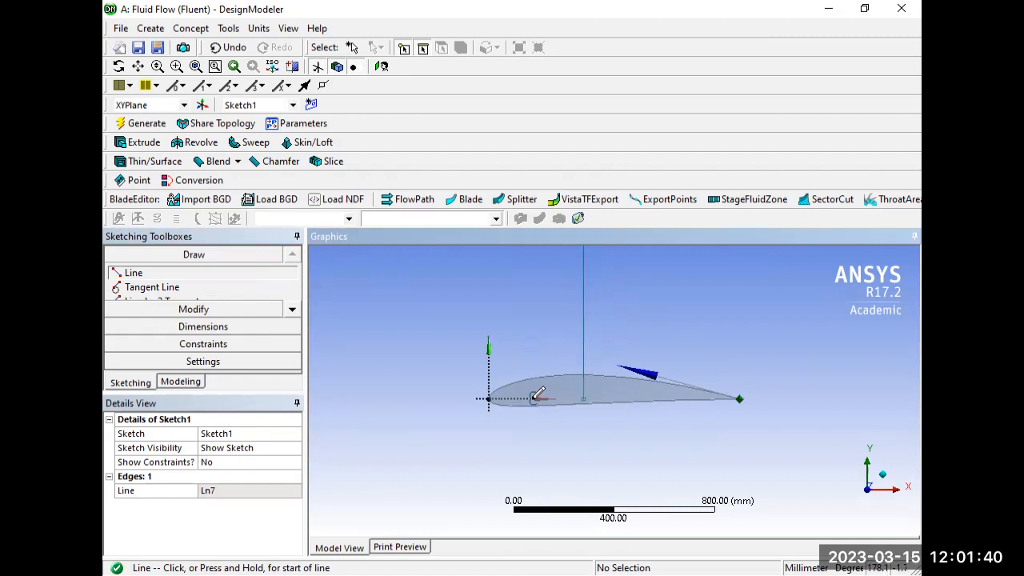
{"action": "scroll", "coordinate": [532, 398], "scroll_direction": "down", "scroll_amount": 2}
{"action": "scroll", "coordinate": [533, 398], "scroll_direction": "down", "scroll_amount": 3}
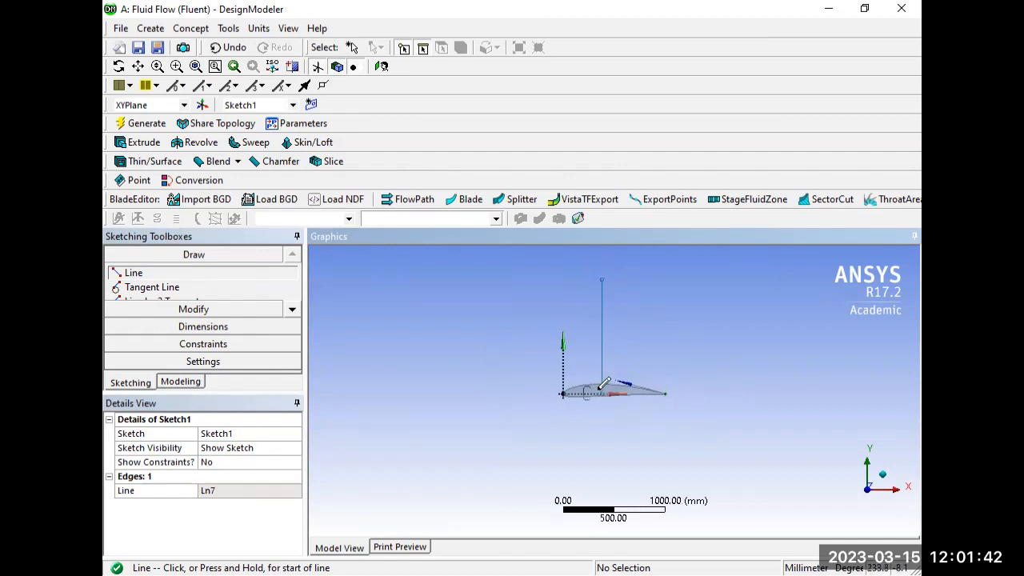
Step: Complete the rectangular domain outline with four more lines, placing its downstream edge at about X 2520 mm and closing at the first line's start on the X axis
{"action": "left_click", "coordinate": [602, 276]}
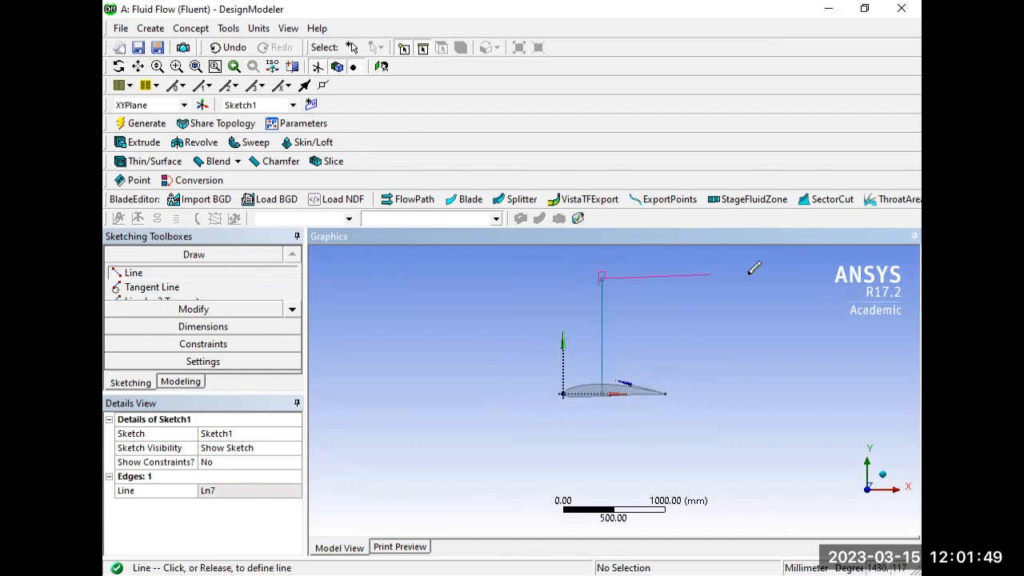
{"action": "left_click", "coordinate": [822, 279]}
{"action": "left_click", "coordinate": [821, 280]}
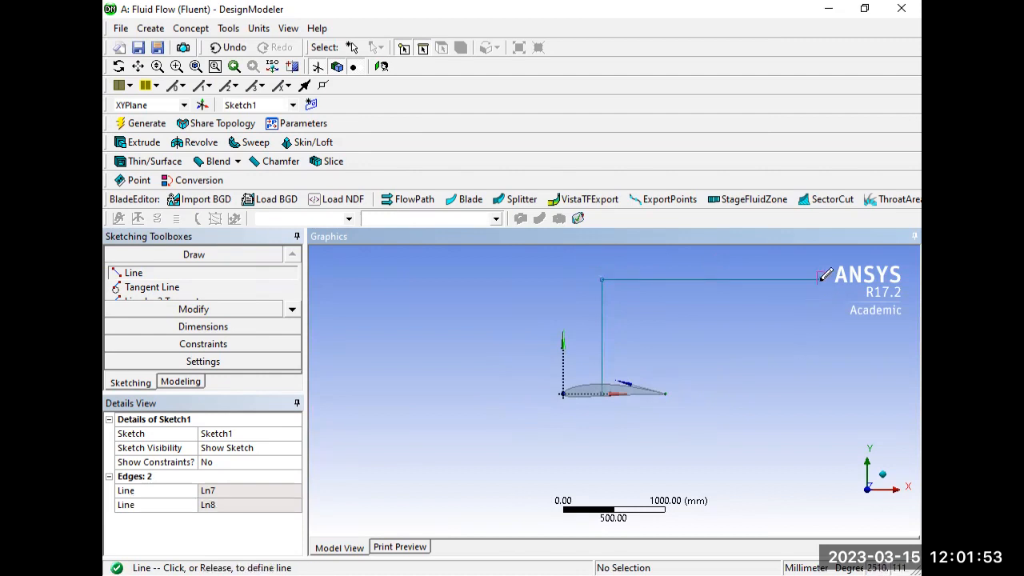
{"action": "left_click", "coordinate": [821, 487]}
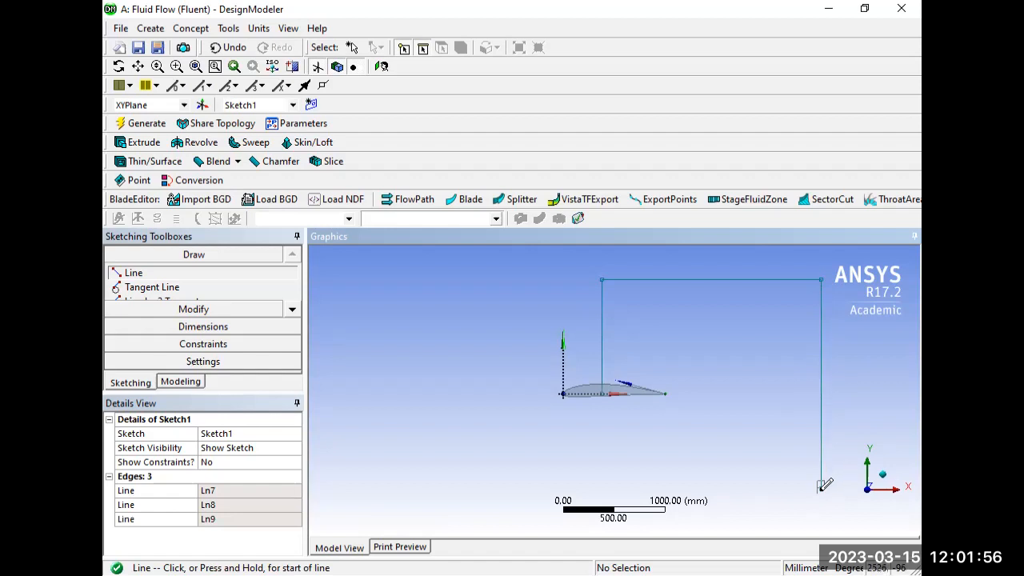
{"action": "left_click", "coordinate": [822, 487]}
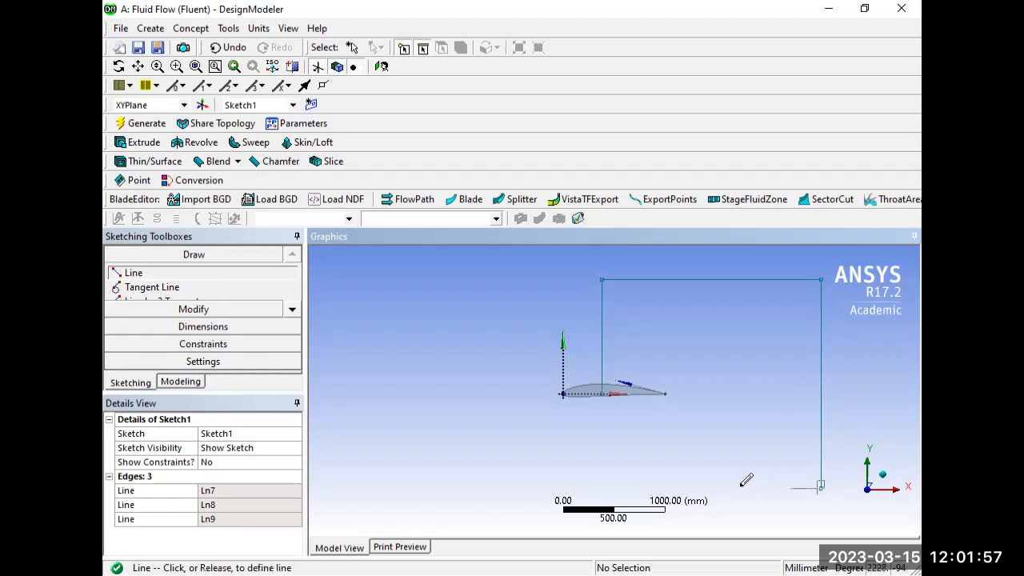
{"action": "left_click", "coordinate": [602, 487]}
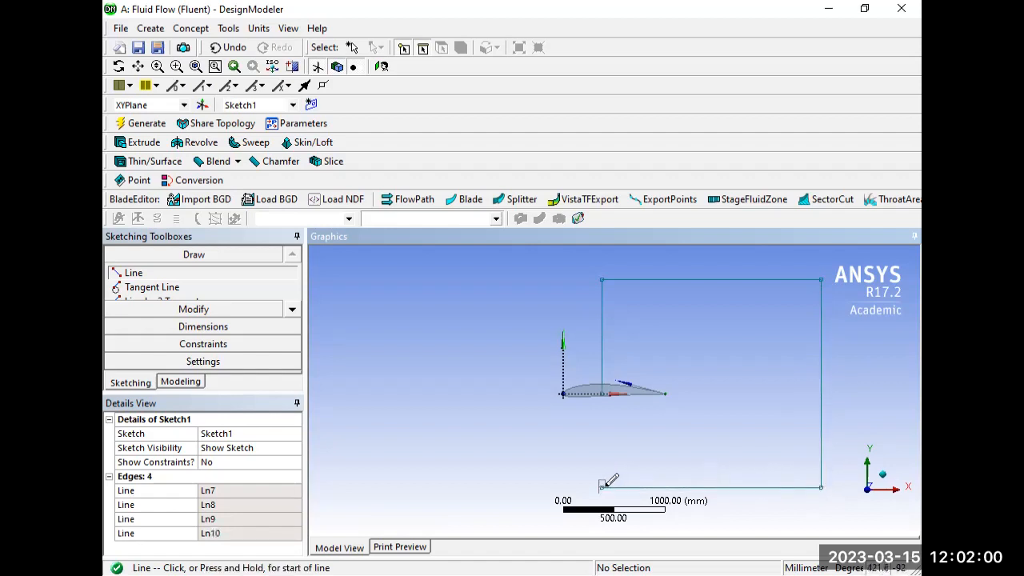
{"action": "left_click", "coordinate": [602, 487]}
{"action": "left_click", "coordinate": [602, 392]}
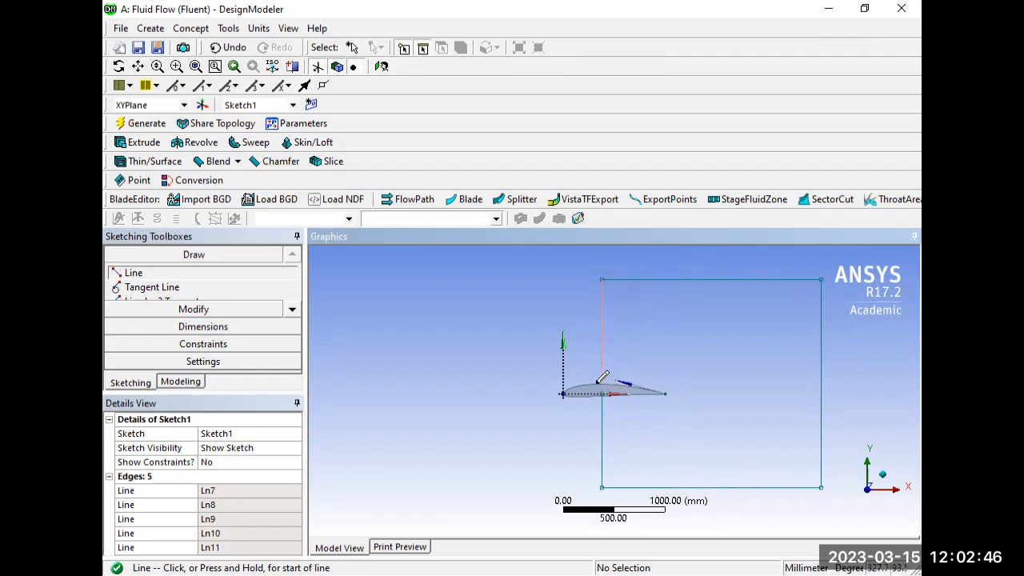
Step: Apply a symmetry constraint to the horizontal domain edges above and below the airfoil, using the X axis as the symmetry line
{"action": "left_click", "coordinate": [204, 348]}
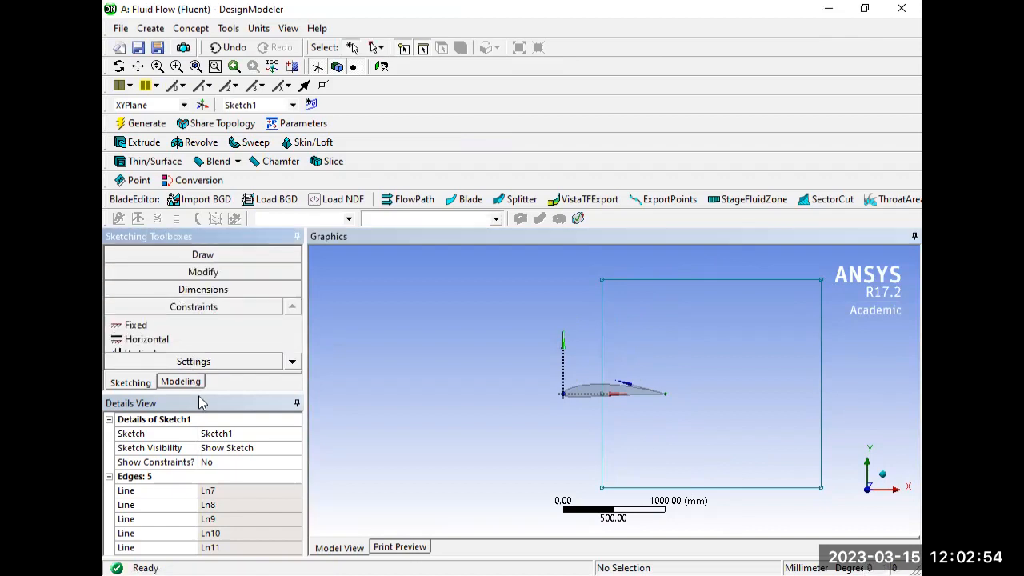
{"action": "left_click_drag", "start_coordinate": [201, 392], "coordinate": [199, 467]}
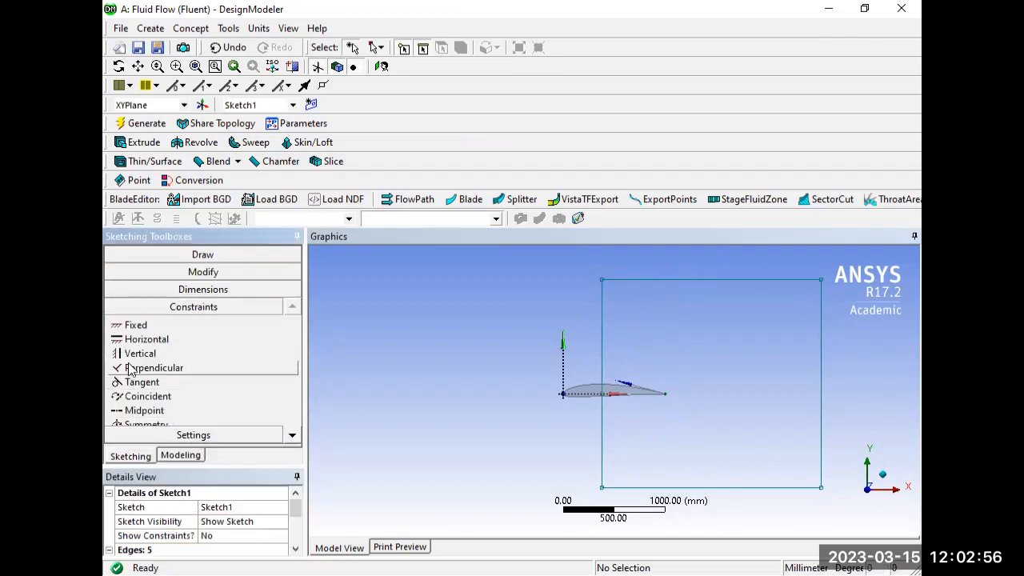
{"action": "left_click", "coordinate": [158, 426]}
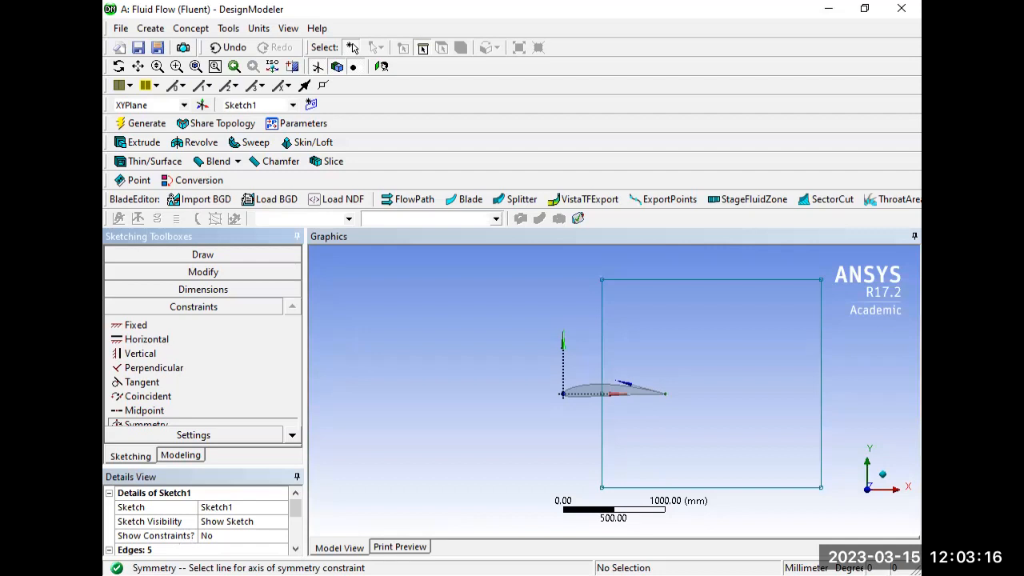
{"action": "left_click", "coordinate": [202, 255]}
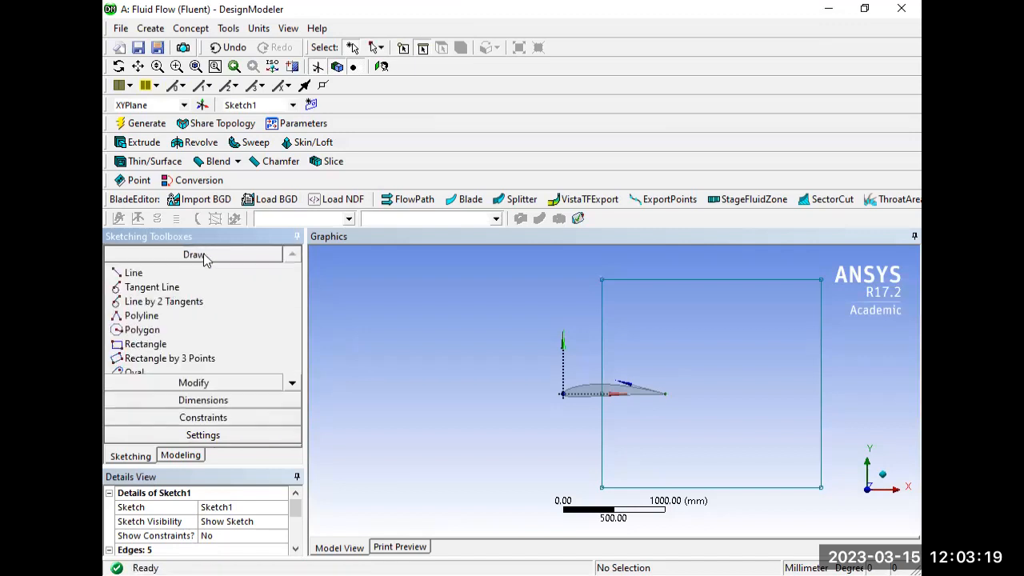
{"action": "left_click", "coordinate": [201, 418]}
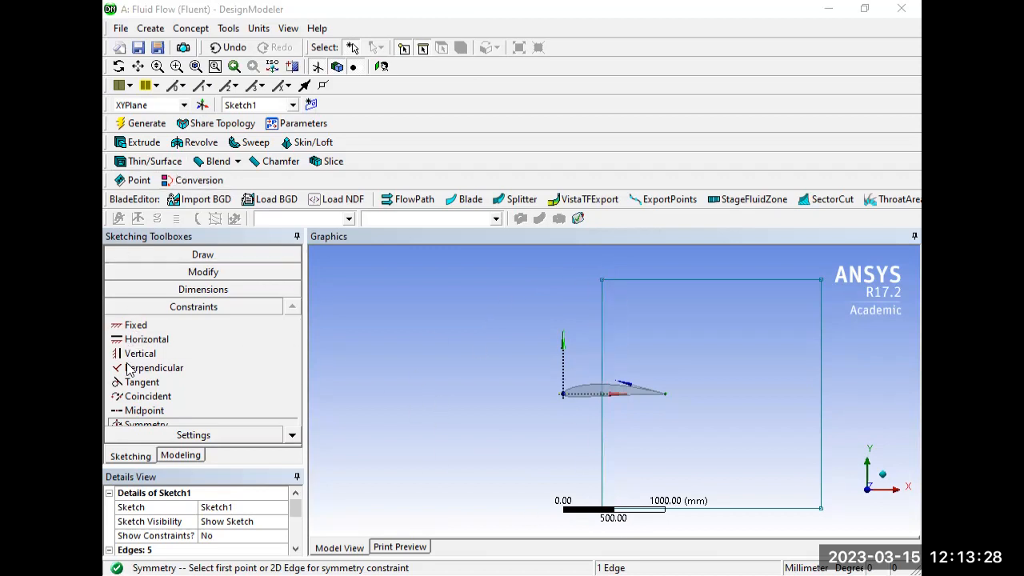
Step: Draw a semicircular Arc by 3 Points bulging upstream between the upper and lower upstream corners of the rectangle
{"action": "left_click", "coordinate": [216, 256]}
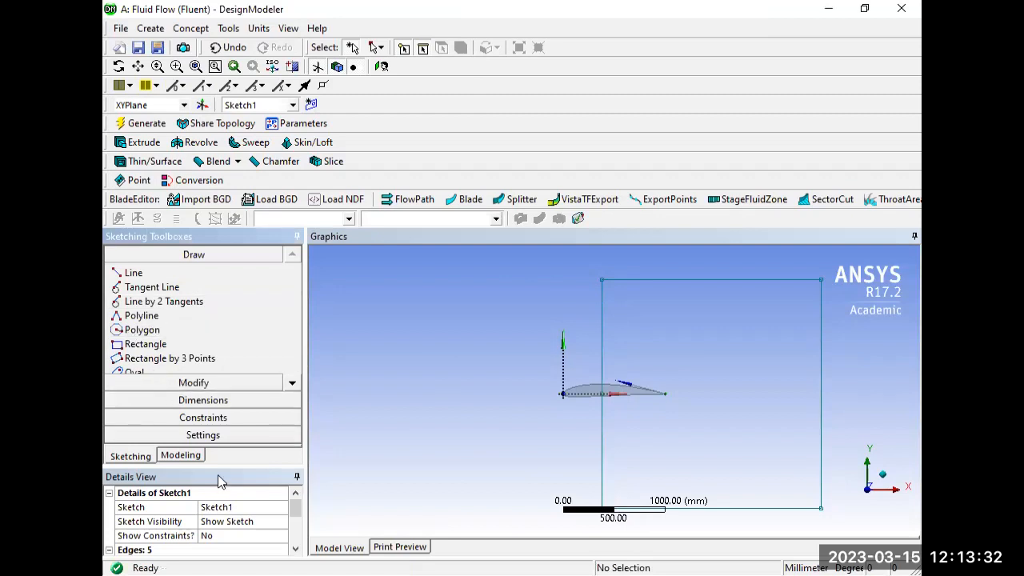
{"action": "left_click_drag", "start_coordinate": [220, 464], "coordinate": [216, 509]}
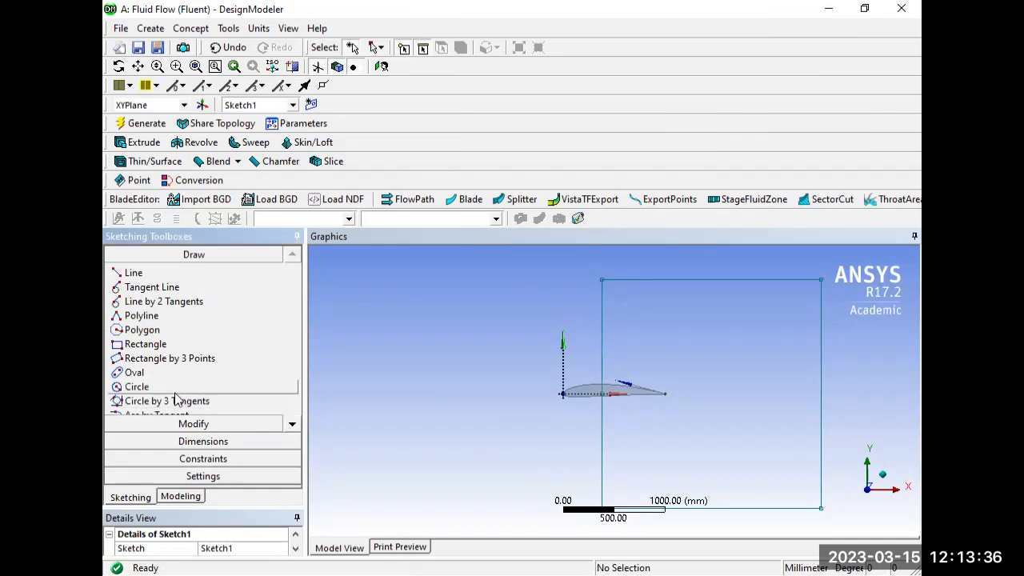
{"action": "left_click_drag", "start_coordinate": [204, 507], "coordinate": [202, 538]}
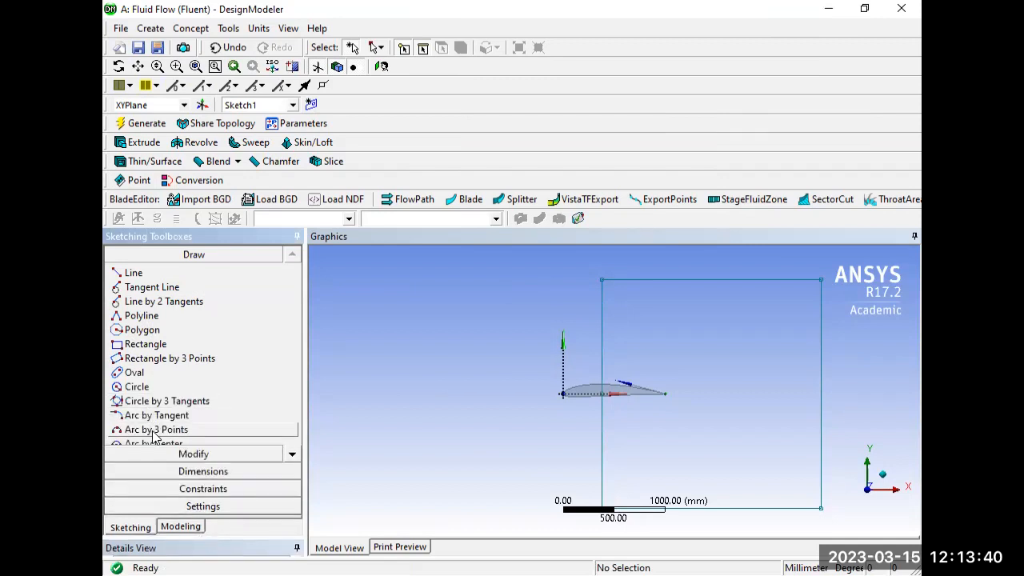
{"action": "left_click", "coordinate": [154, 431]}
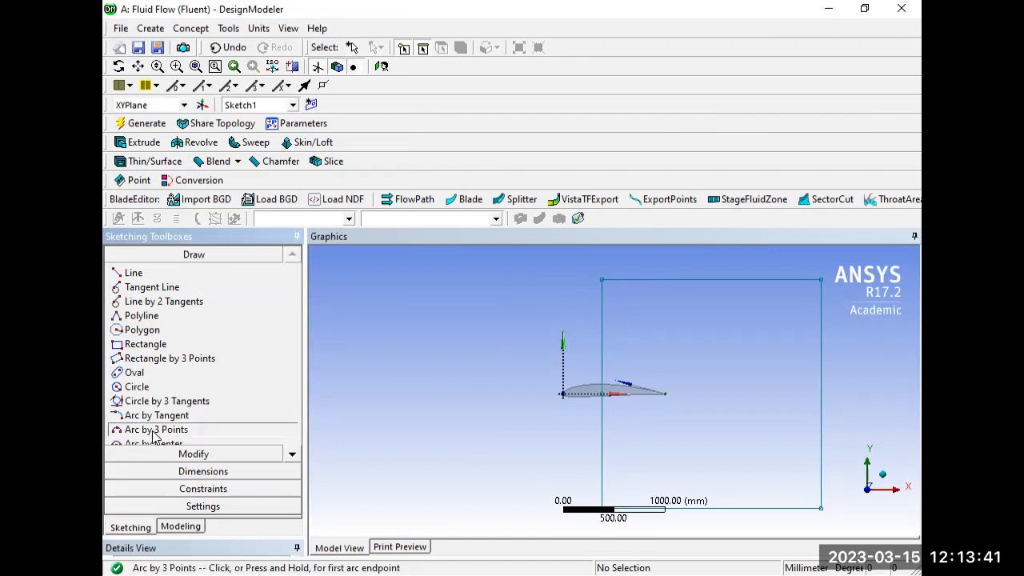
{"action": "left_click", "coordinate": [602, 279]}
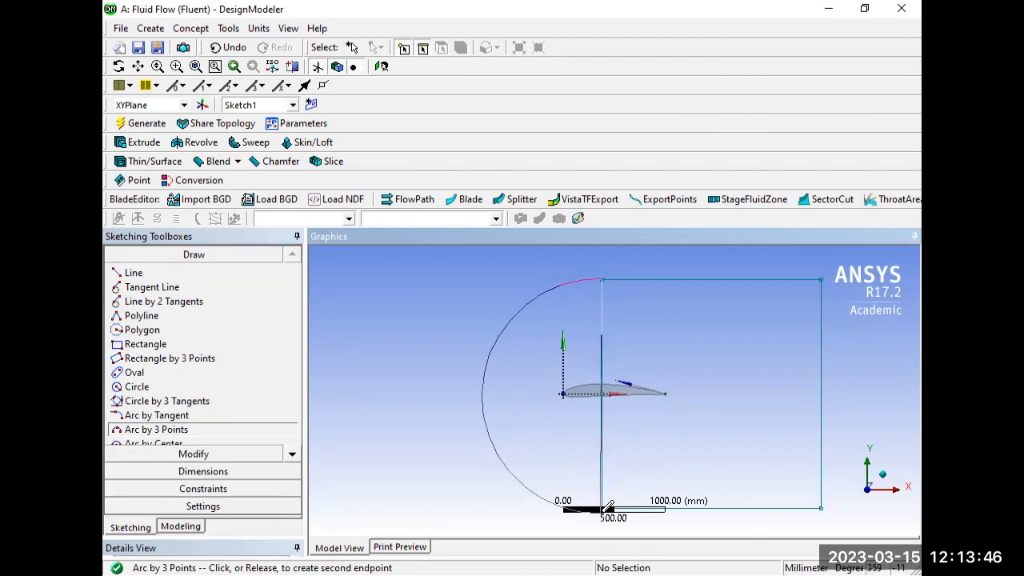
{"action": "scroll", "coordinate": [608, 480], "scroll_direction": "down", "scroll_amount": 2}
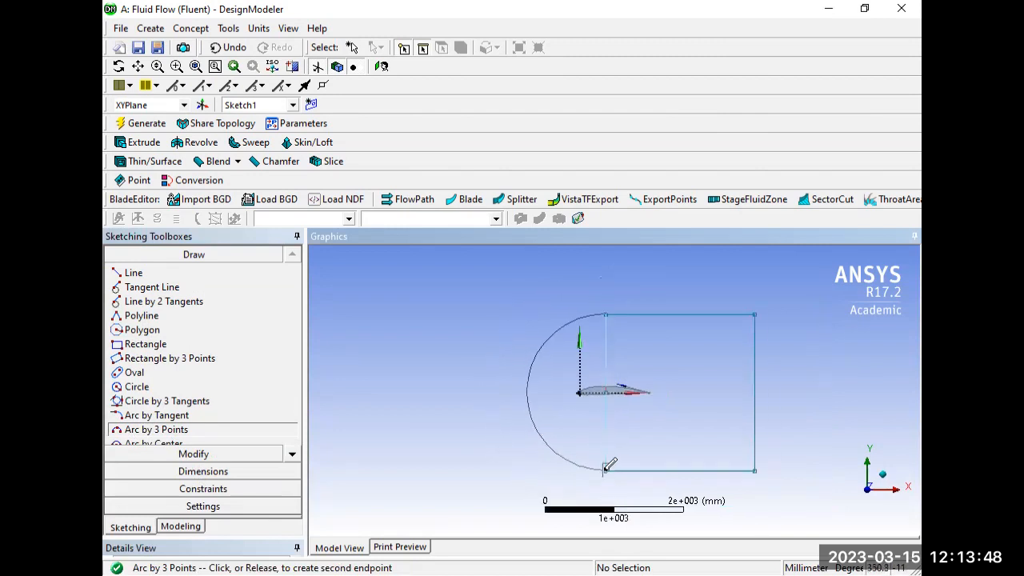
{"action": "left_click", "coordinate": [605, 470]}
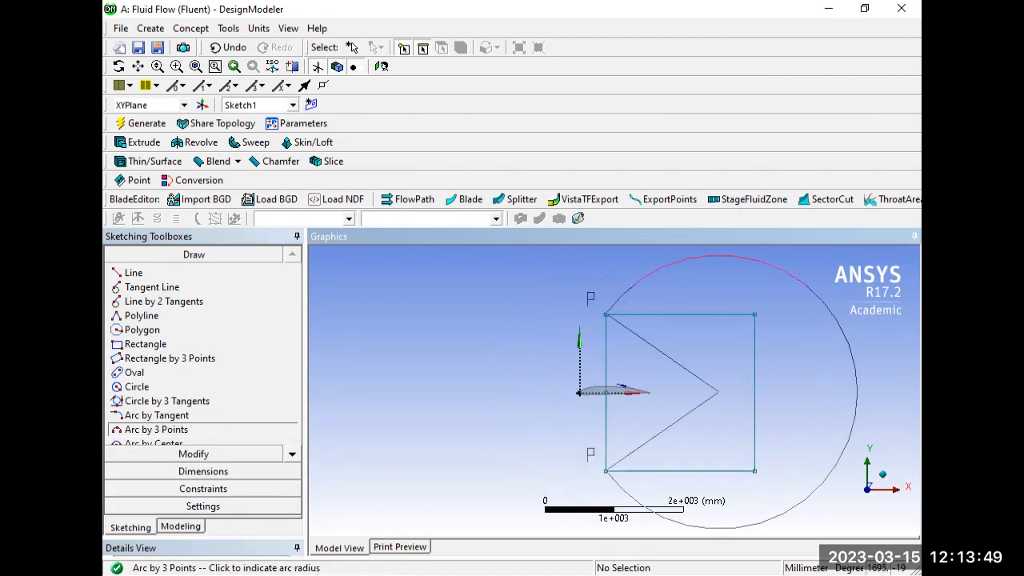
{"action": "scroll", "coordinate": [612, 387], "scroll_direction": "up", "scroll_amount": 2}
{"action": "left_click", "coordinate": [603, 391]}
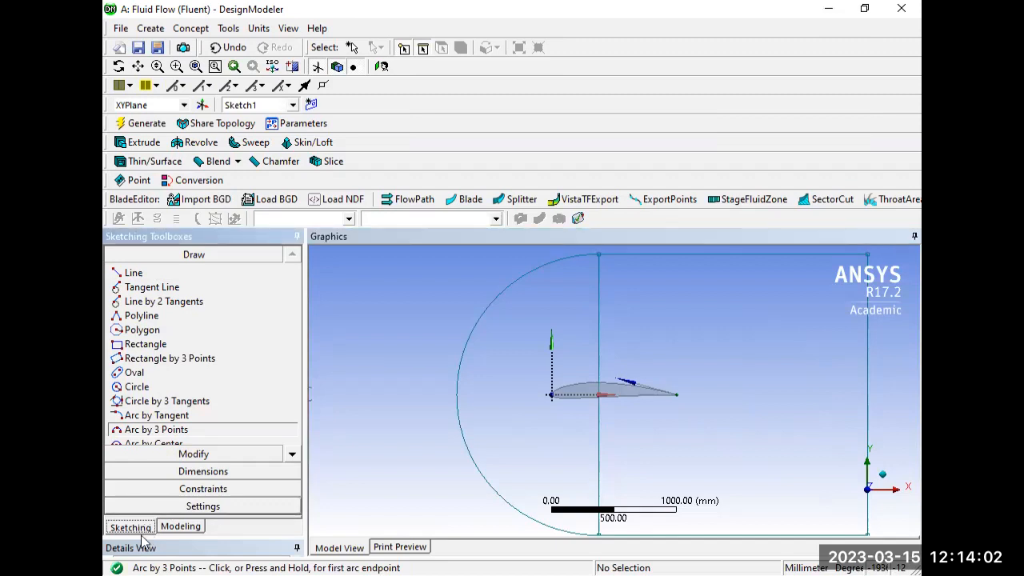
{"action": "left_click", "coordinate": [164, 528]}
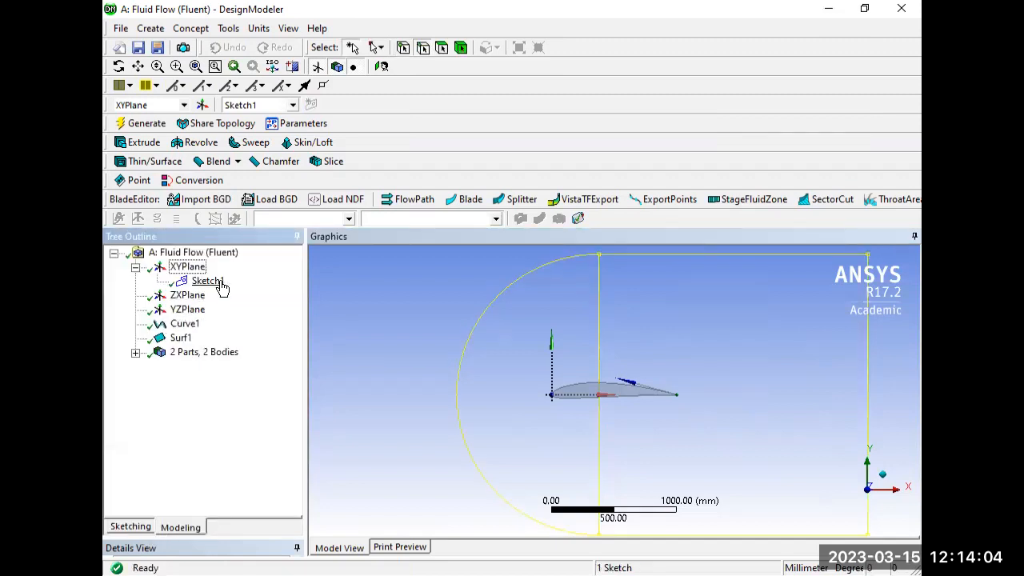
{"action": "left_click", "coordinate": [520, 278]}
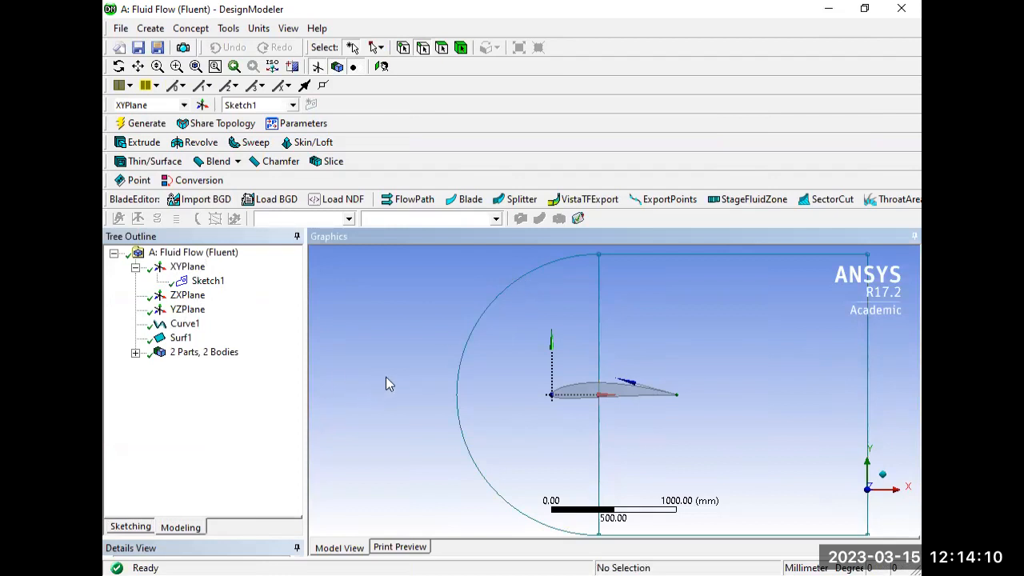
{"action": "left_click", "coordinate": [135, 352]}
{"action": "left_click", "coordinate": [136, 353]}
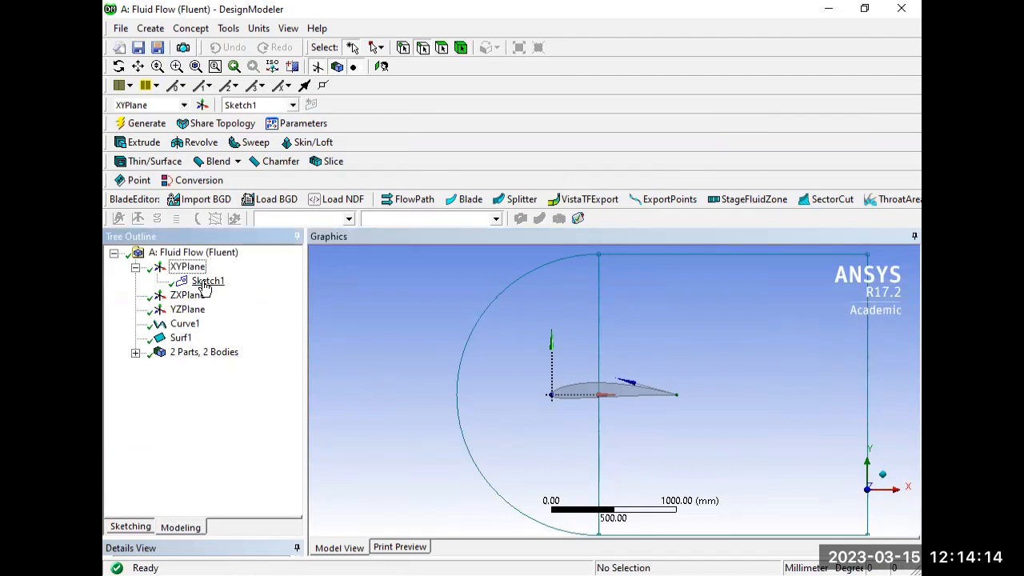
{"action": "left_click", "coordinate": [205, 283]}
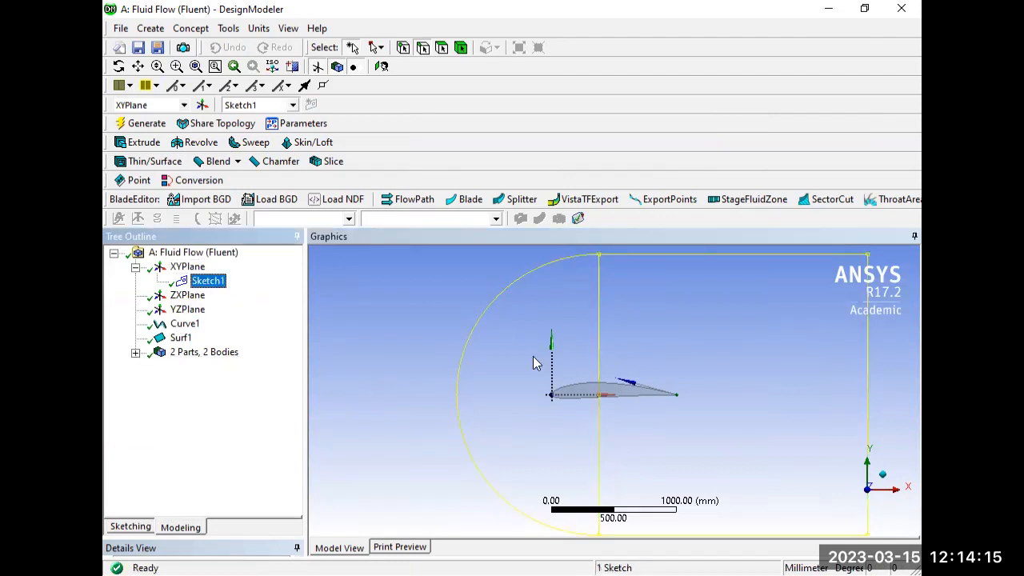
{"action": "left_click", "coordinate": [500, 299]}
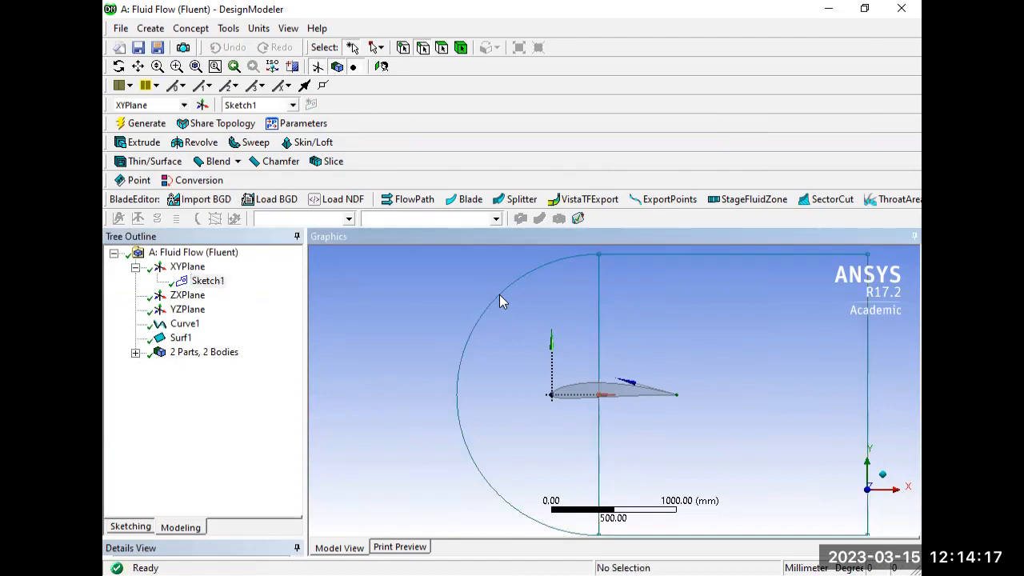
{"action": "left_click", "coordinate": [164, 528]}
Step: Trim away all pieces of the semicircular arc upstream of the rectangle
{"action": "left_click", "coordinate": [132, 525]}
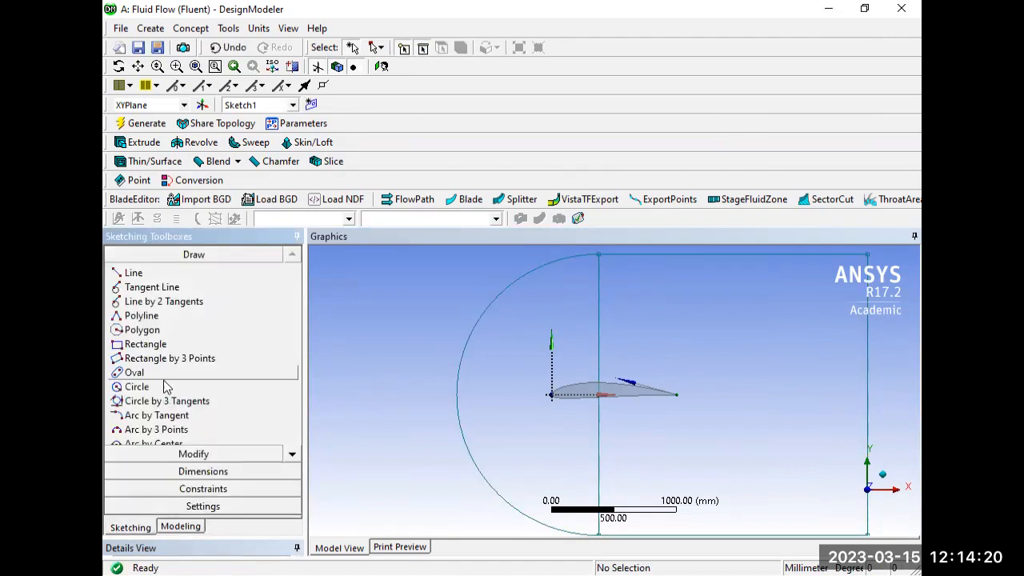
{"action": "left_click", "coordinate": [191, 456]}
{"action": "left_click", "coordinate": [133, 332]}
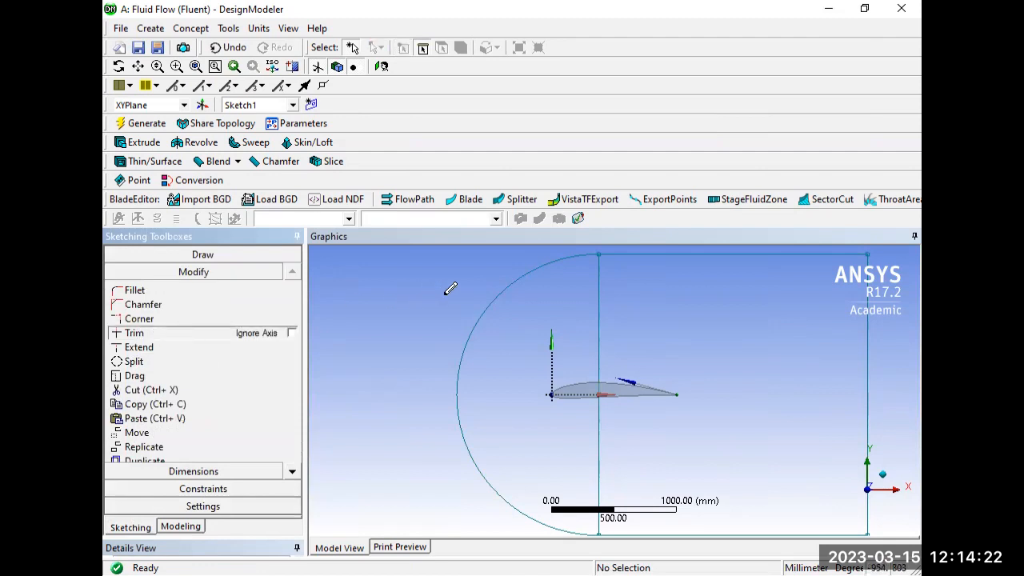
{"action": "left_click", "coordinate": [495, 298]}
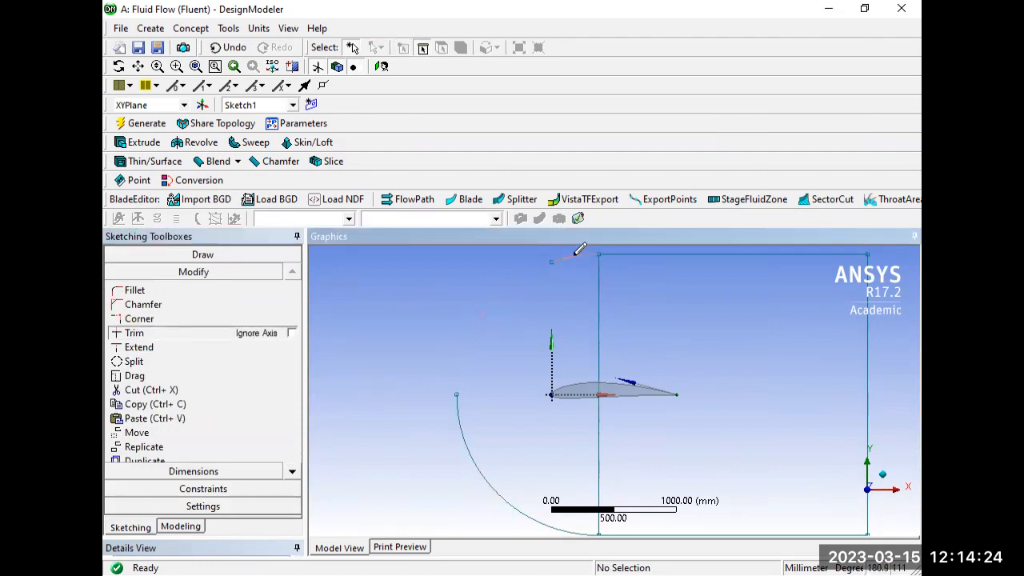
{"action": "left_click", "coordinate": [482, 463]}
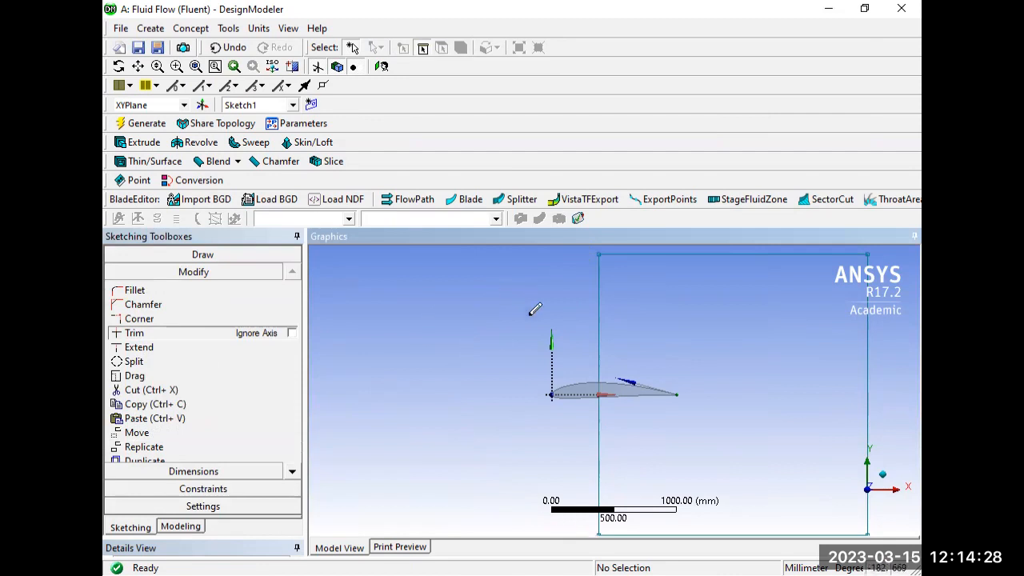
{"action": "scroll", "coordinate": [621, 448], "scroll_direction": "down", "scroll_amount": 2}
{"action": "scroll", "coordinate": [608, 440], "scroll_direction": "up", "scroll_amount": 2}
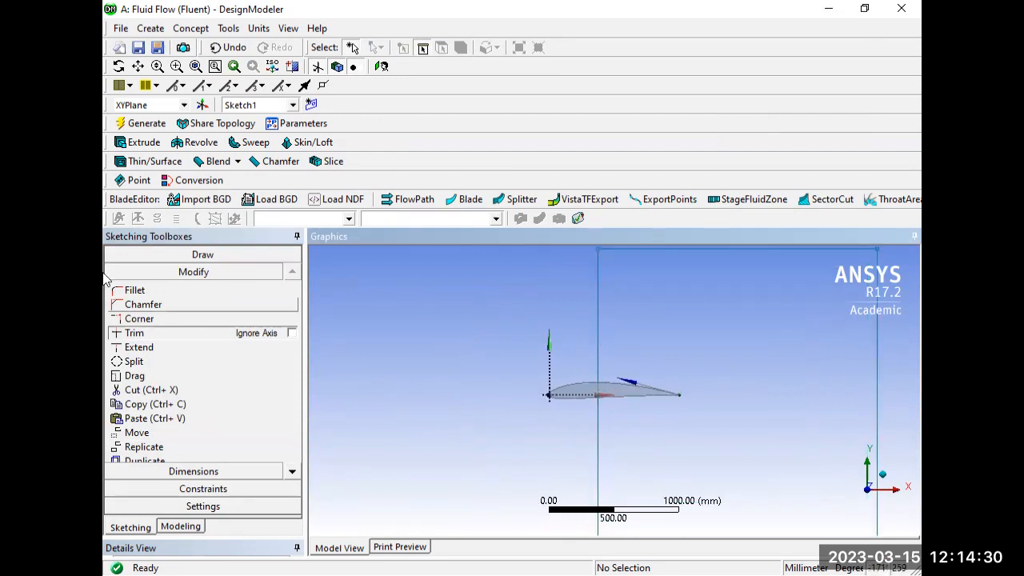
{"action": "left_click", "coordinate": [129, 527]}
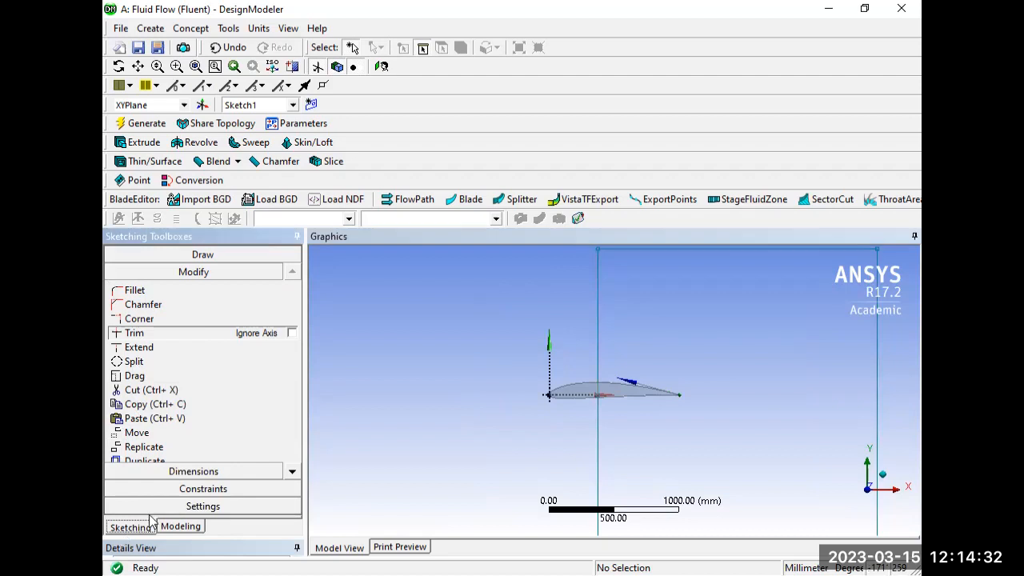
Step: Redraw the upstream semicircle with Arc by 3 Points, from the rectangle's upper upstream corner to its lower upstream corner
{"action": "left_click", "coordinate": [221, 254]}
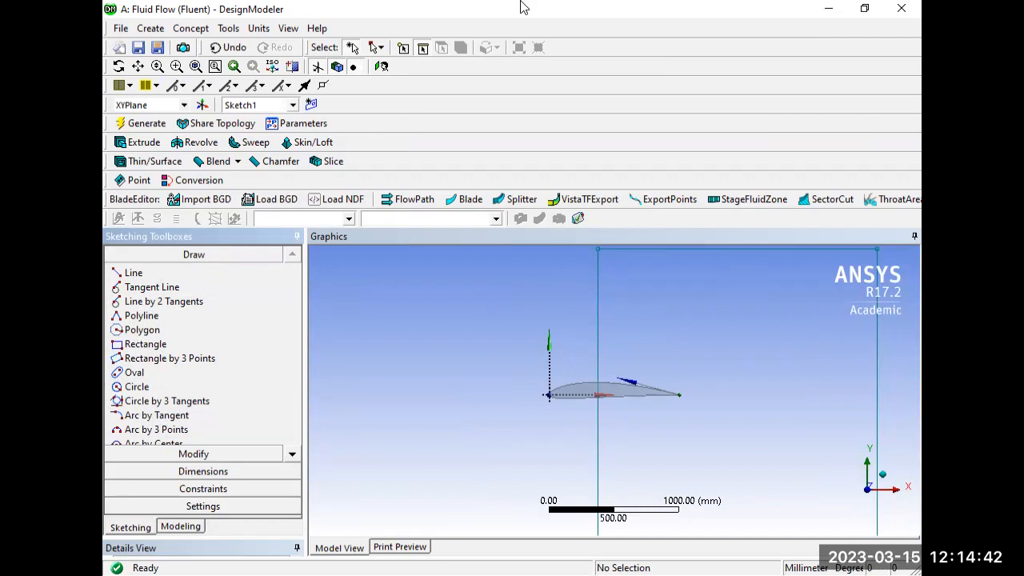
{"action": "left_click", "coordinate": [160, 429]}
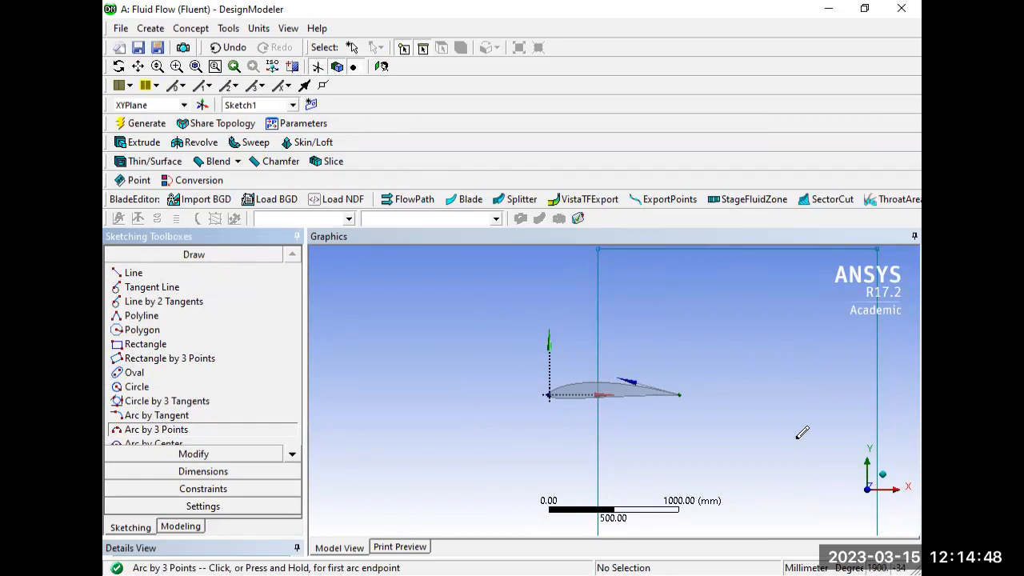
{"action": "key", "text": "Escape"}
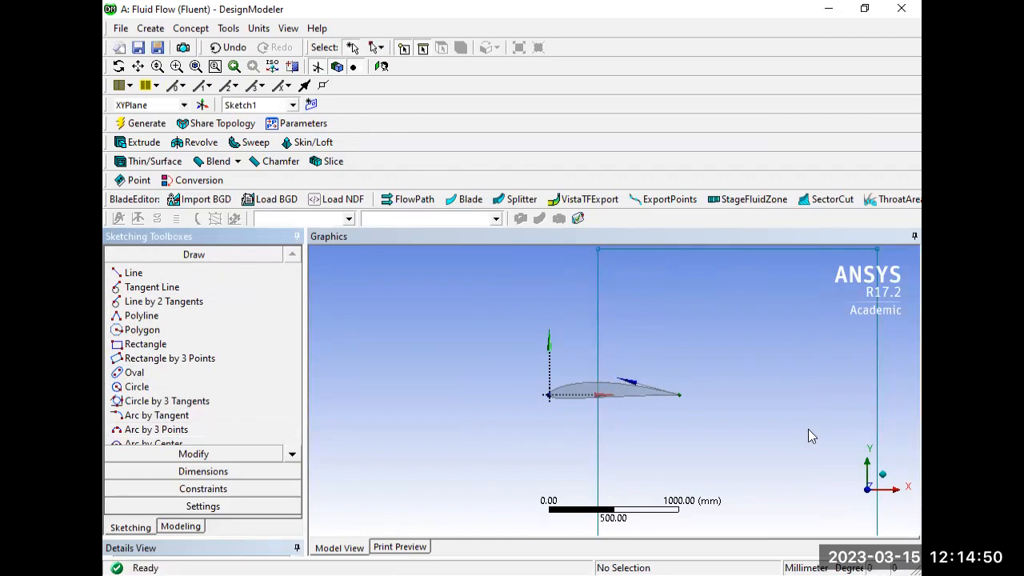
{"action": "scroll", "coordinate": [808, 429], "scroll_direction": "down", "scroll_amount": 2}
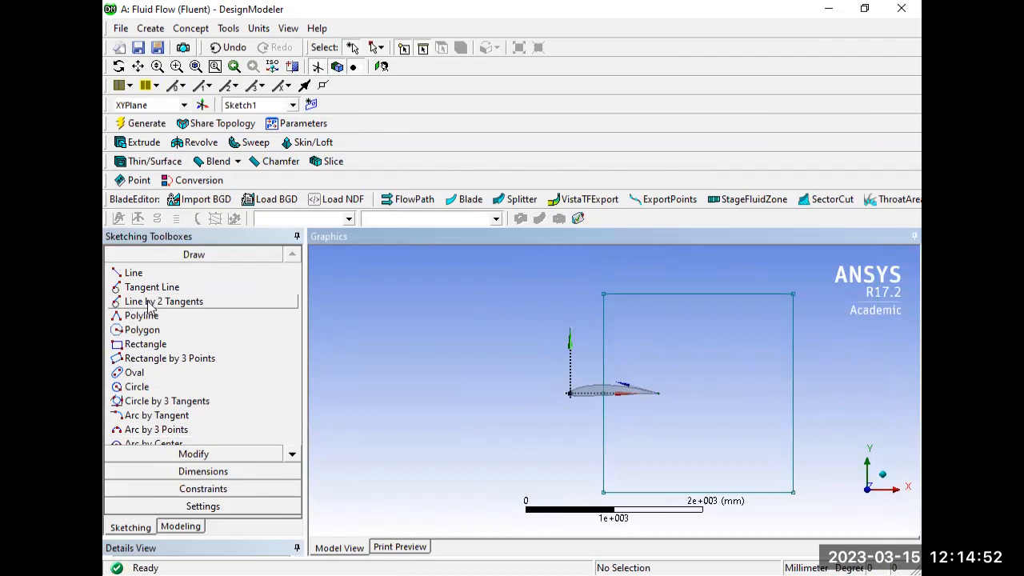
{"action": "left_click", "coordinate": [165, 429]}
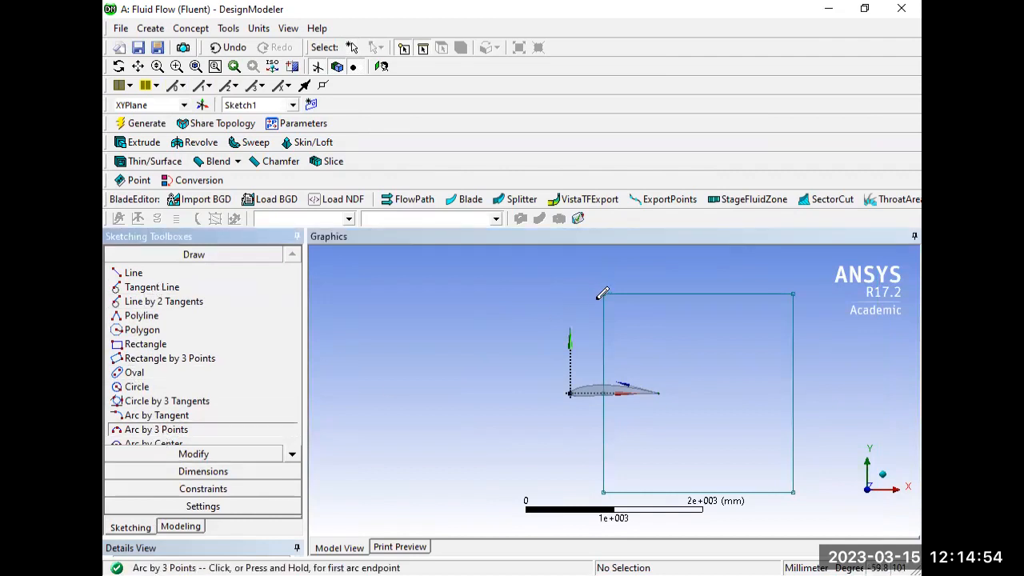
{"action": "left_click_drag", "start_coordinate": [604, 293], "coordinate": [608, 489]}
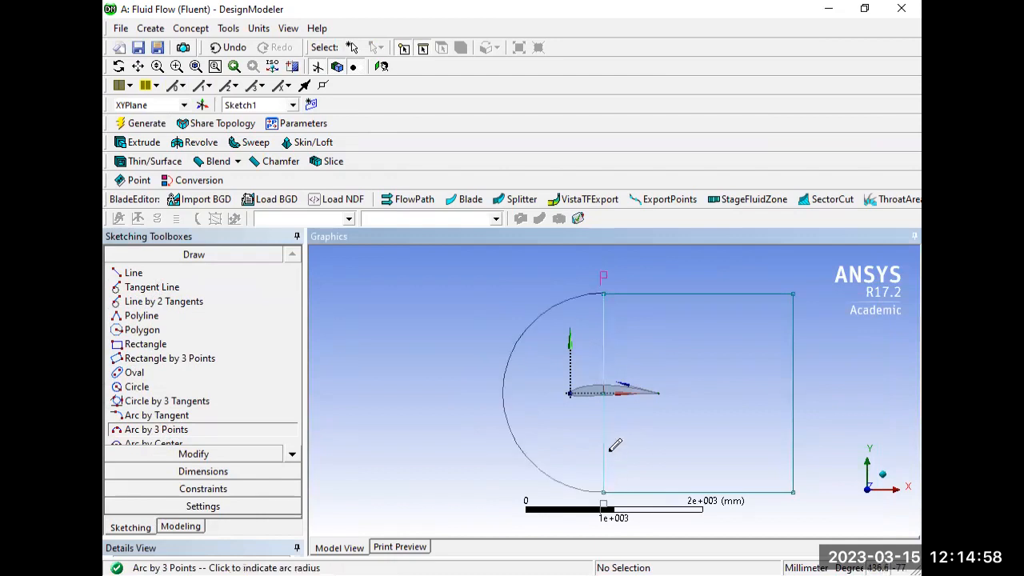
{"action": "scroll", "coordinate": [609, 387], "scroll_direction": "up", "scroll_amount": 2}
{"action": "left_click", "coordinate": [602, 392]}
{"action": "scroll", "coordinate": [608, 391], "scroll_direction": "down", "scroll_amount": 2}
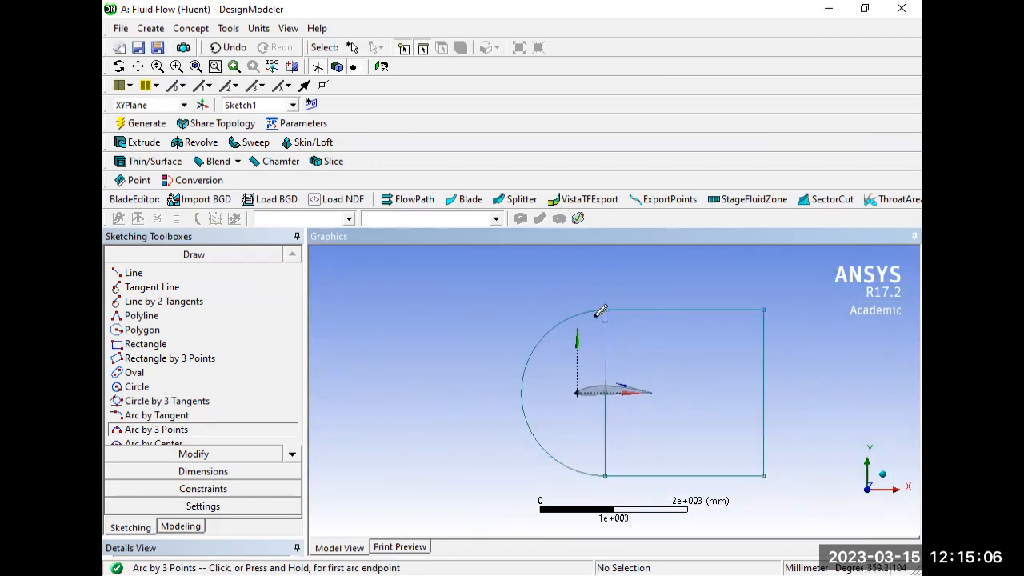
{"action": "key", "text": "Escape"}
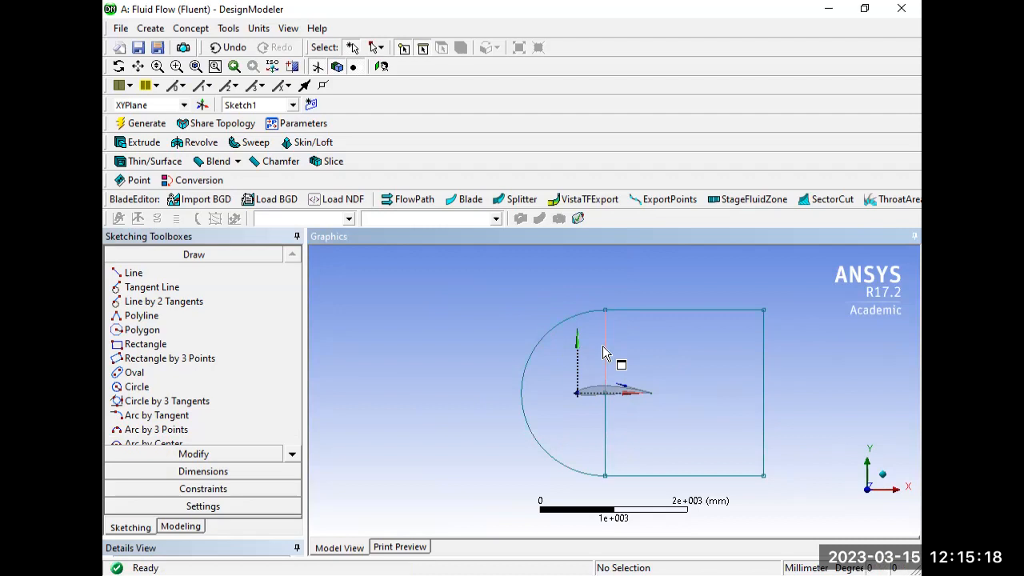
Step: Trim away both segments of the vertical line crossing the airfoil, leaving a single C-shaped domain outline
{"action": "left_click", "coordinate": [193, 453]}
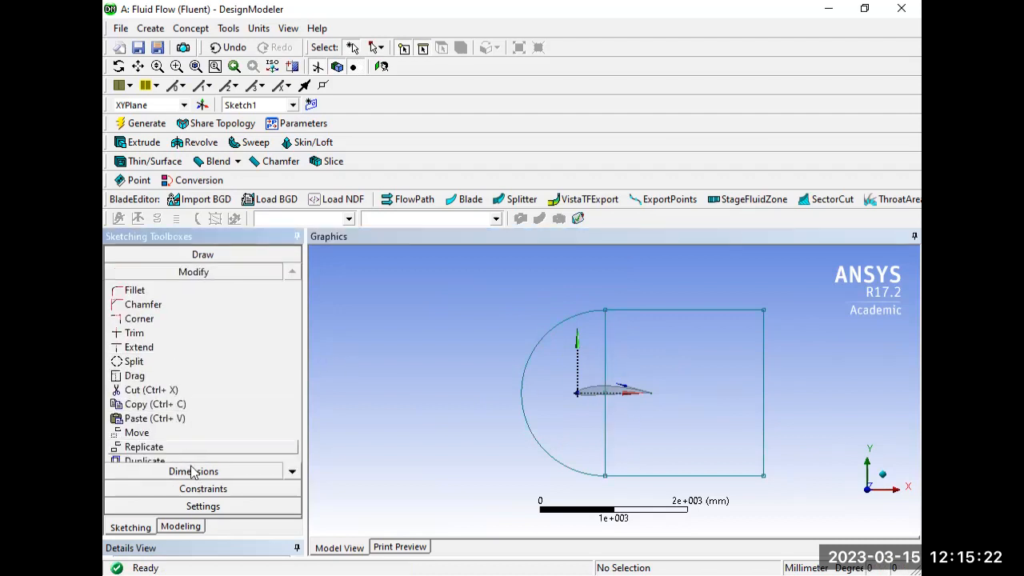
{"action": "left_click", "coordinate": [138, 333]}
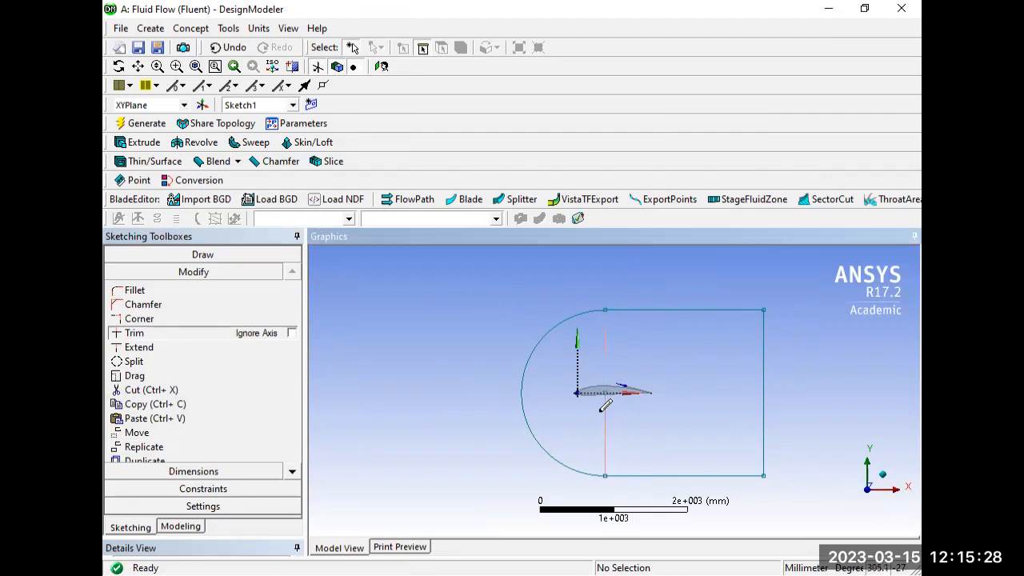
{"action": "left_click", "coordinate": [606, 408]}
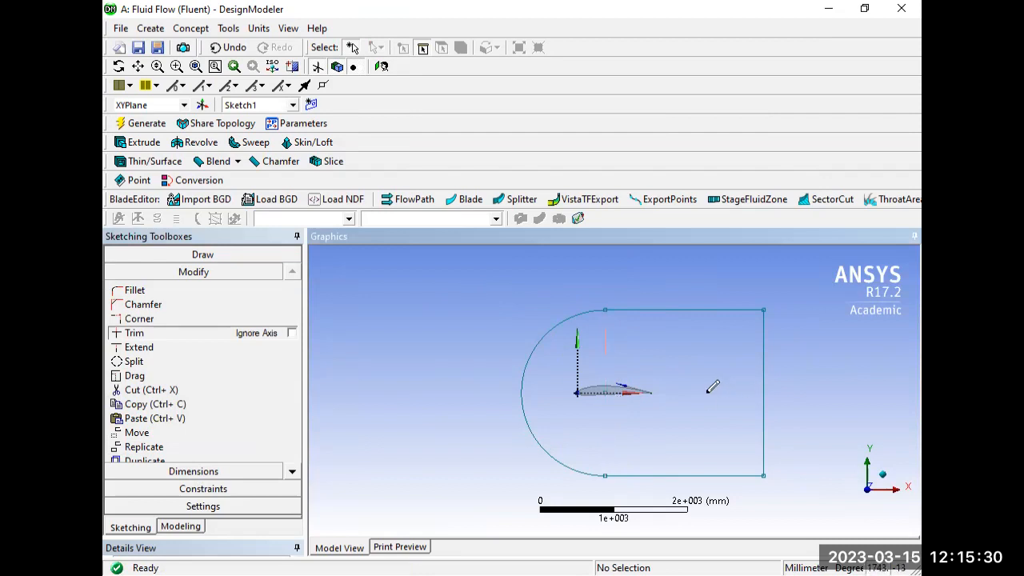
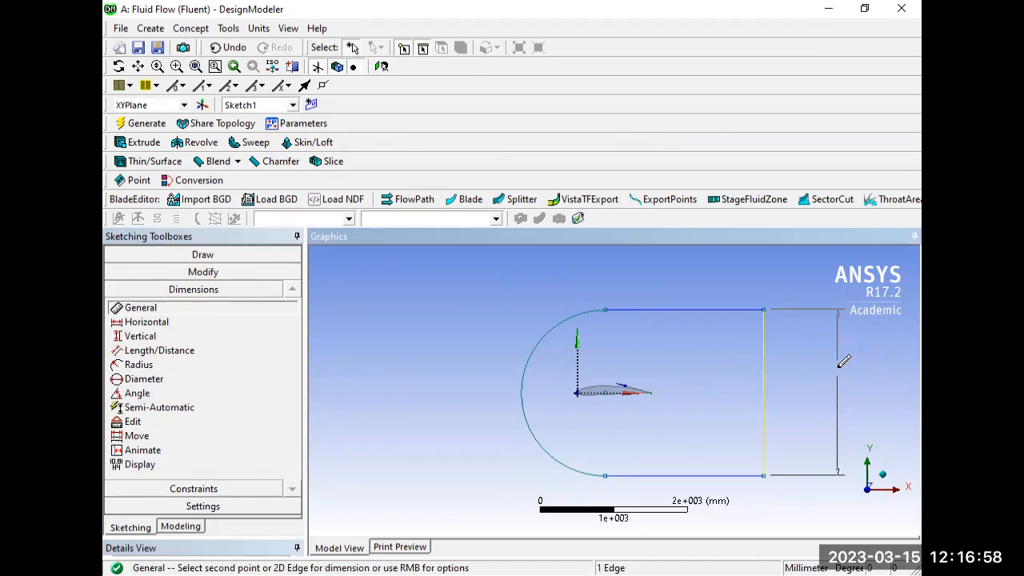
Step: Dimension the height of the domain's downstream vertical edge and set it to 10000 mm
{"action": "left_click", "coordinate": [838, 368]}
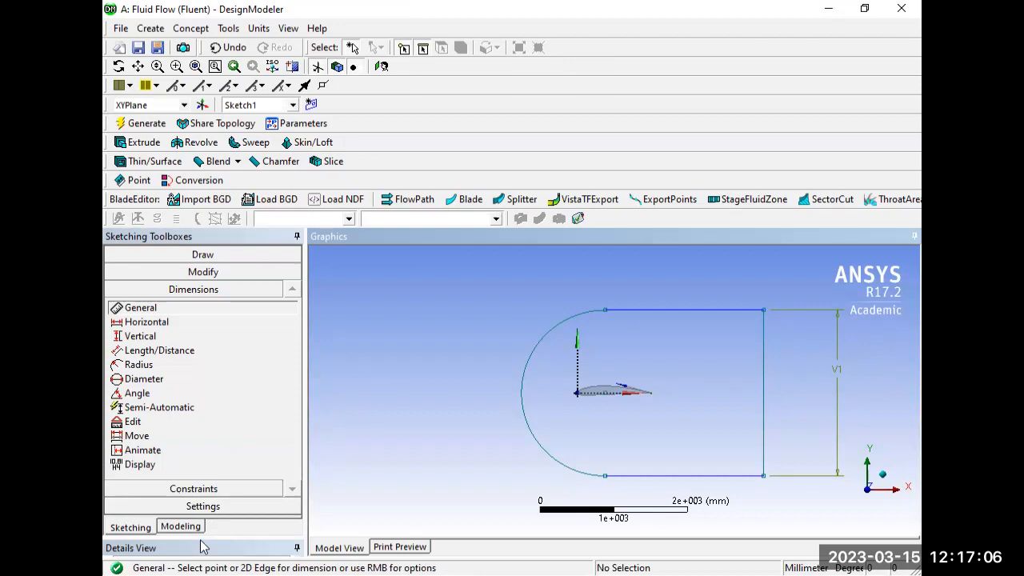
{"action": "mouse_move", "coordinate": [205, 536]}
{"action": "left_mouse_down"}
{"action": "mouse_move", "coordinate": [231, 448]}
{"action": "mouse_move", "coordinate": [272, 387]}
{"action": "left_mouse_up"}
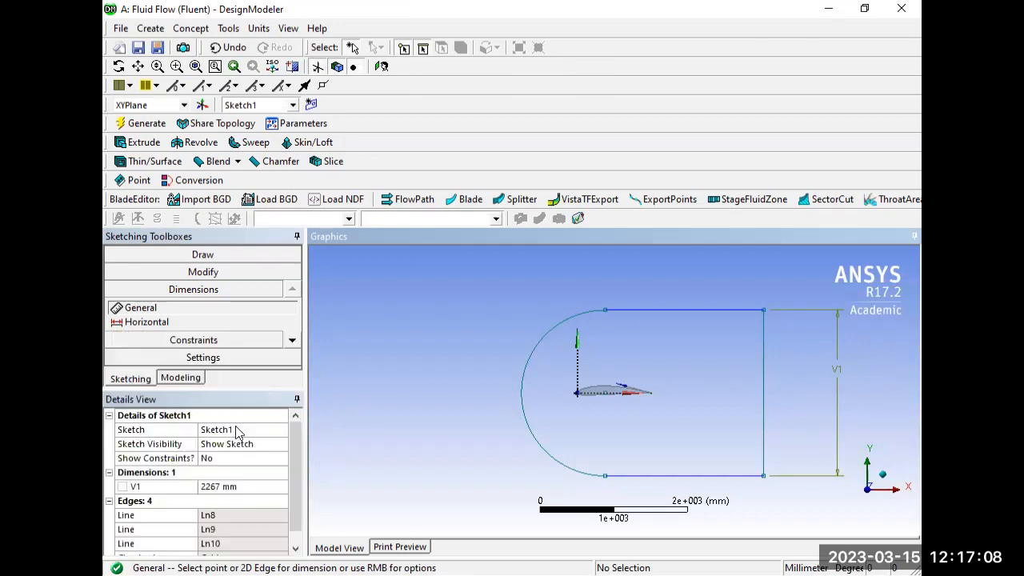
{"action": "left_click", "coordinate": [224, 488]}
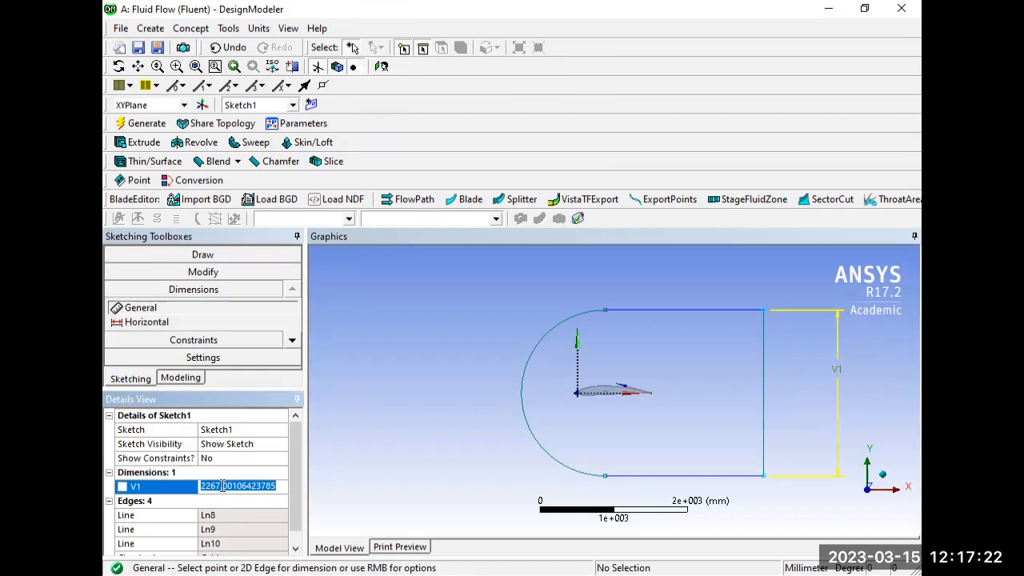
{"action": "type", "text": "10000"}
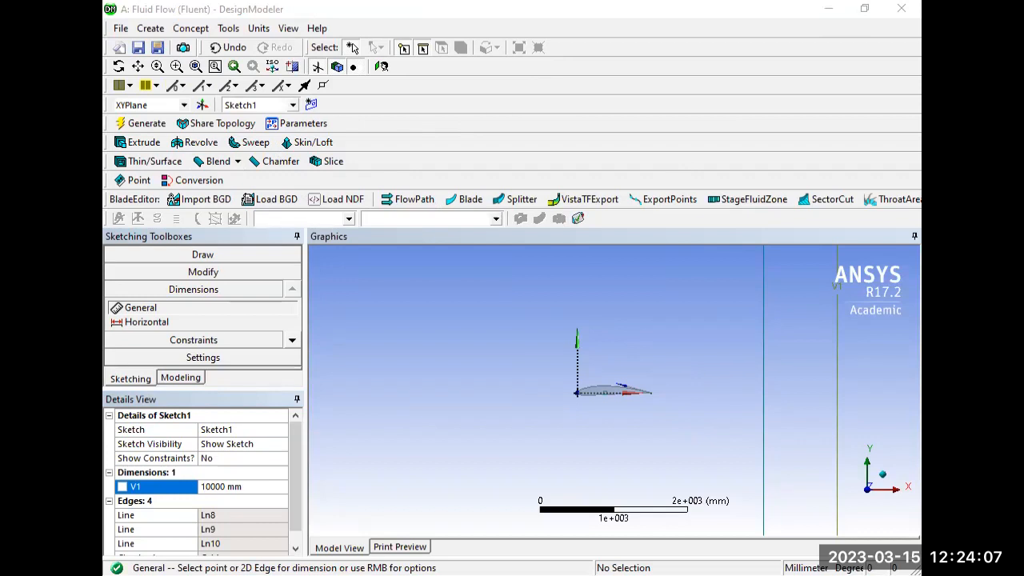
{"action": "scroll", "coordinate": [715, 395], "scroll_direction": "down", "scroll_amount": 5}
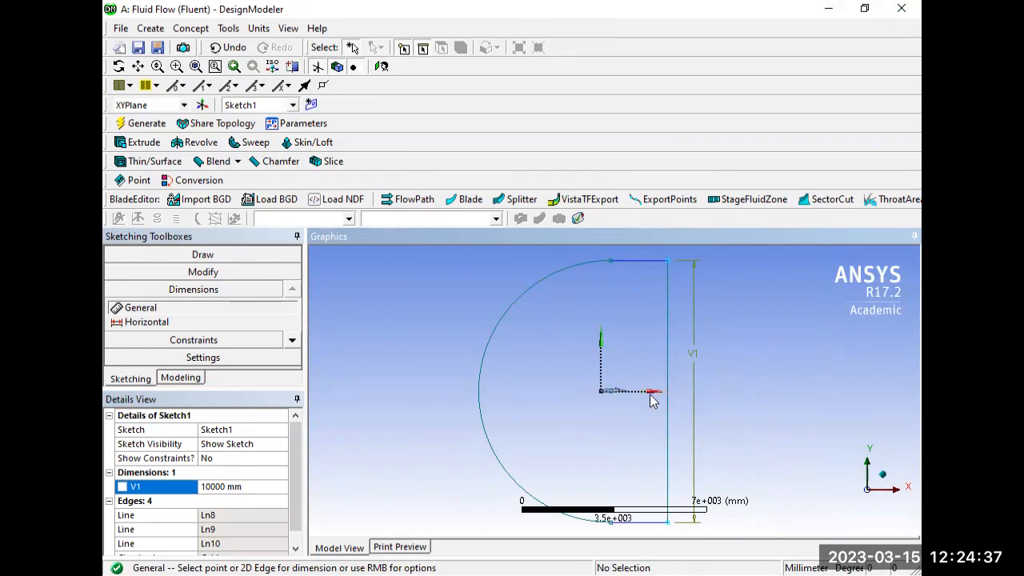
{"action": "scroll", "coordinate": [588, 398], "scroll_direction": "up", "scroll_amount": 5}
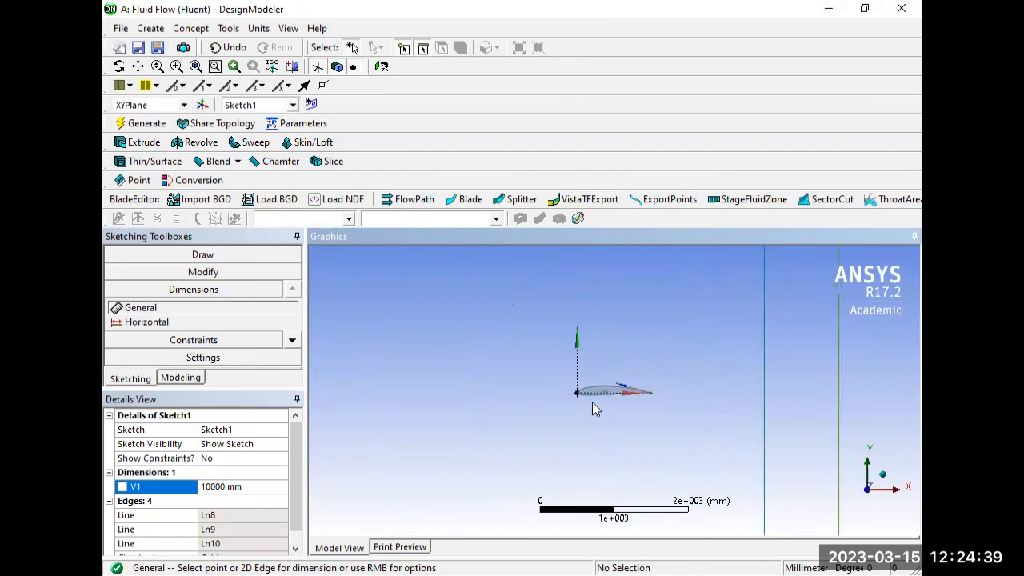
Step: Try to add a second dimension to the downstream vertical edge and delete that duplicate dimension
{"action": "left_click", "coordinate": [158, 311]}
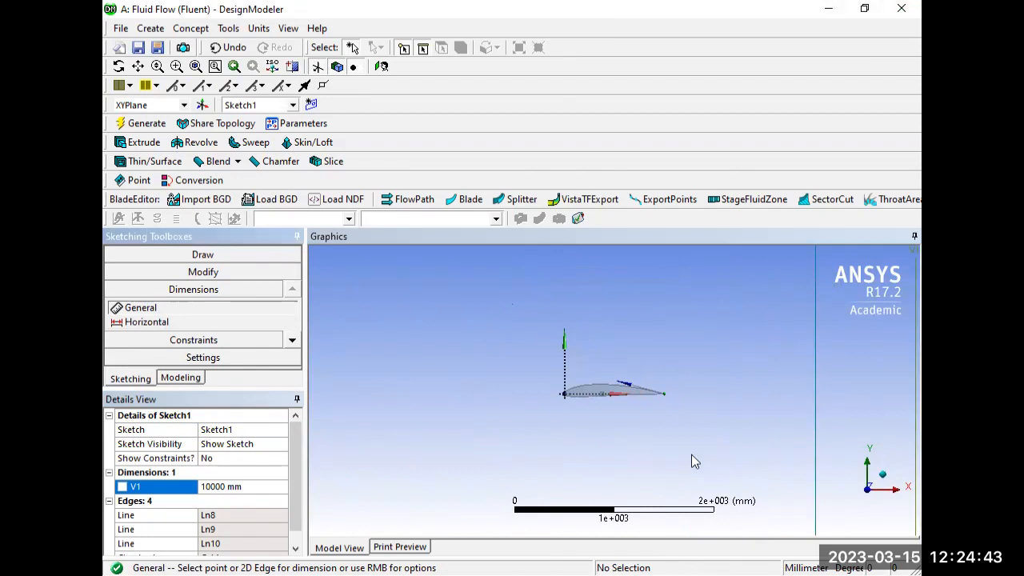
{"action": "left_click", "coordinate": [815, 388]}
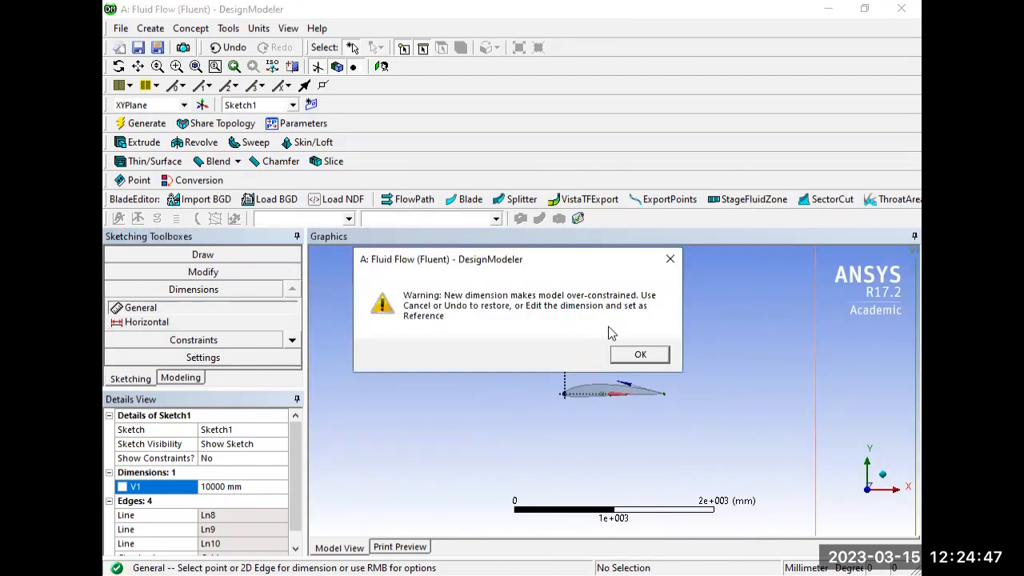
{"action": "left_click", "coordinate": [676, 257]}
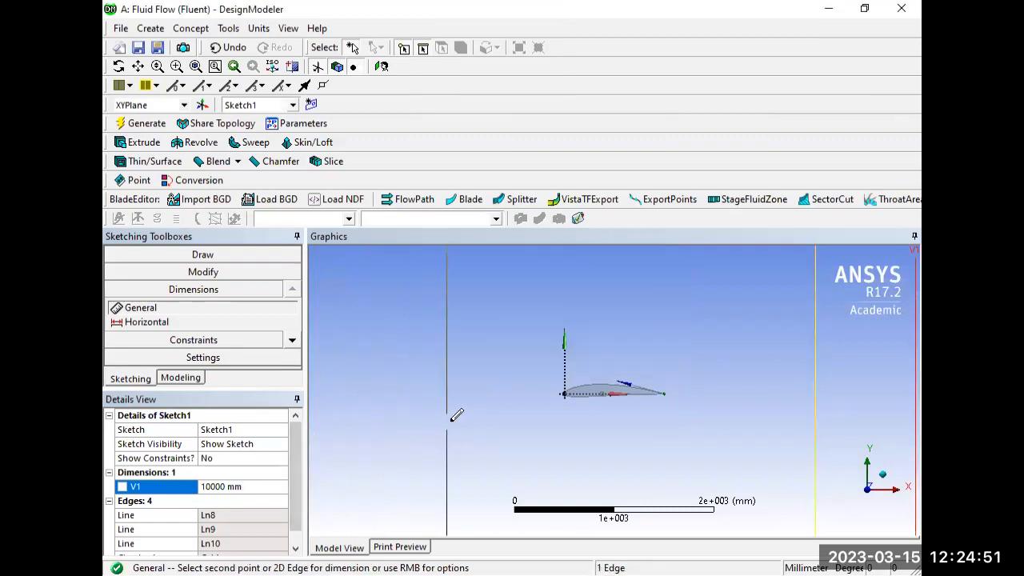
{"action": "left_click", "coordinate": [486, 424]}
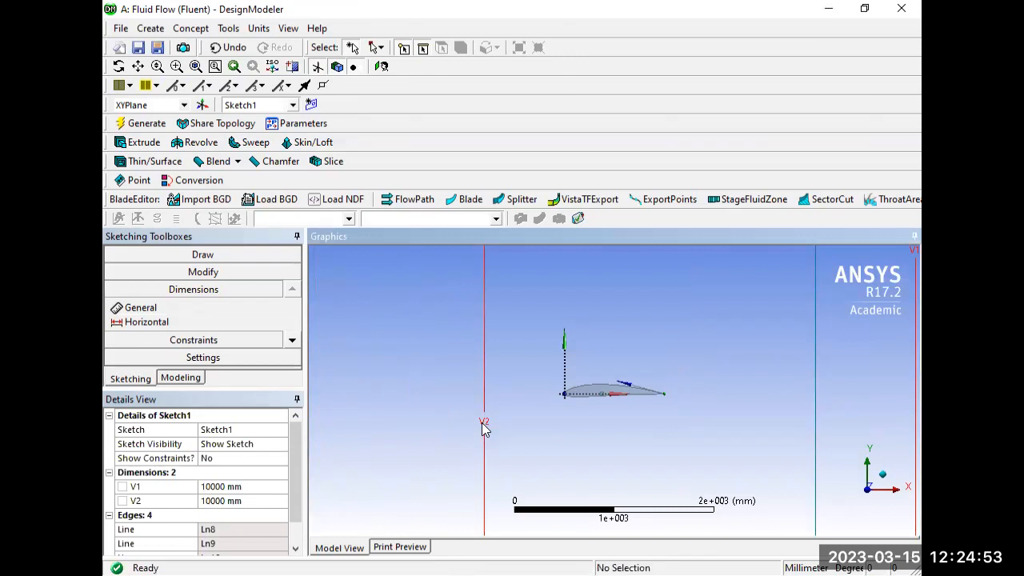
{"action": "left_click", "coordinate": [219, 501]}
{"action": "right_click", "coordinate": [142, 503]}
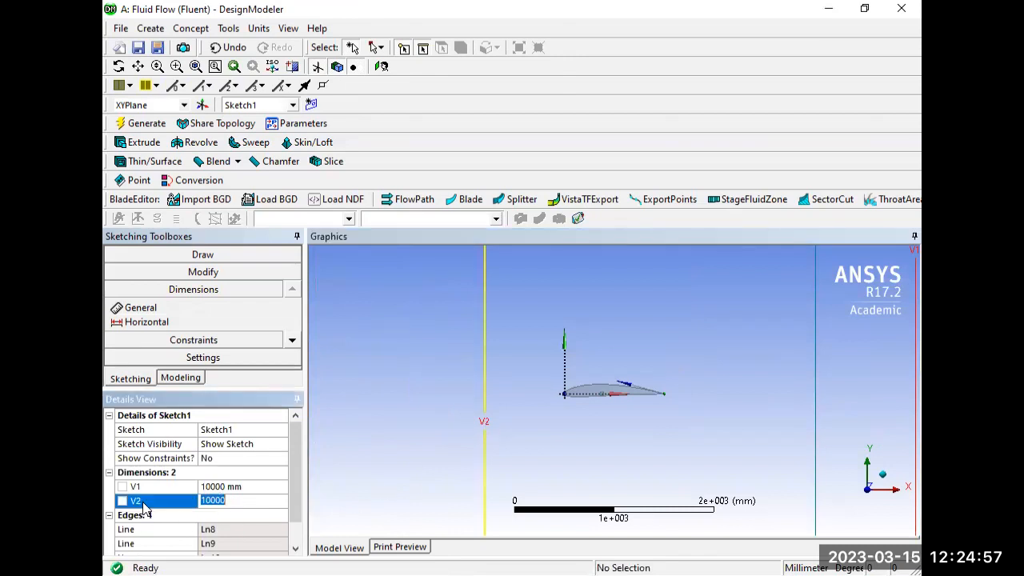
{"action": "left_click", "coordinate": [158, 509]}
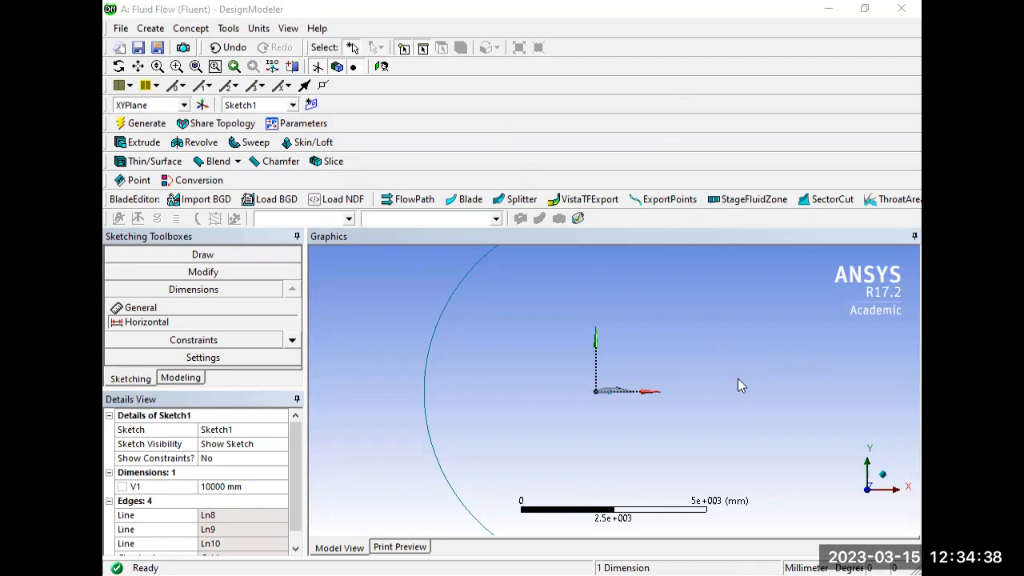
Step: Create a surface from Sketch1 with Surfaces From Sketches, keeping the Add Material operation, and generate it
{"action": "left_click", "coordinate": [765, 400]}
{"action": "scroll", "coordinate": [765, 400], "scroll_direction": "down", "scroll_amount": 4}
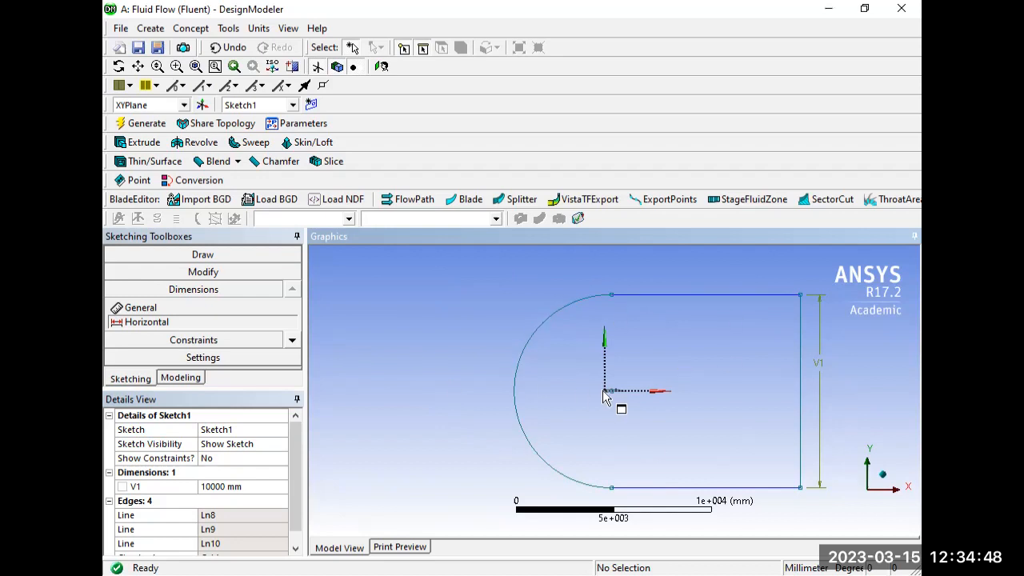
{"action": "left_click", "coordinate": [192, 29]}
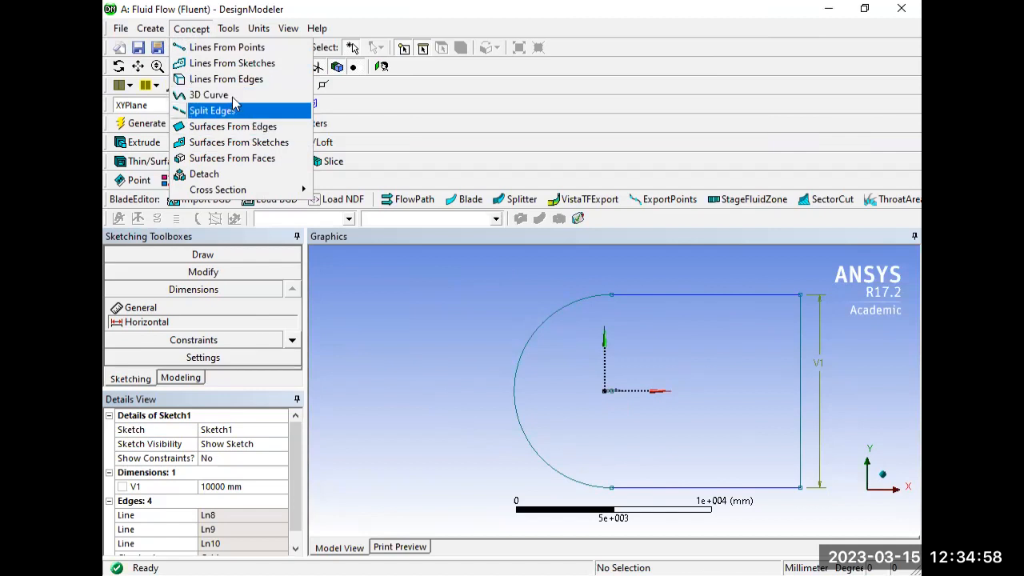
{"action": "left_click", "coordinate": [254, 144]}
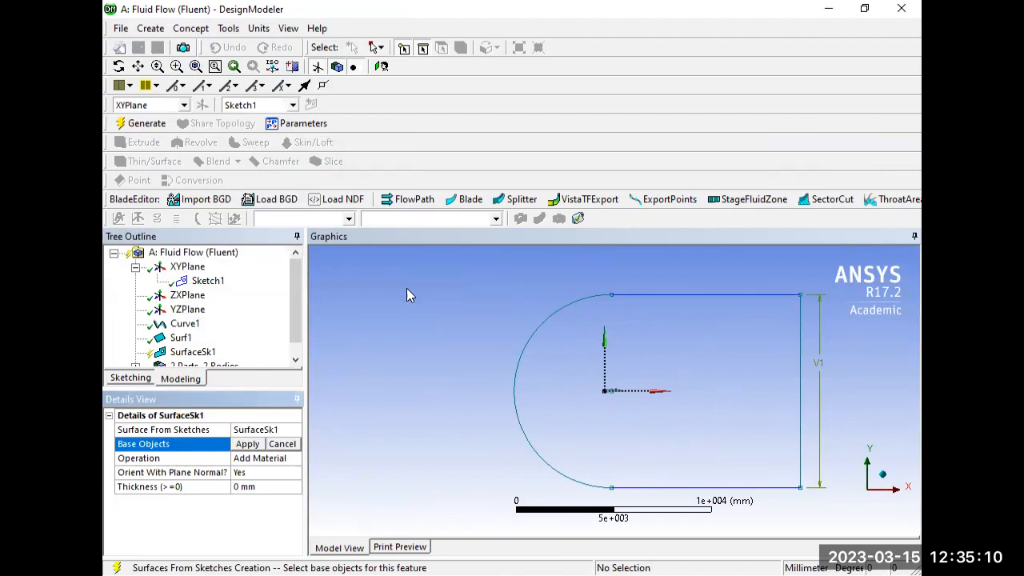
{"action": "left_click", "coordinate": [212, 283]}
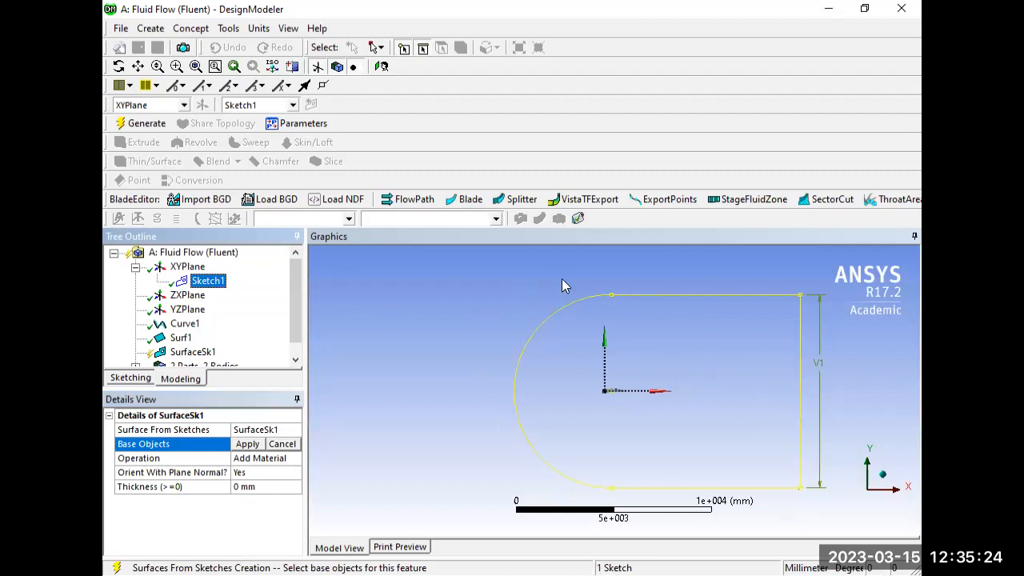
{"action": "left_click", "coordinate": [219, 283]}
{"action": "left_click", "coordinate": [248, 444]}
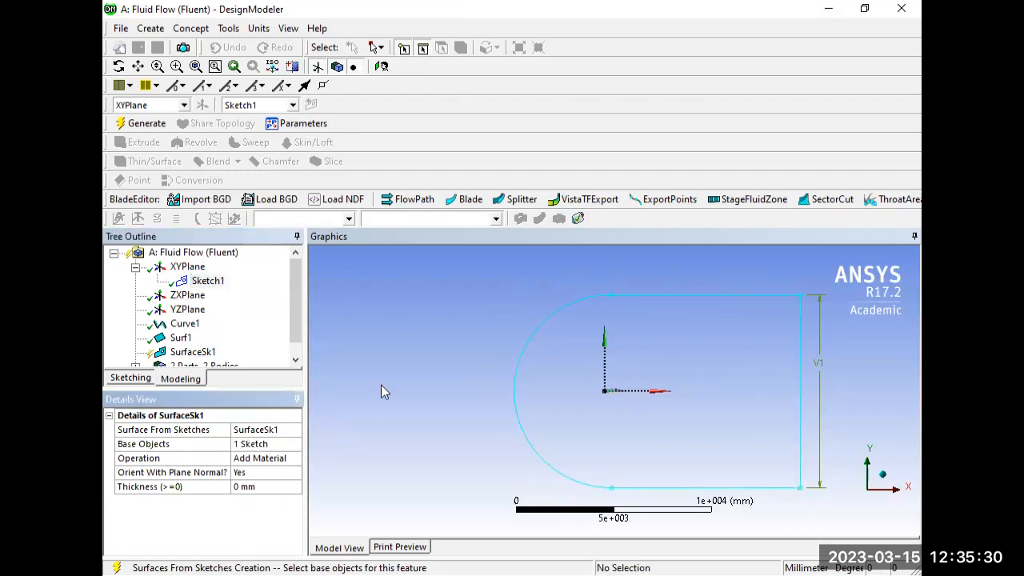
{"action": "left_click", "coordinate": [142, 128]}
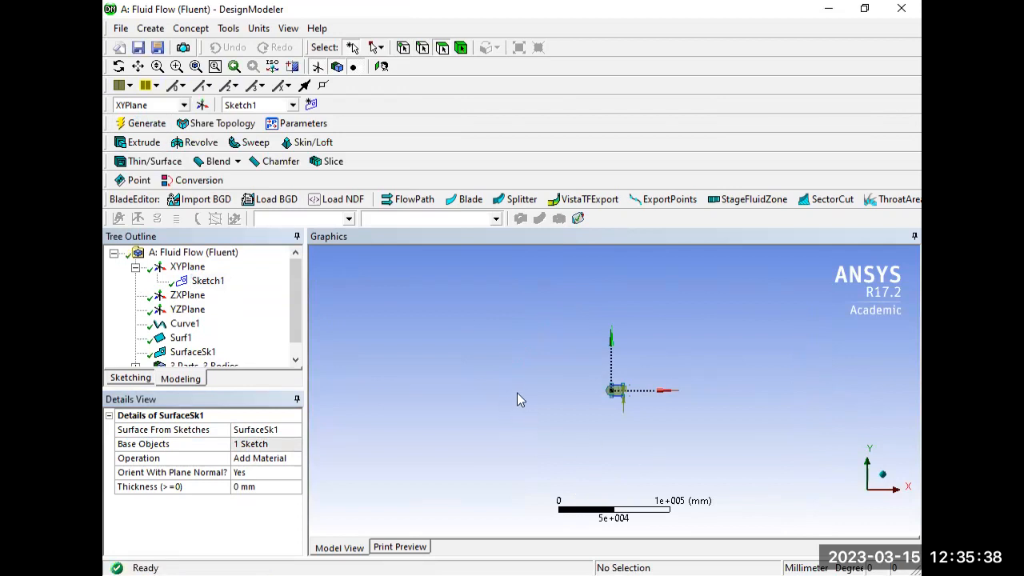
Step: Add a Boolean with the Subtract operation and assign the C-shaped domain surface as its target body
{"action": "scroll", "coordinate": [616, 416], "scroll_direction": "up", "scroll_amount": 10}
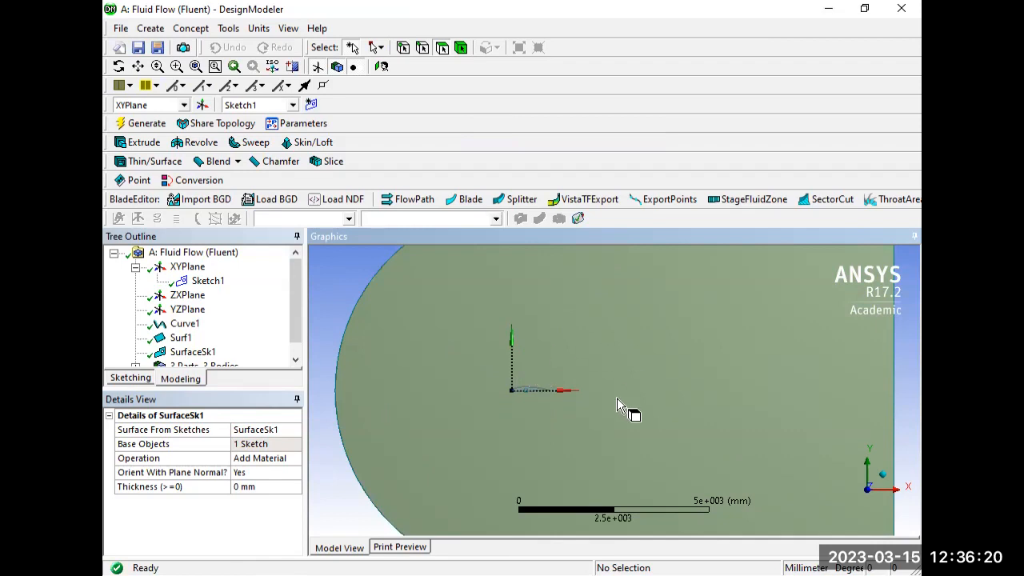
{"action": "left_click", "coordinate": [152, 30]}
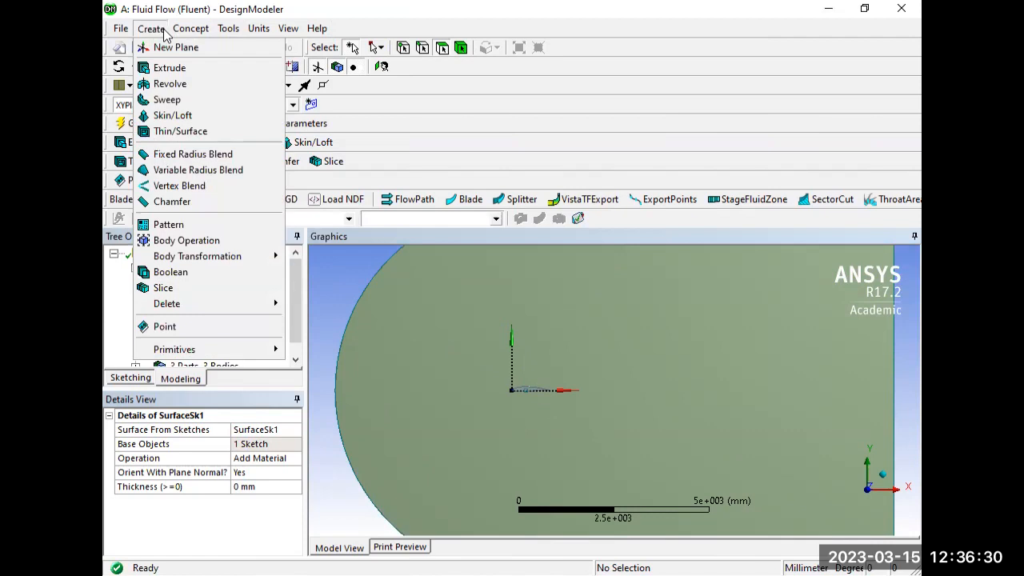
{"action": "left_click", "coordinate": [170, 274]}
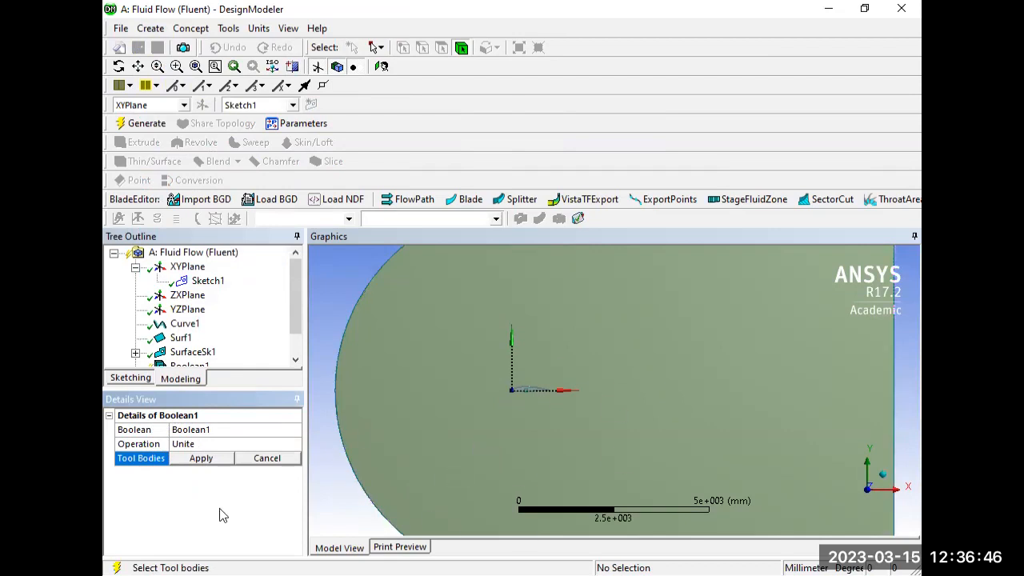
{"action": "left_click", "coordinate": [224, 444]}
{"action": "left_click", "coordinate": [295, 444]}
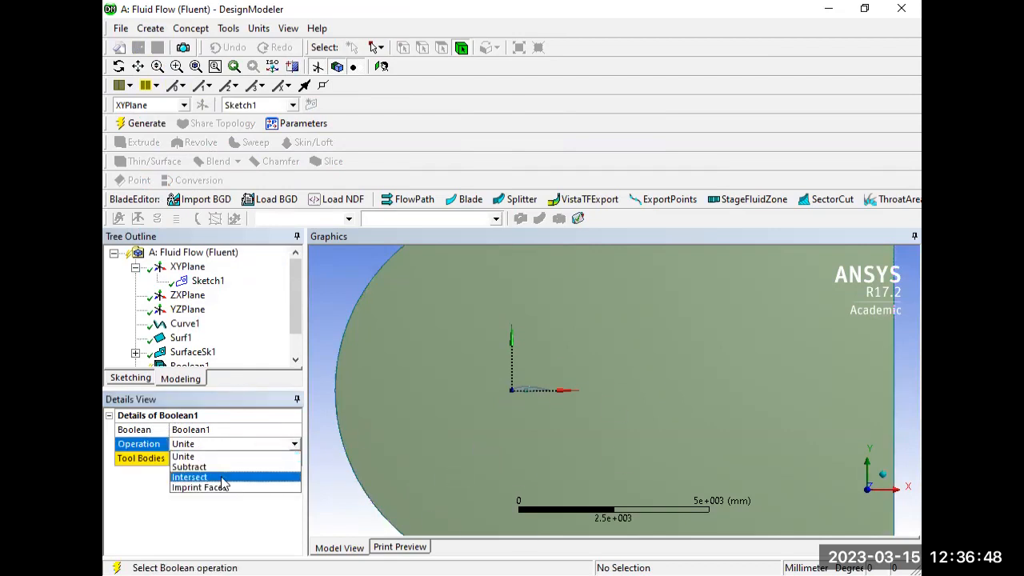
{"action": "left_click", "coordinate": [228, 464]}
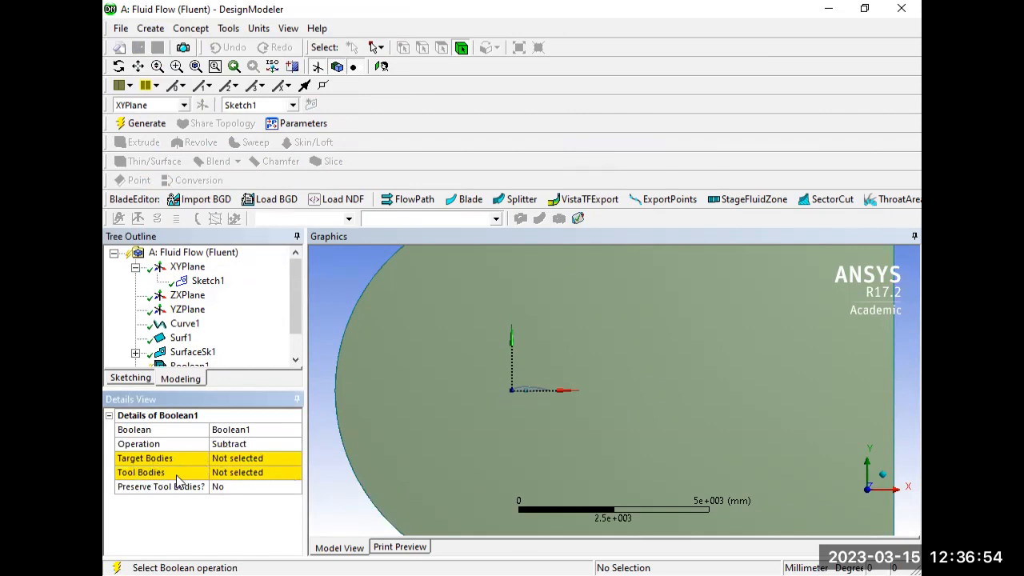
{"action": "left_click", "coordinate": [231, 458]}
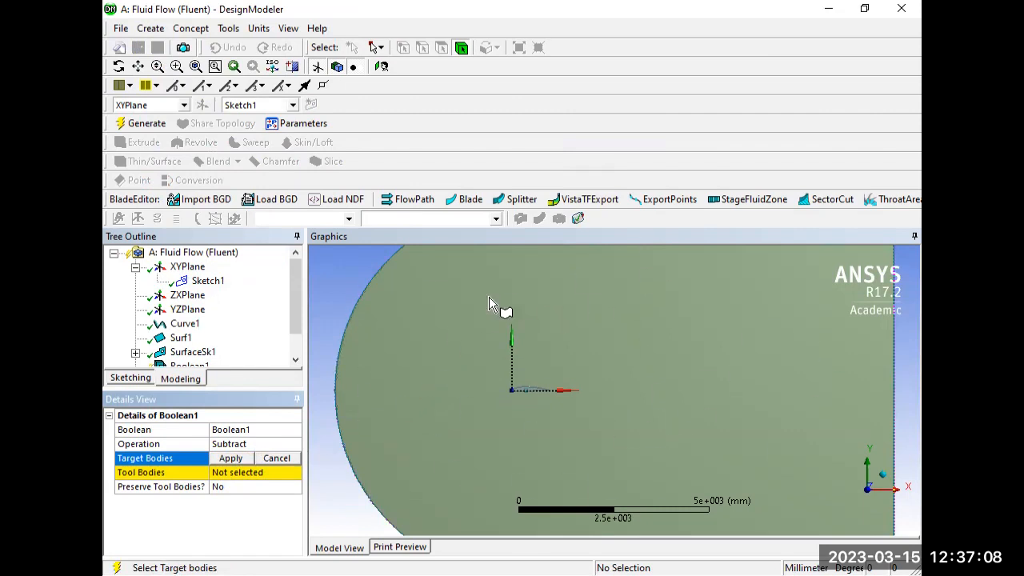
{"action": "left_click", "coordinate": [778, 376]}
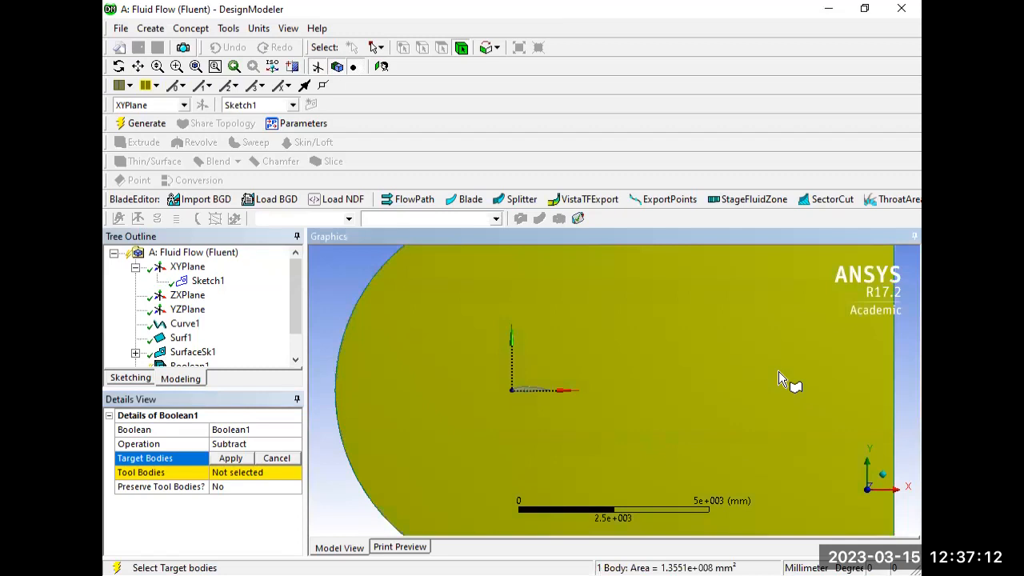
{"action": "left_click", "coordinate": [232, 458]}
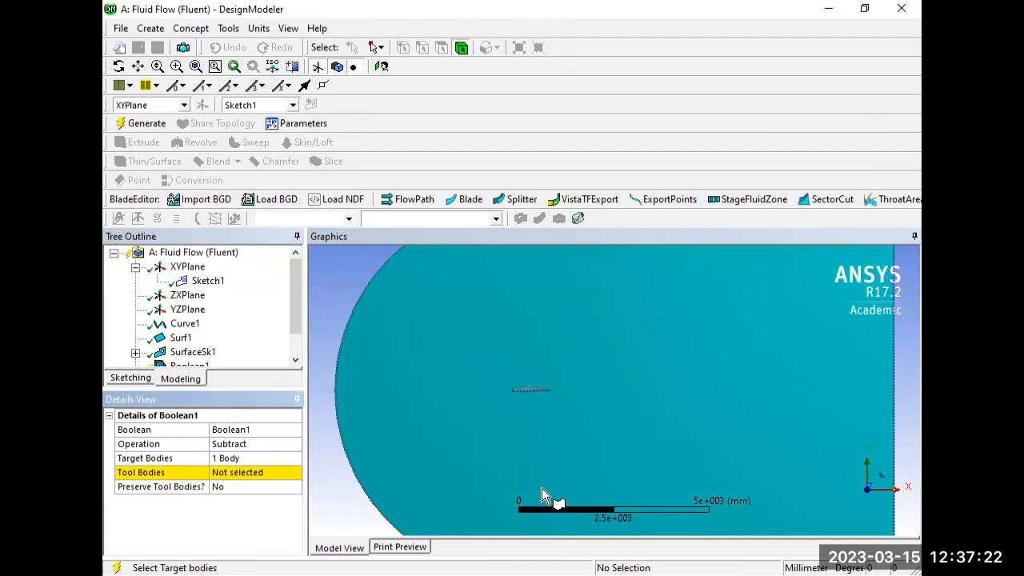
Step: Assign the airfoil surface body as the Boolean's tool body and generate the subtraction
{"action": "left_click", "coordinate": [230, 476]}
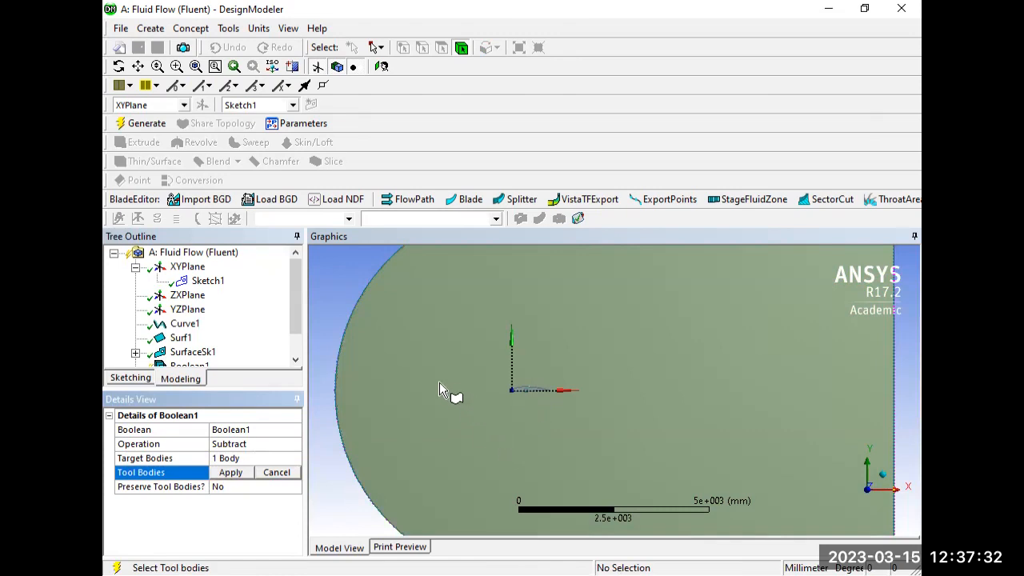
{"action": "scroll", "coordinate": [792, 452], "scroll_direction": "down", "scroll_amount": 4}
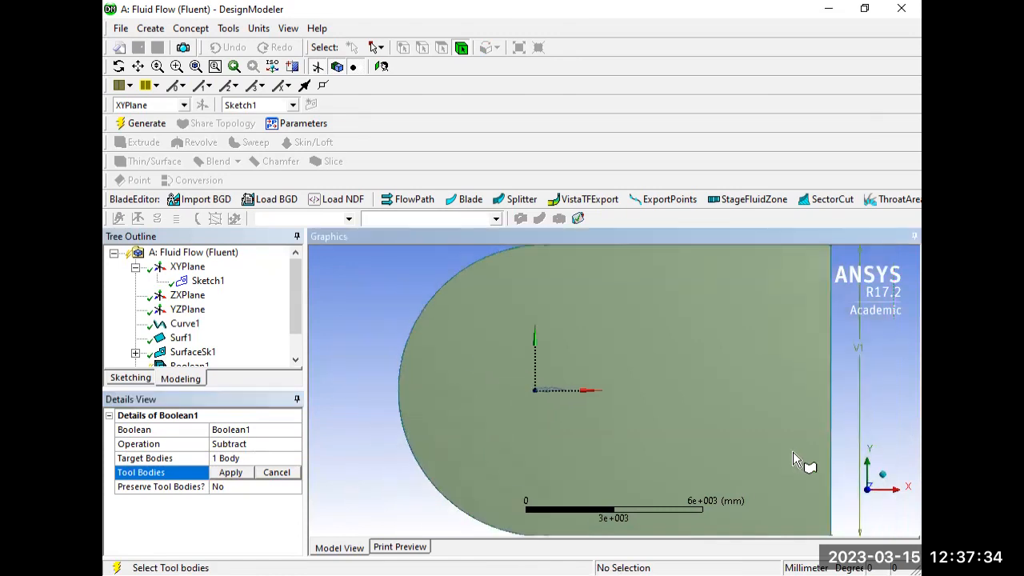
{"action": "scroll", "coordinate": [792, 452], "scroll_direction": "up", "scroll_amount": 1}
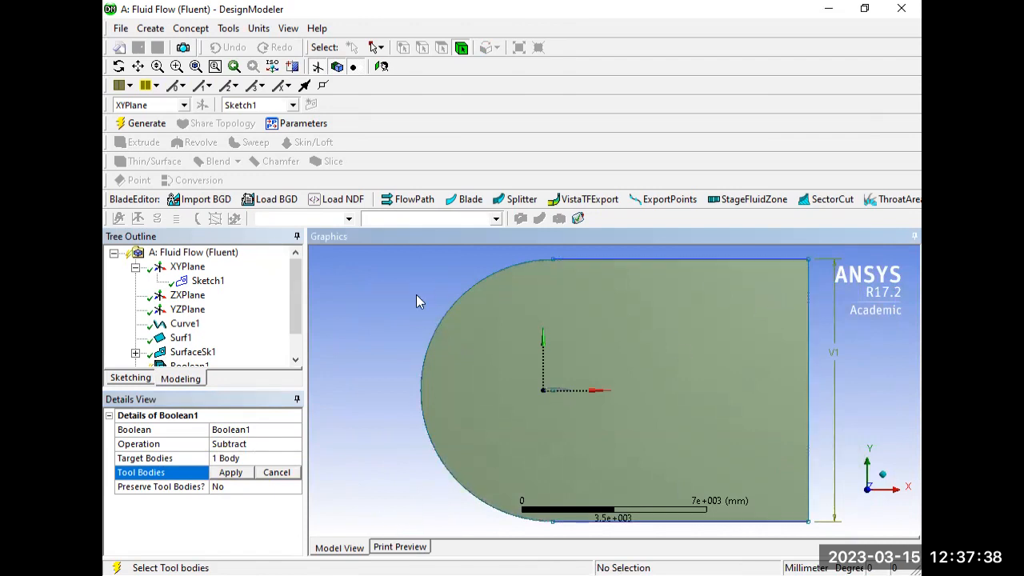
{"action": "scroll", "coordinate": [294, 320], "scroll_direction": "down", "scroll_amount": 1}
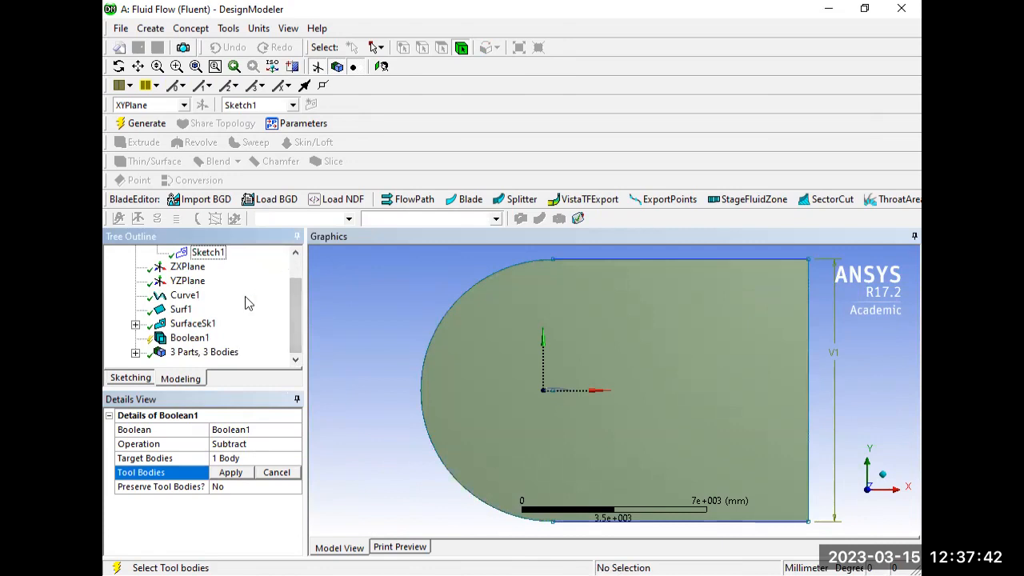
{"action": "left_click", "coordinate": [135, 352]}
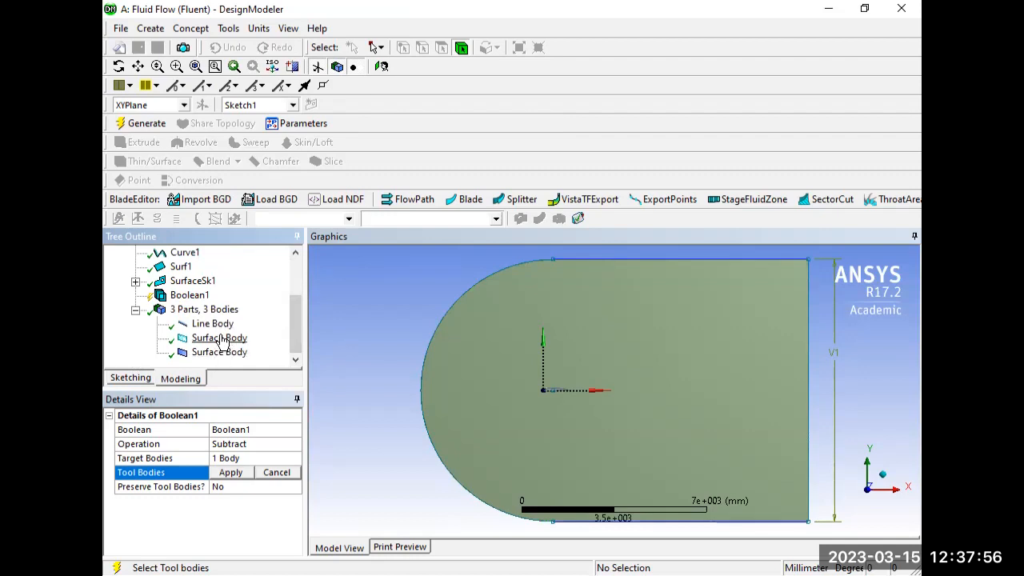
{"action": "left_click", "coordinate": [220, 342]}
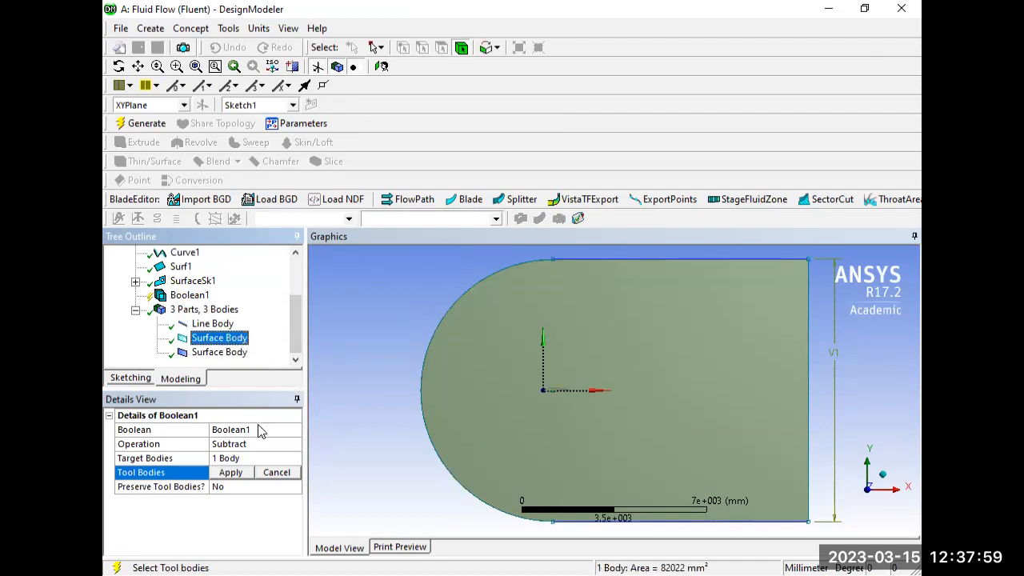
{"action": "left_click", "coordinate": [231, 472]}
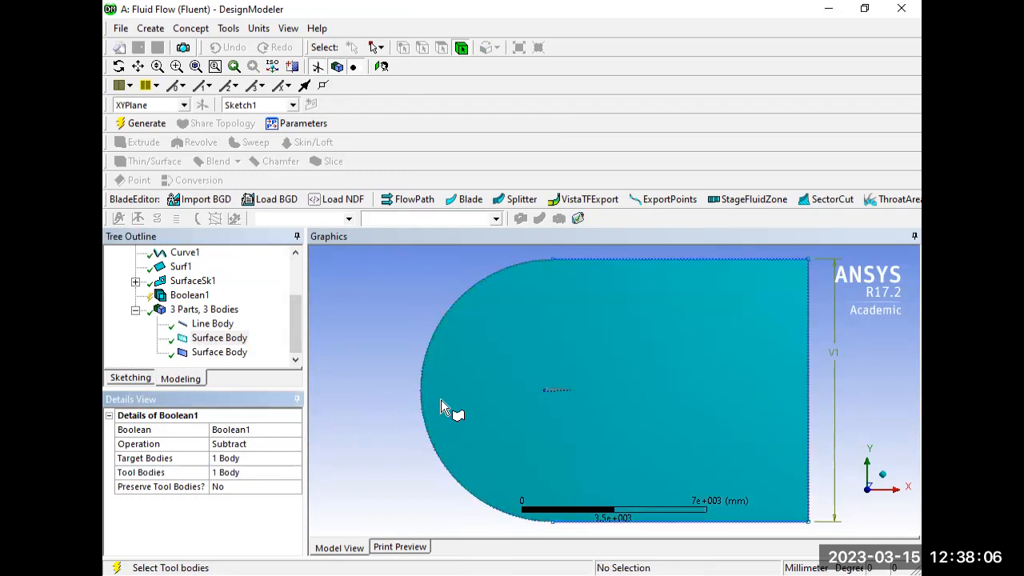
{"action": "left_click", "coordinate": [146, 126]}
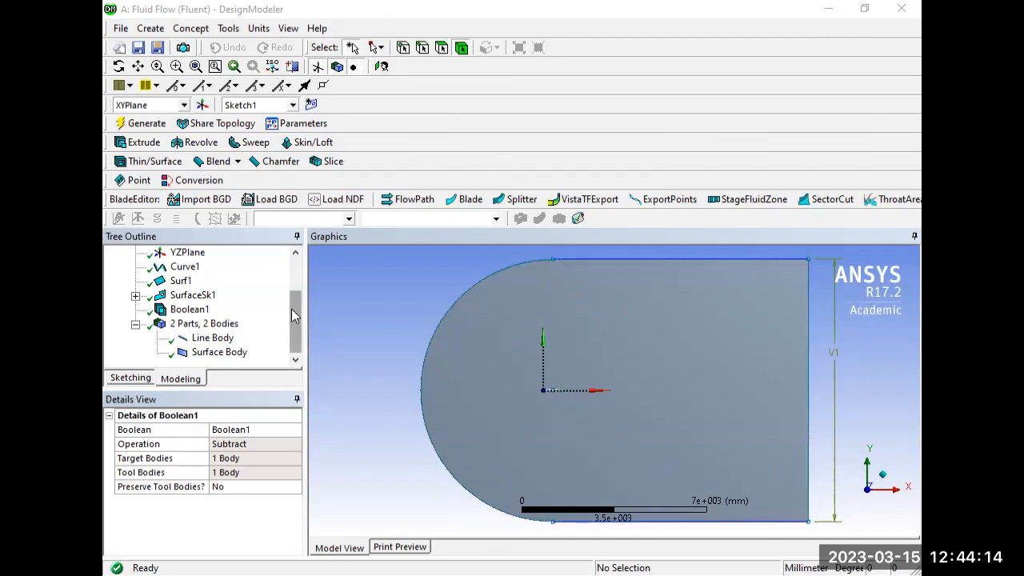
Step: Add a new sketch on the XYPlane and make it the active sketch
{"action": "left_click_drag", "start_coordinate": [295, 303], "coordinate": [295, 266]}
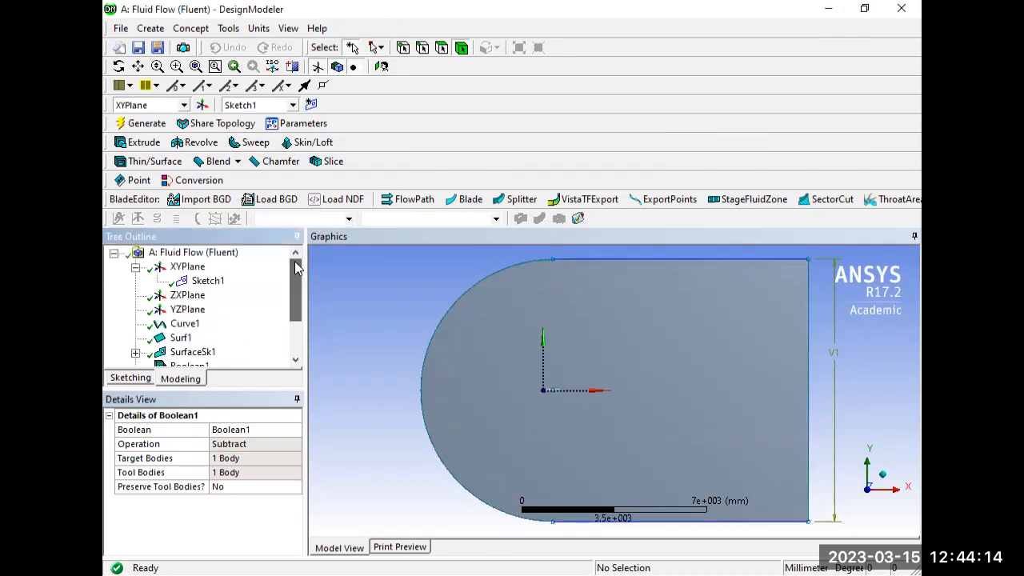
{"action": "left_click", "coordinate": [191, 270]}
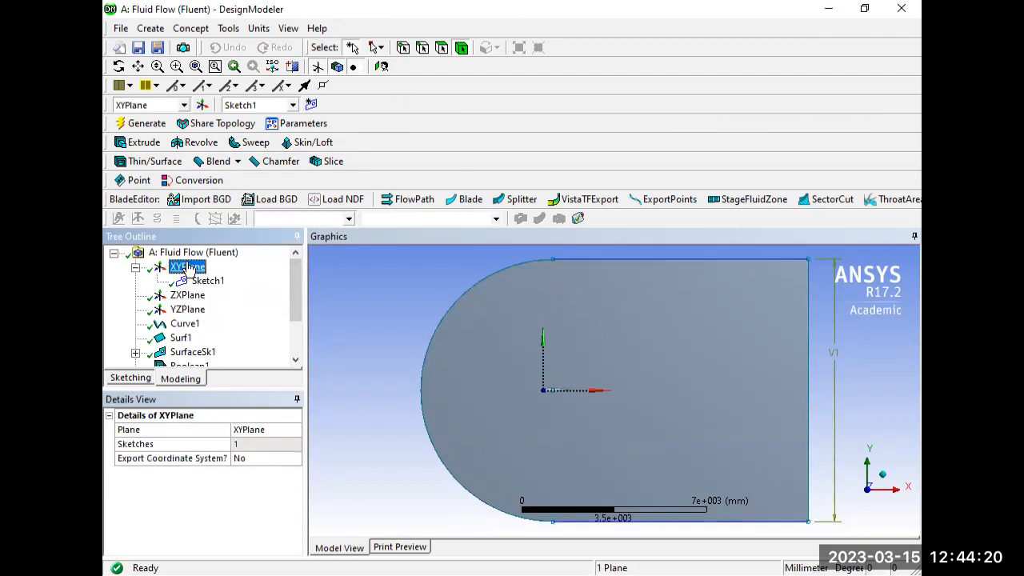
{"action": "left_click", "coordinate": [312, 105]}
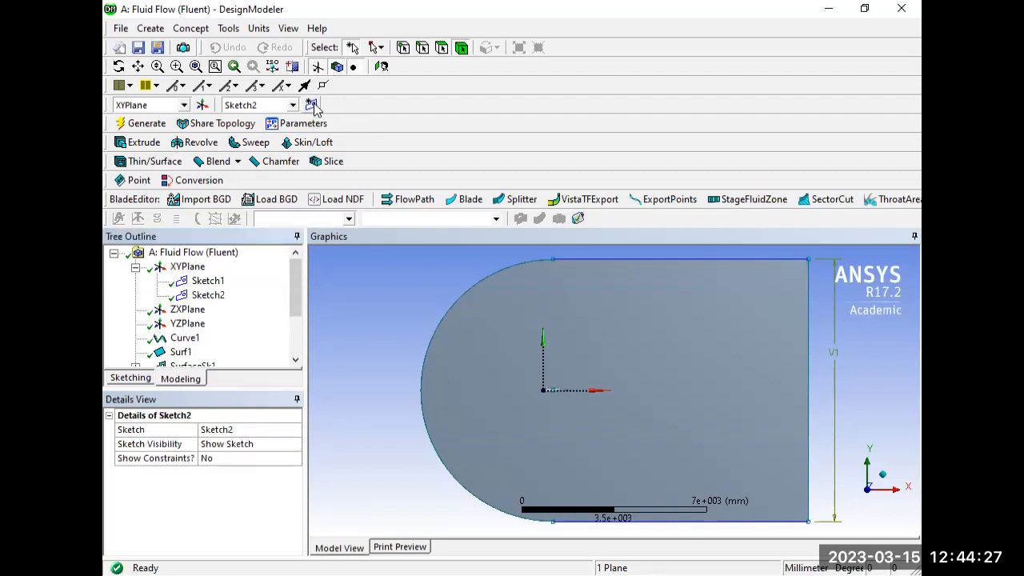
{"action": "left_click", "coordinate": [217, 298]}
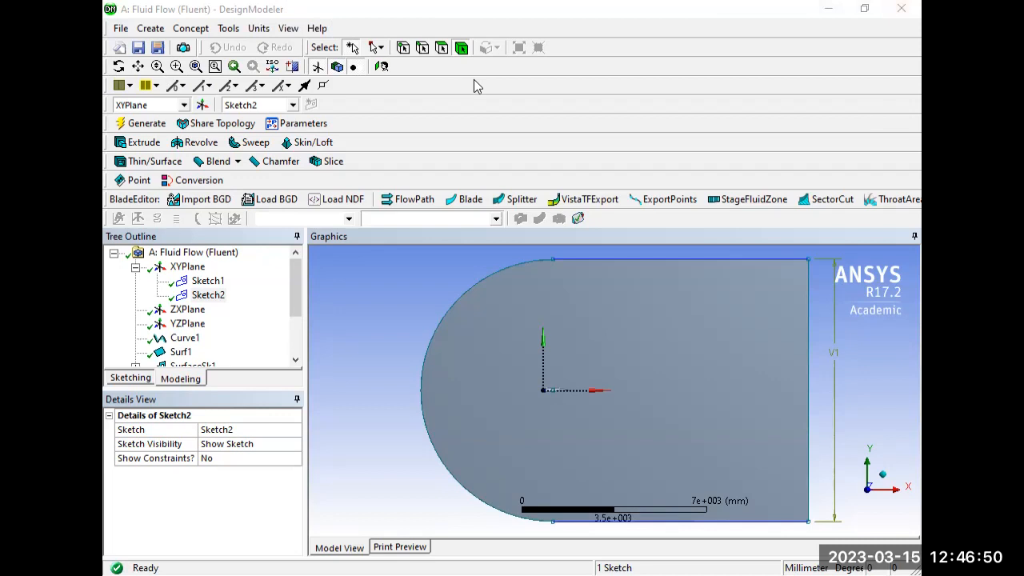
{"action": "left_click", "coordinate": [205, 295]}
Step: Draw a vertical line in Sketch2 upward from the domain arc's center point inside the airfoil
{"action": "left_click", "coordinate": [129, 377]}
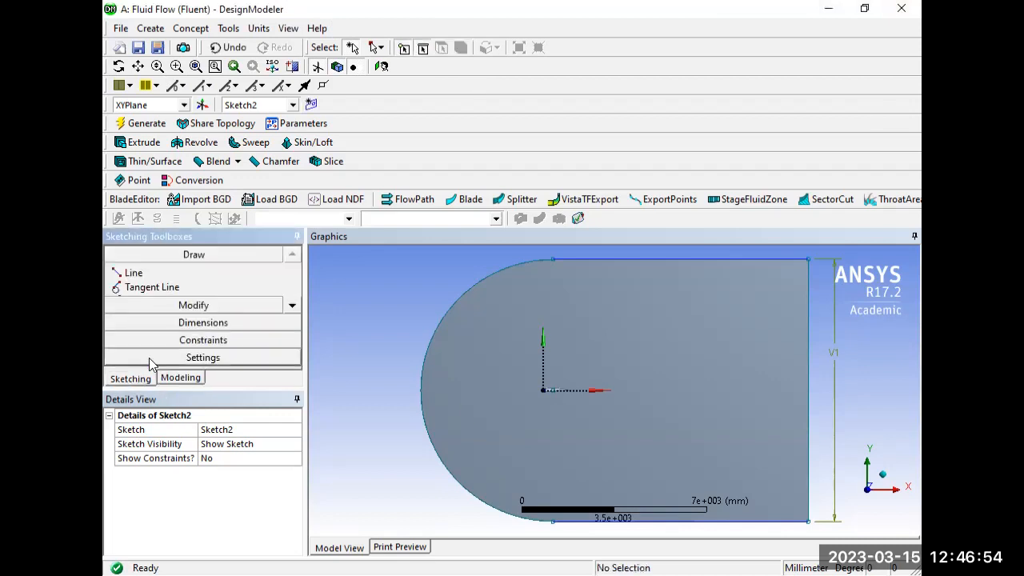
{"action": "left_click", "coordinate": [168, 272]}
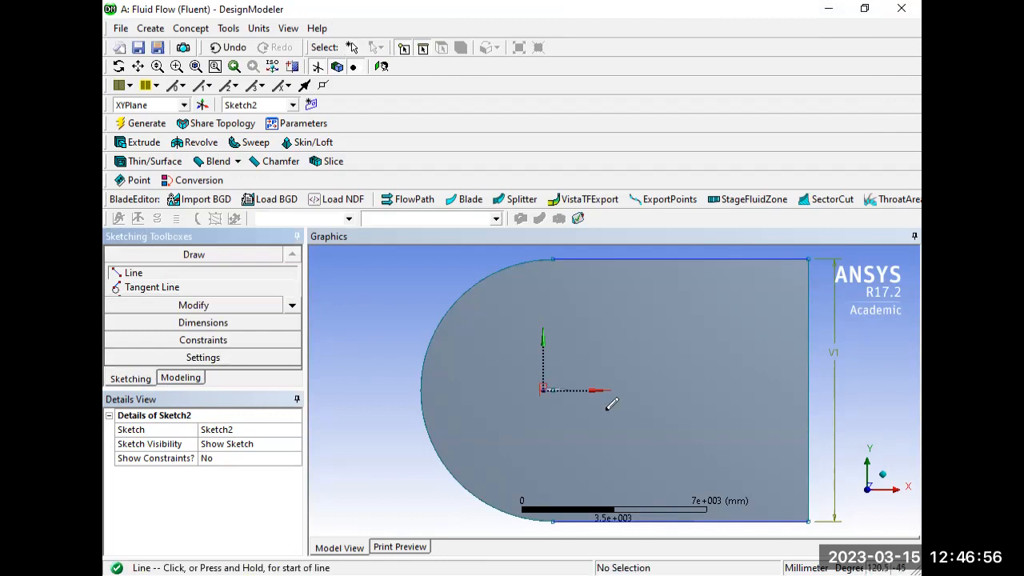
{"action": "key", "text": "Escape"}
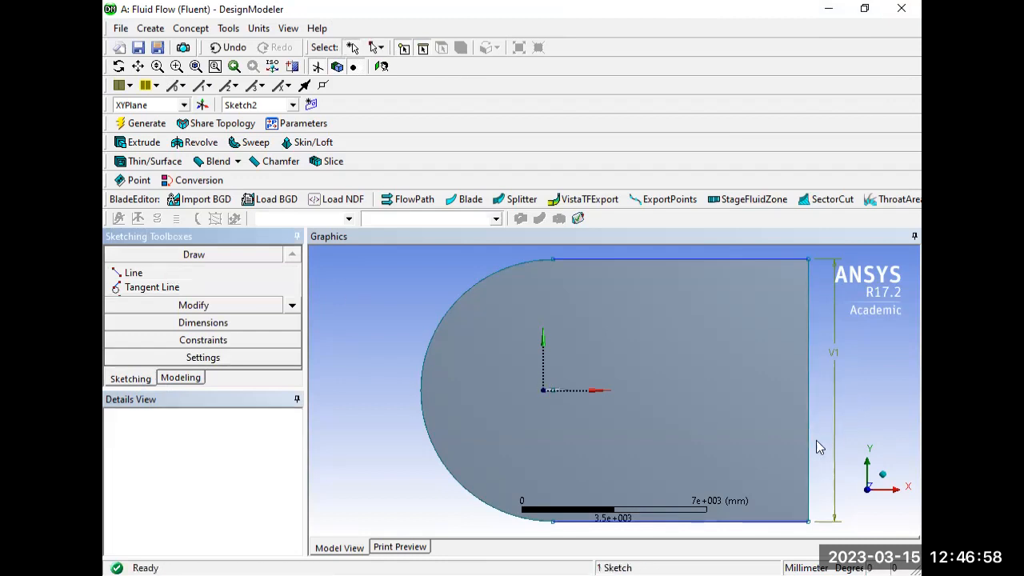
{"action": "left_click", "coordinate": [852, 424]}
{"action": "scroll", "coordinate": [749, 444], "scroll_direction": "up", "scroll_amount": 3}
{"action": "scroll", "coordinate": [496, 394], "scroll_direction": "up", "scroll_amount": 1}
{"action": "middle_click_drag", "start_coordinate": [523, 405], "coordinate": [765, 485]}
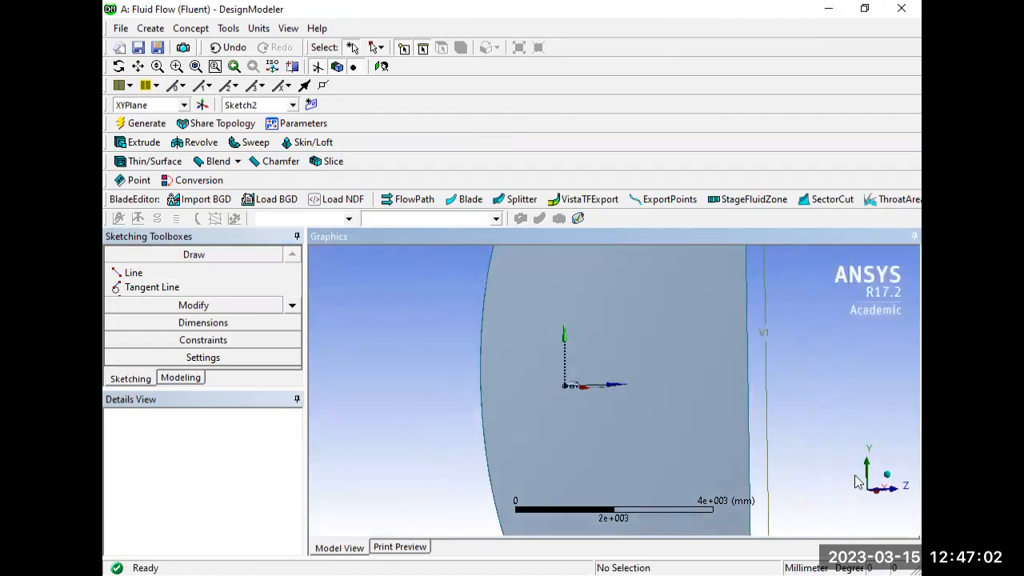
{"action": "left_click", "coordinate": [893, 493]}
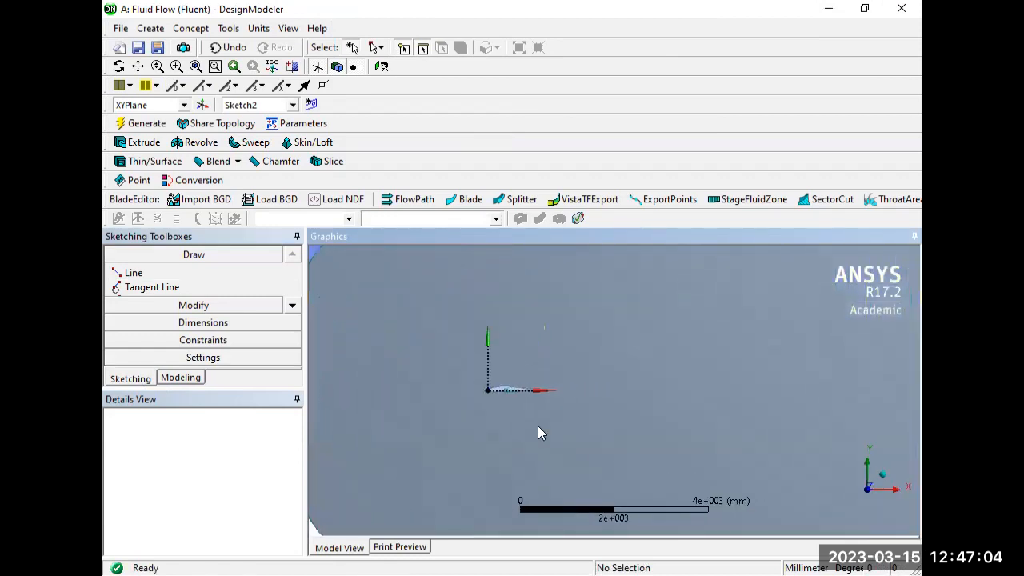
{"action": "scroll", "coordinate": [536, 429], "scroll_direction": "up", "scroll_amount": 2}
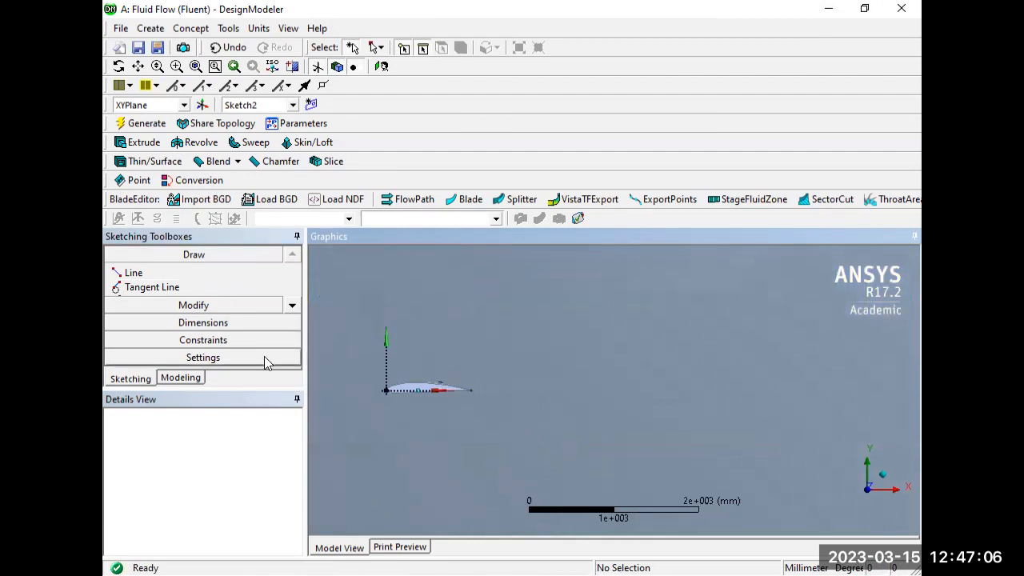
{"action": "left_click", "coordinate": [128, 273]}
{"action": "left_click", "coordinate": [418, 387]}
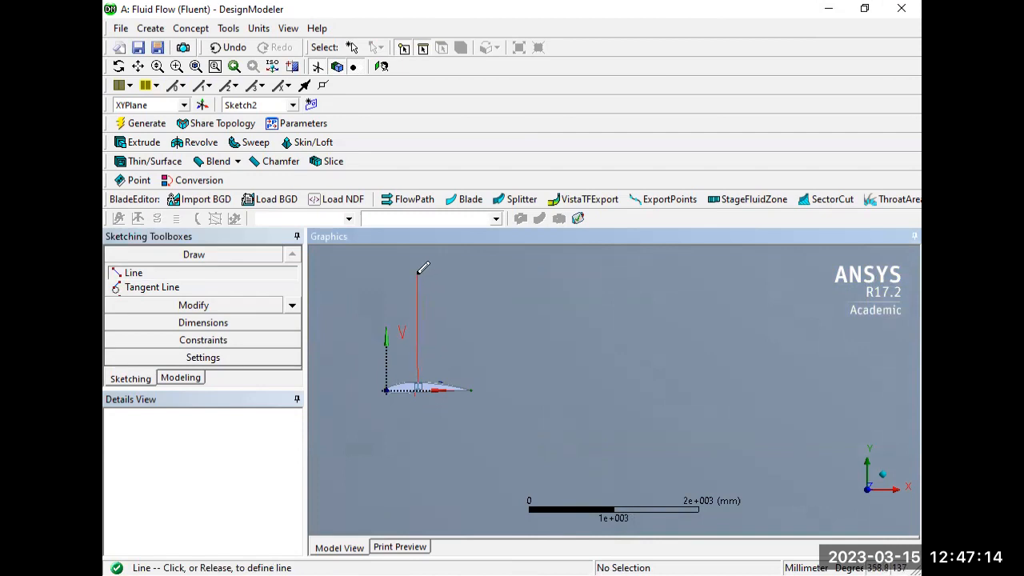
{"action": "left_click", "coordinate": [418, 274]}
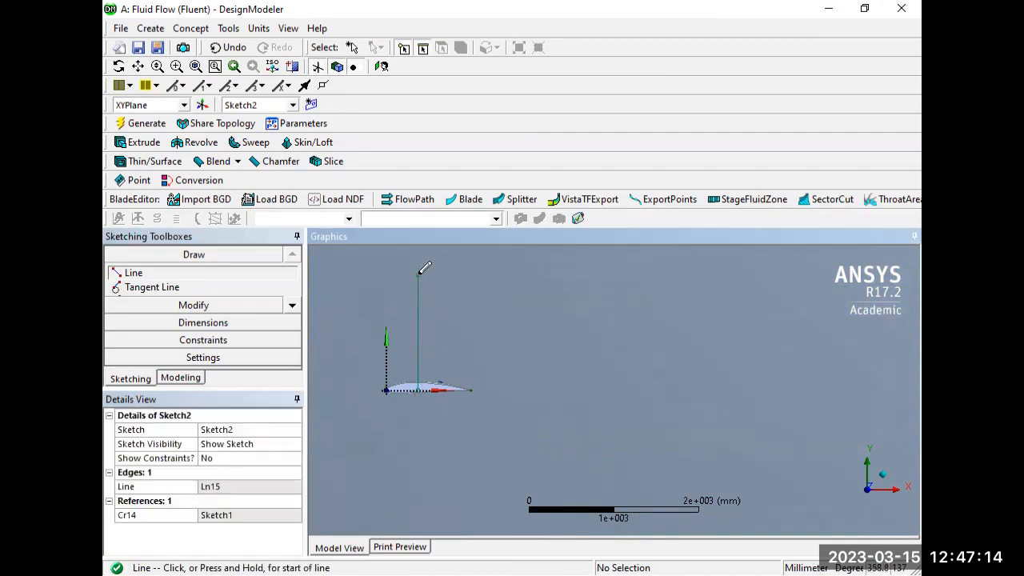
Step: Draw a second vertical line downward from the arc's center point inside the airfoil
{"action": "left_click", "coordinate": [128, 273]}
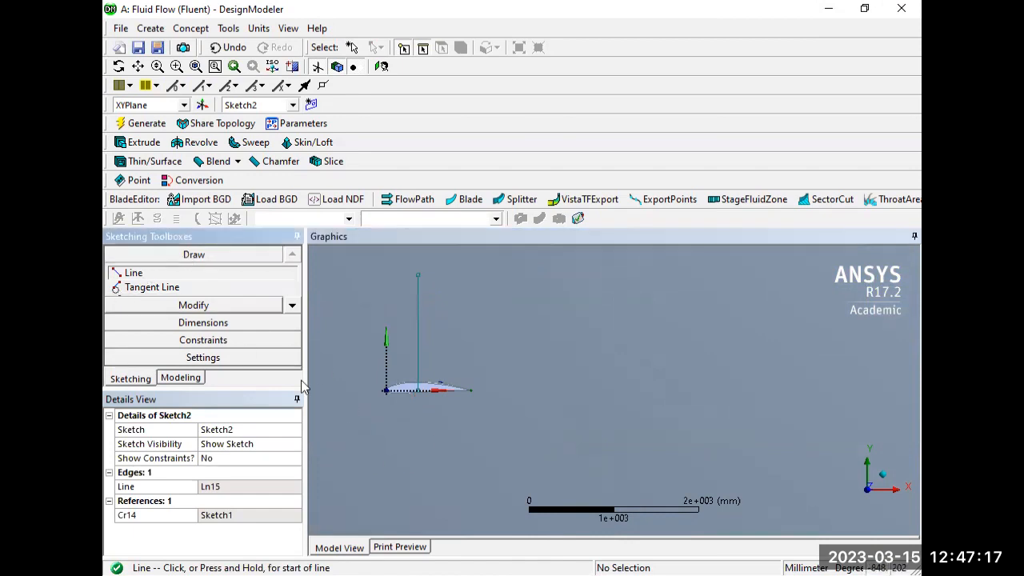
{"action": "left_click", "coordinate": [416, 390]}
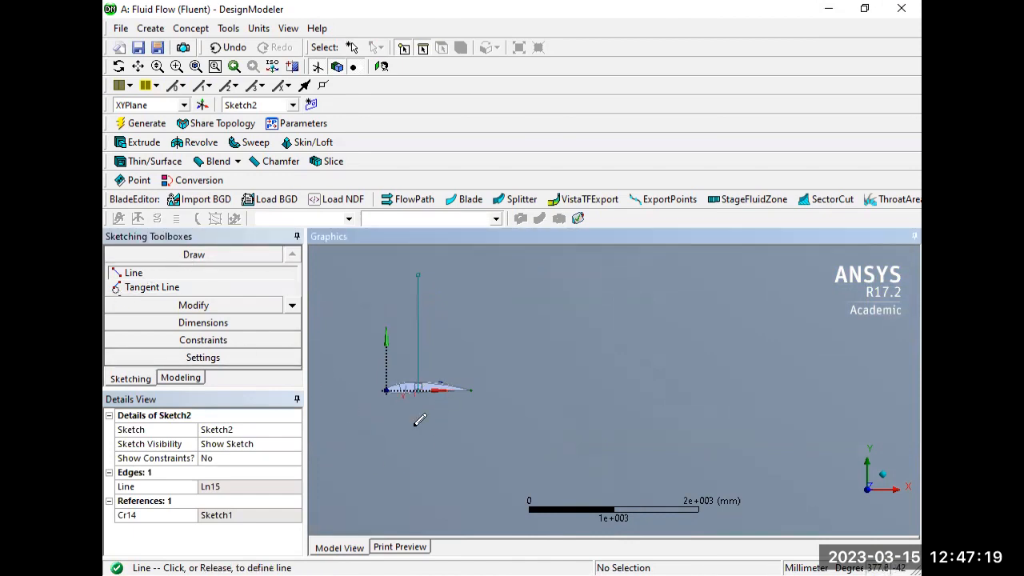
{"action": "left_click", "coordinate": [417, 502]}
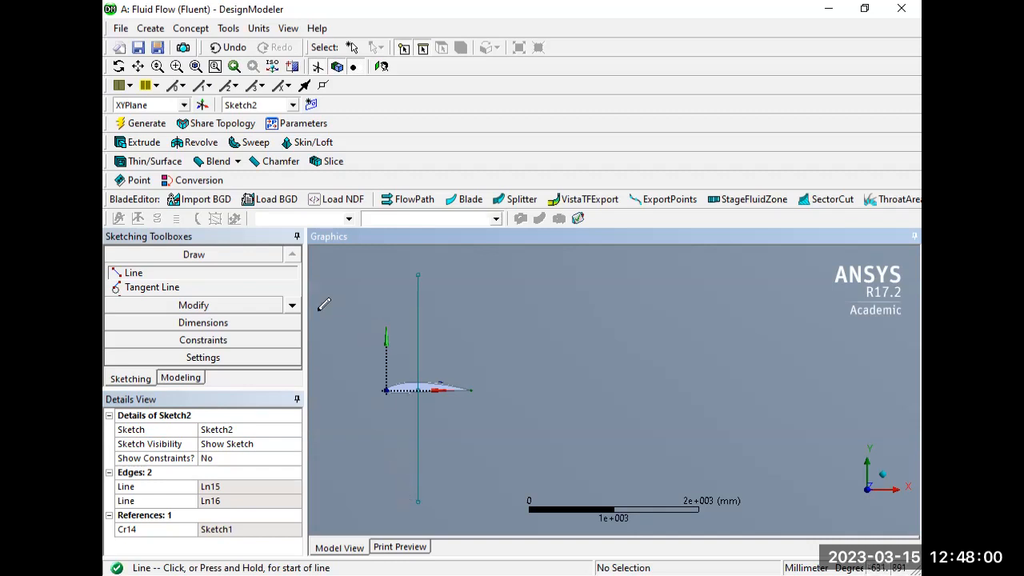
Step: Draw a vertical line upward from the airfoil's trailing edge
{"action": "left_click", "coordinate": [120, 272]}
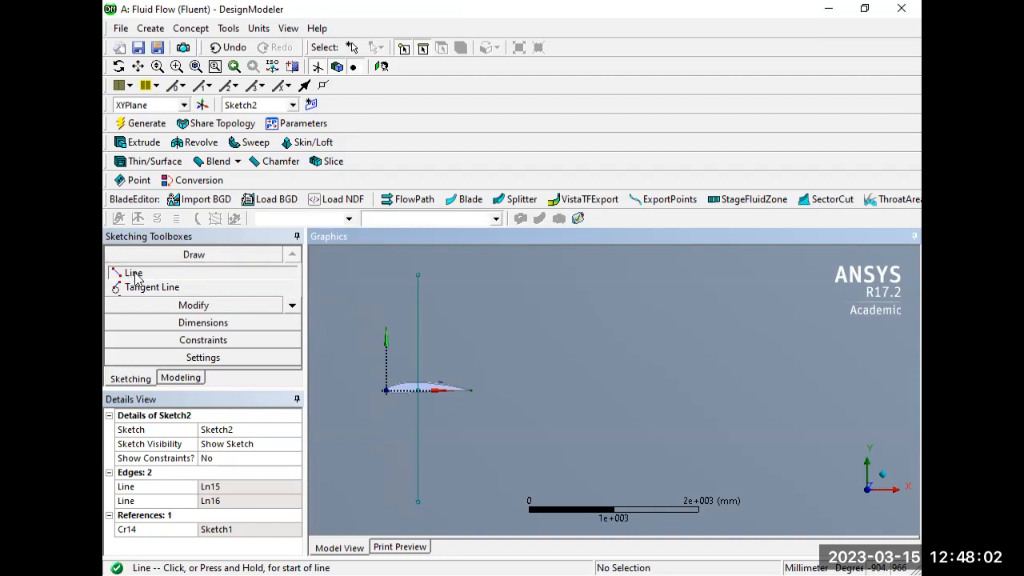
{"action": "left_click", "coordinate": [470, 390]}
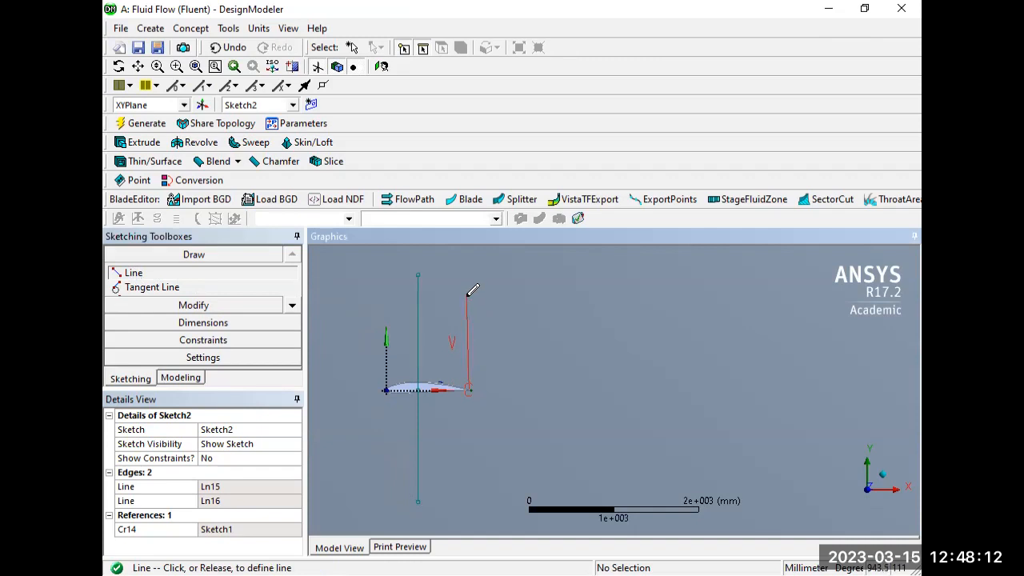
{"action": "left_click", "coordinate": [469, 292]}
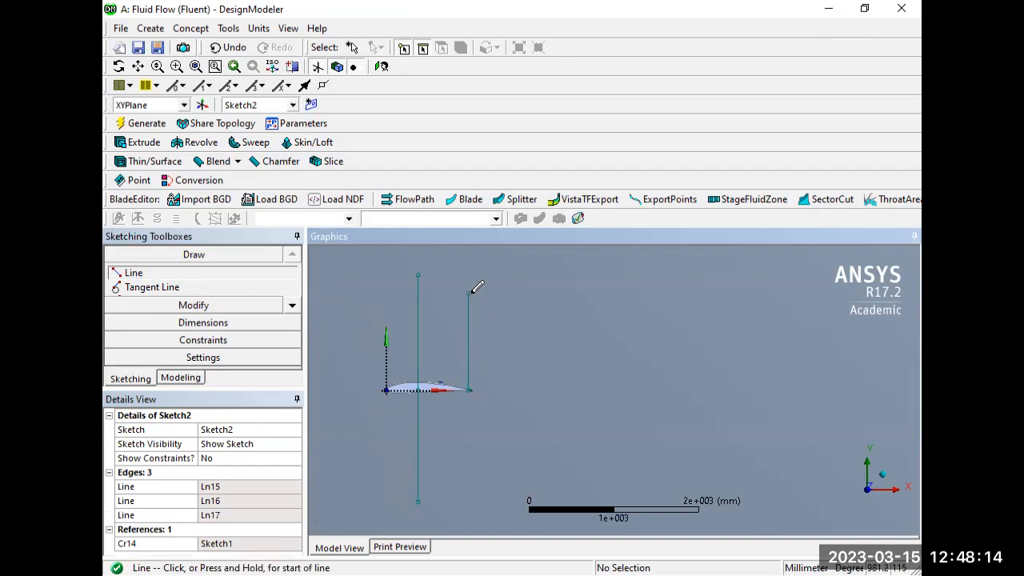
Step: Try to draw a line downward from the trailing edge and delete that slanted line
{"action": "left_click", "coordinate": [468, 389]}
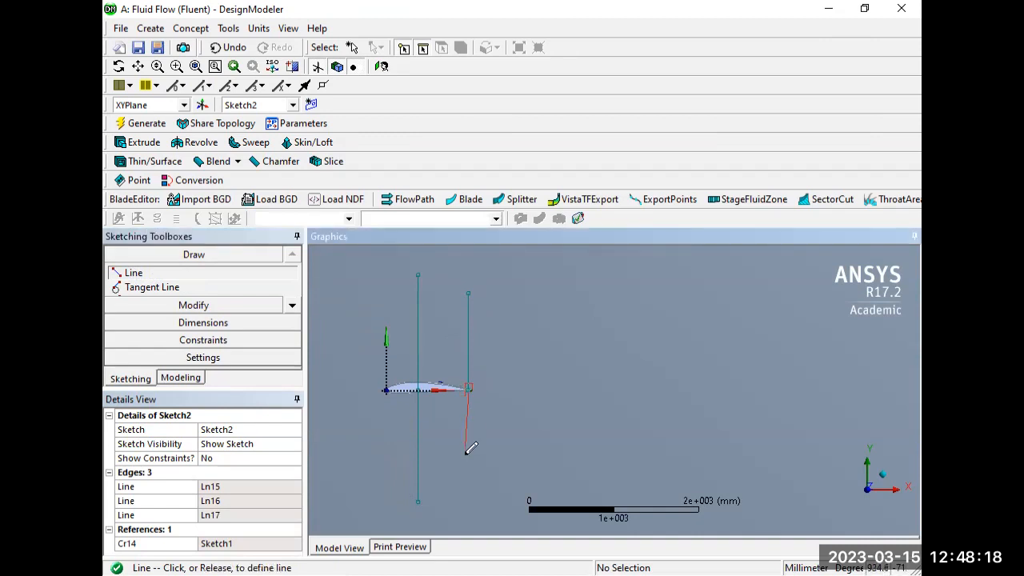
{"action": "left_click", "coordinate": [466, 471]}
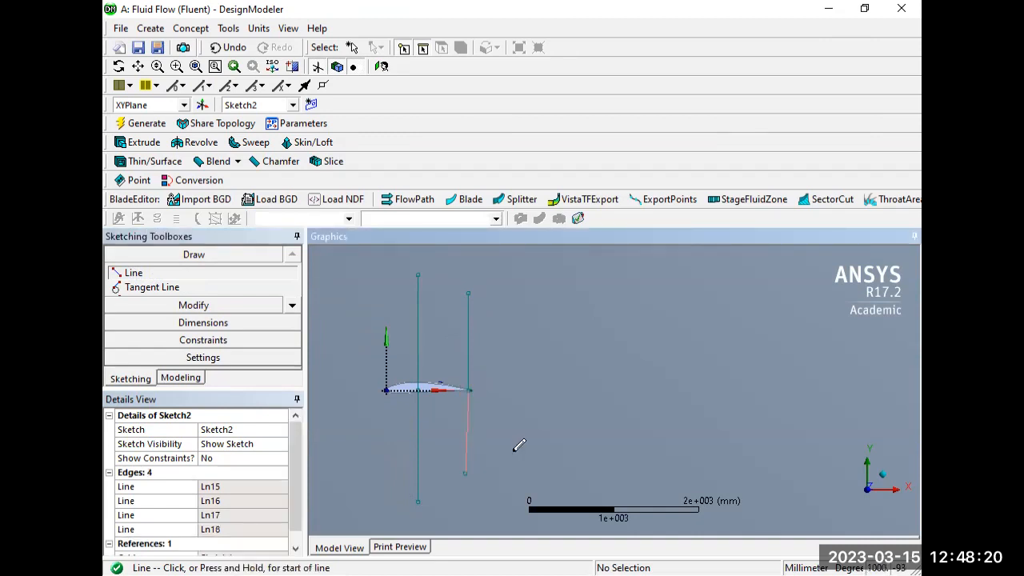
{"action": "left_click", "coordinate": [470, 425]}
{"action": "key", "text": "Delete"}
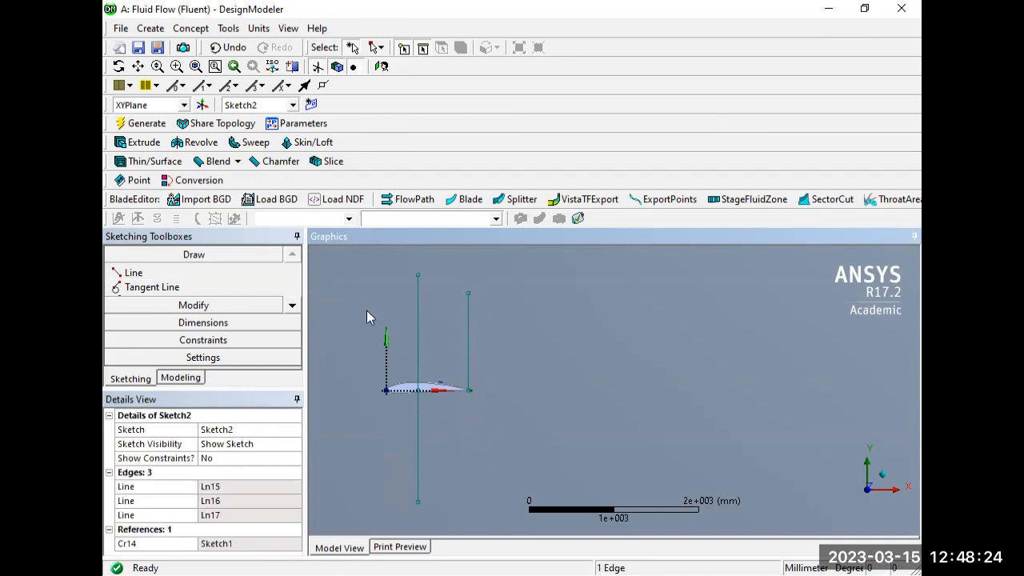
Step: Draw a vertical line downward from the airfoil's trailing edge point
{"action": "scroll", "coordinate": [518, 375], "scroll_direction": "up", "scroll_amount": 2}
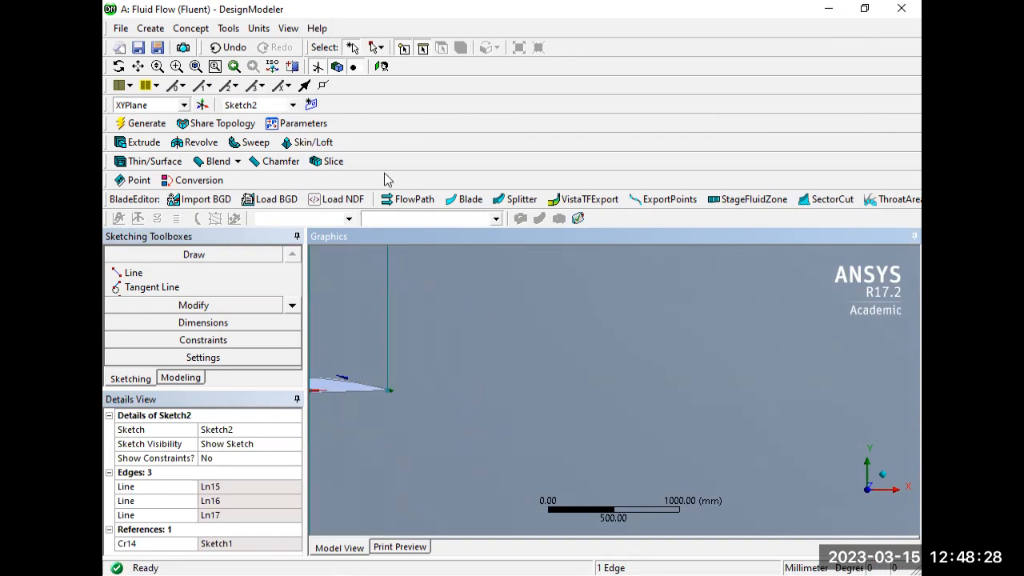
{"action": "left_click", "coordinate": [138, 67]}
{"action": "left_click_drag", "start_coordinate": [443, 341], "coordinate": [663, 335]}
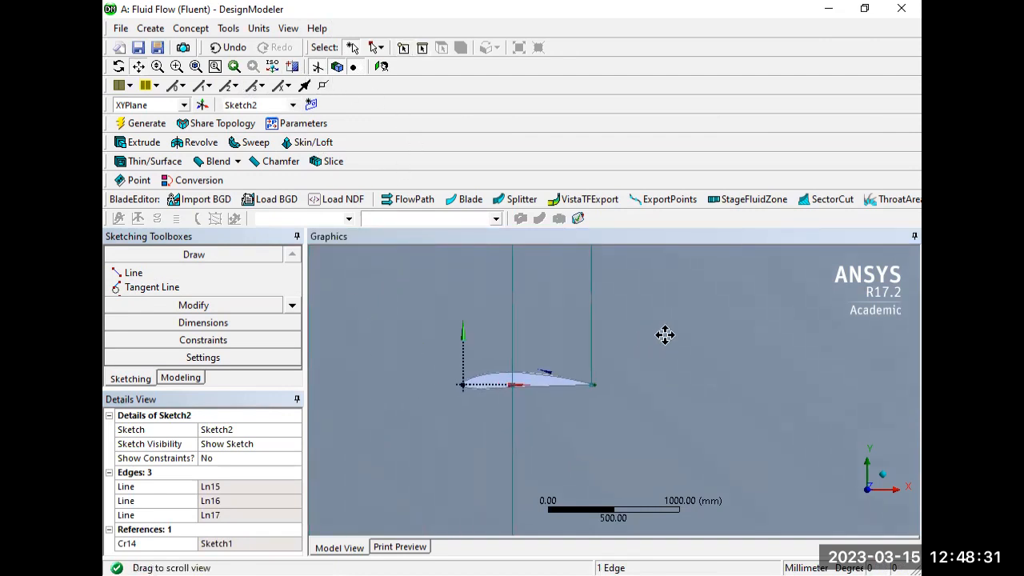
{"action": "left_click", "coordinate": [124, 273]}
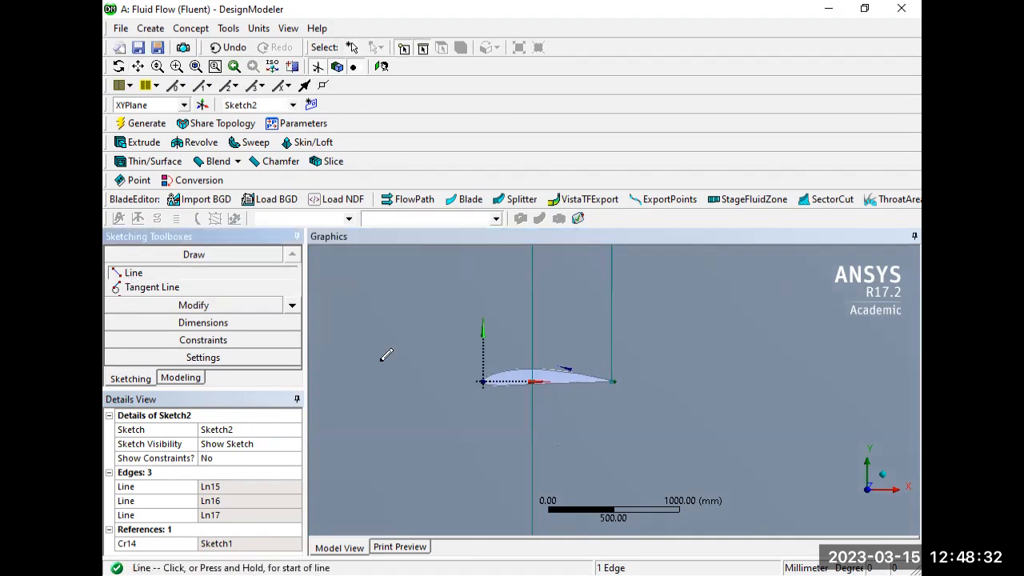
{"action": "left_click", "coordinate": [613, 380]}
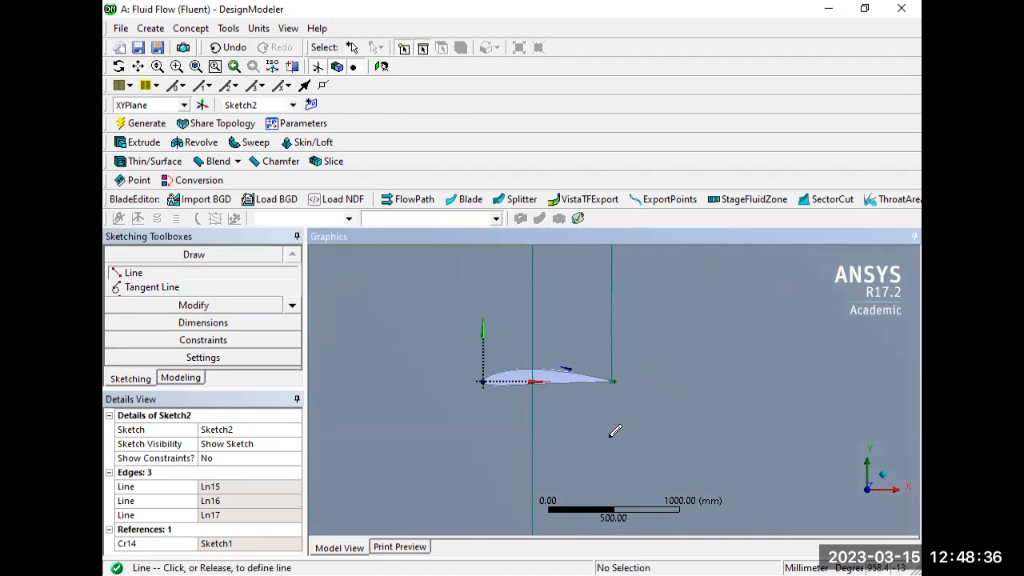
{"action": "left_click", "coordinate": [612, 493]}
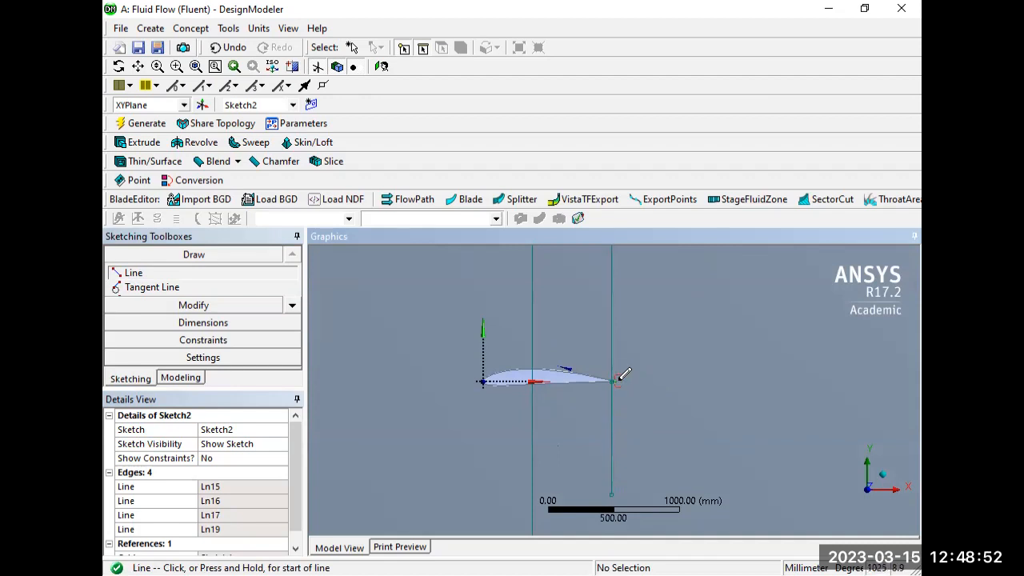
Step: Dimension the horizontal distance from the Y axis to the trailing-edge vertical line and set it to 1000 mm
{"action": "left_click", "coordinate": [197, 321]}
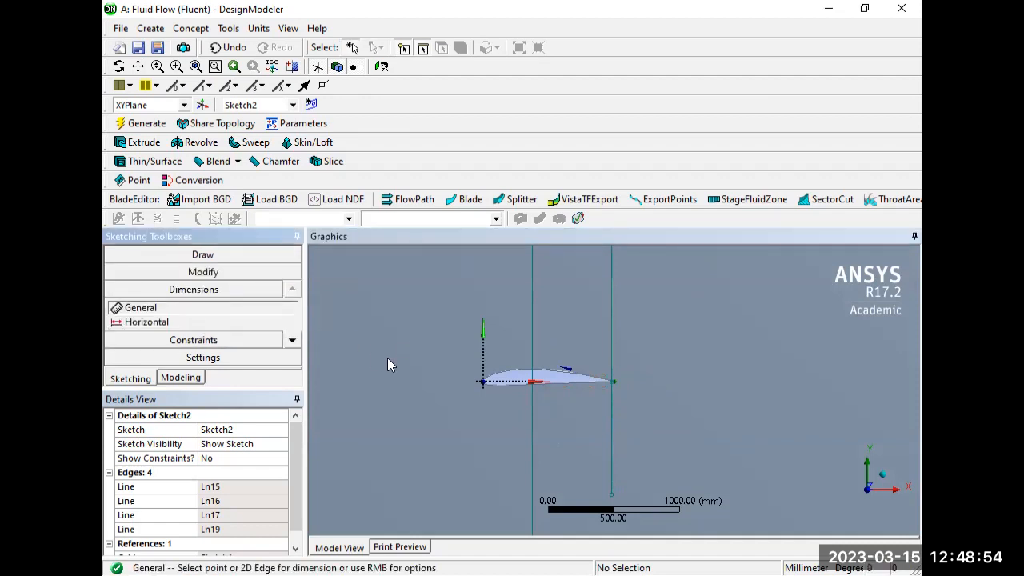
{"action": "left_click", "coordinate": [502, 383]}
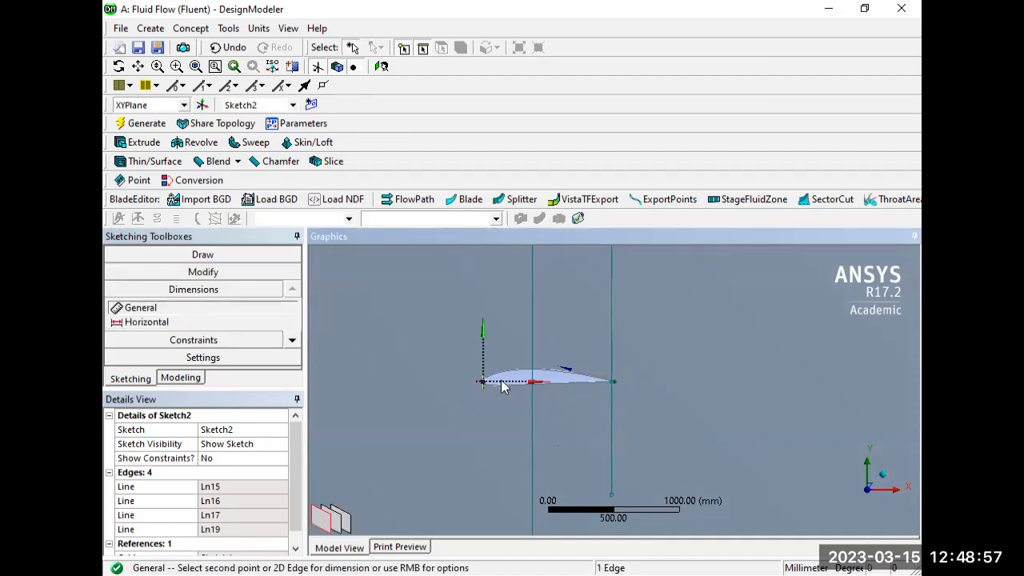
{"action": "left_click", "coordinate": [613, 385]}
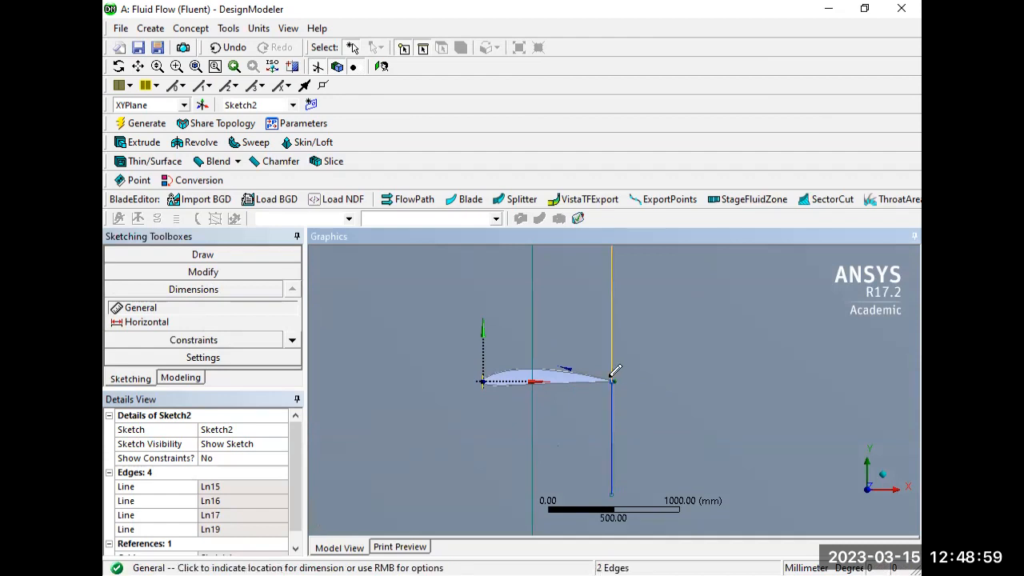
{"action": "left_click", "coordinate": [618, 299]}
{"action": "left_click", "coordinate": [239, 486]}
{"action": "type", "text": "1000"}
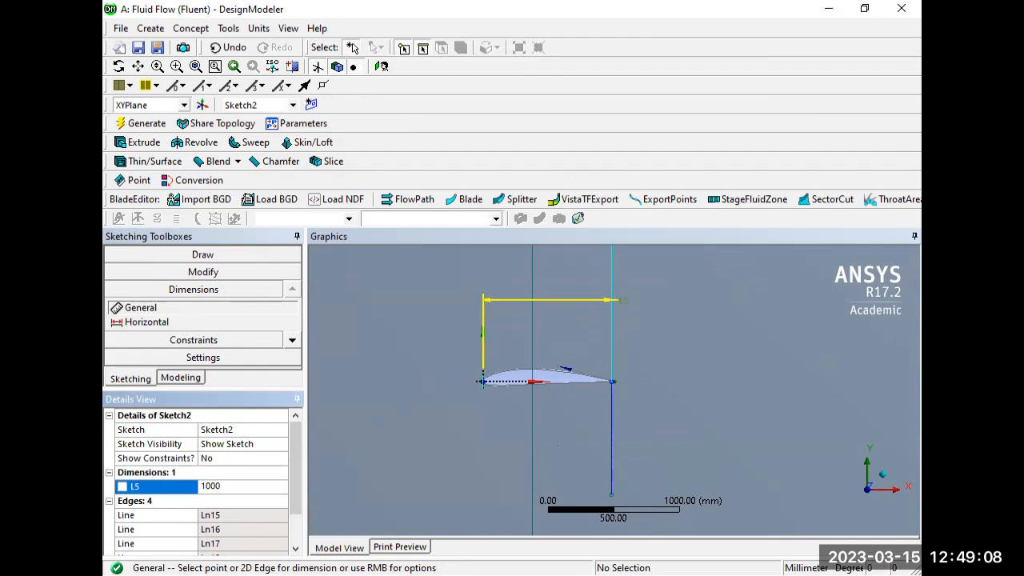
{"action": "key", "text": "Return"}
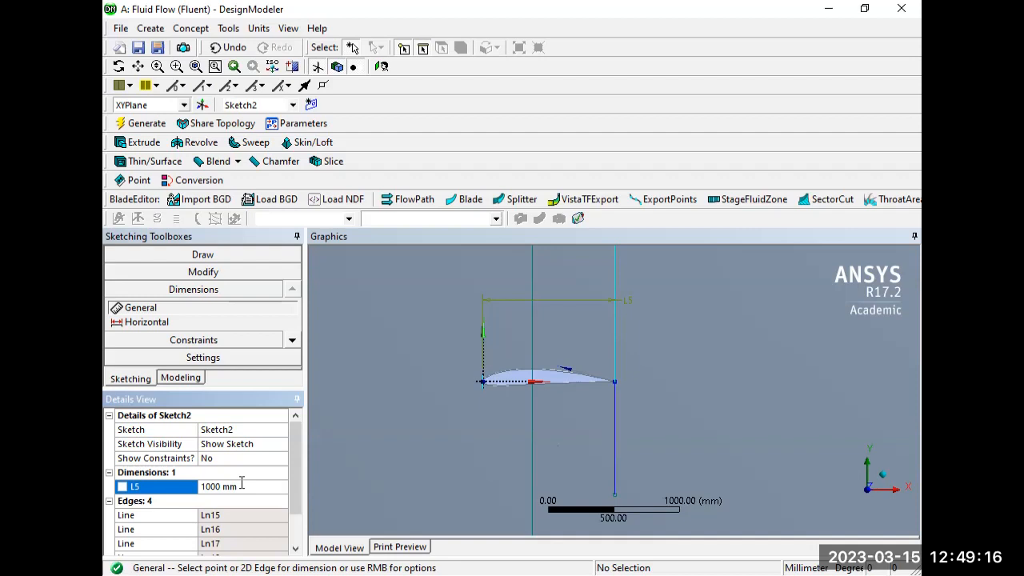
{"action": "key", "text": "Escape"}
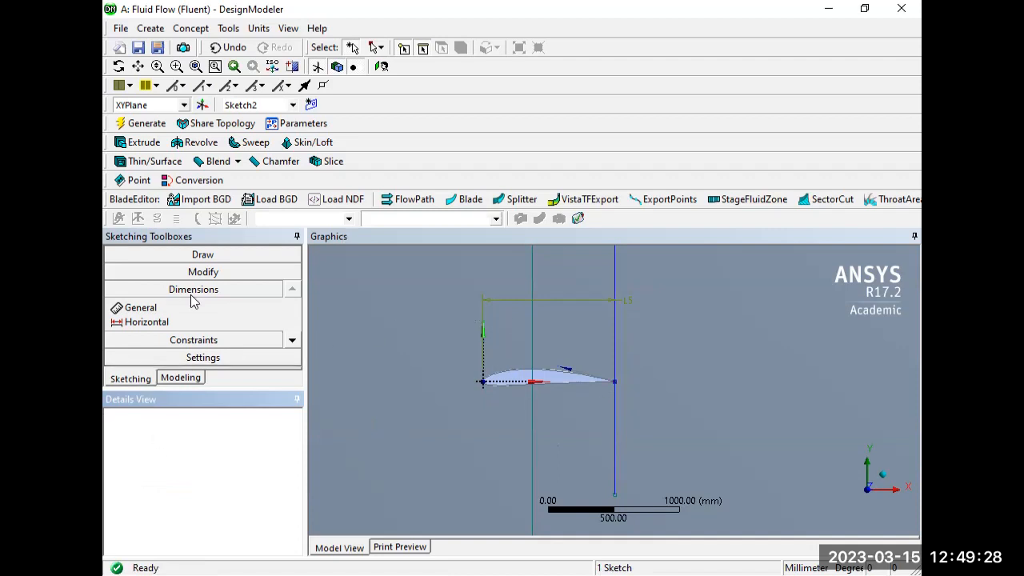
{"action": "left_click", "coordinate": [186, 380]}
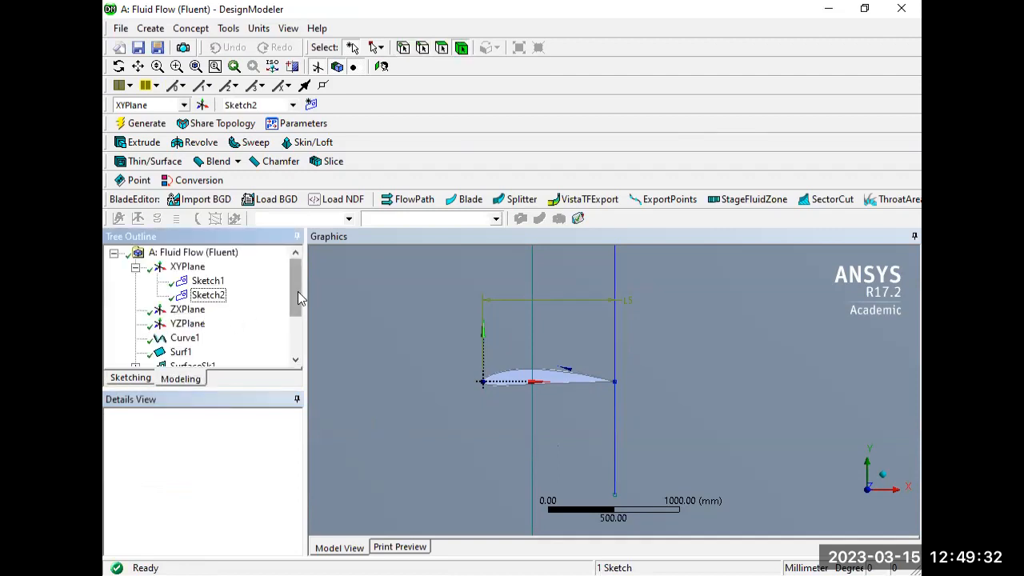
{"action": "scroll", "coordinate": [297, 292], "scroll_direction": "down", "scroll_amount": 1}
{"action": "left_click", "coordinate": [556, 307]}
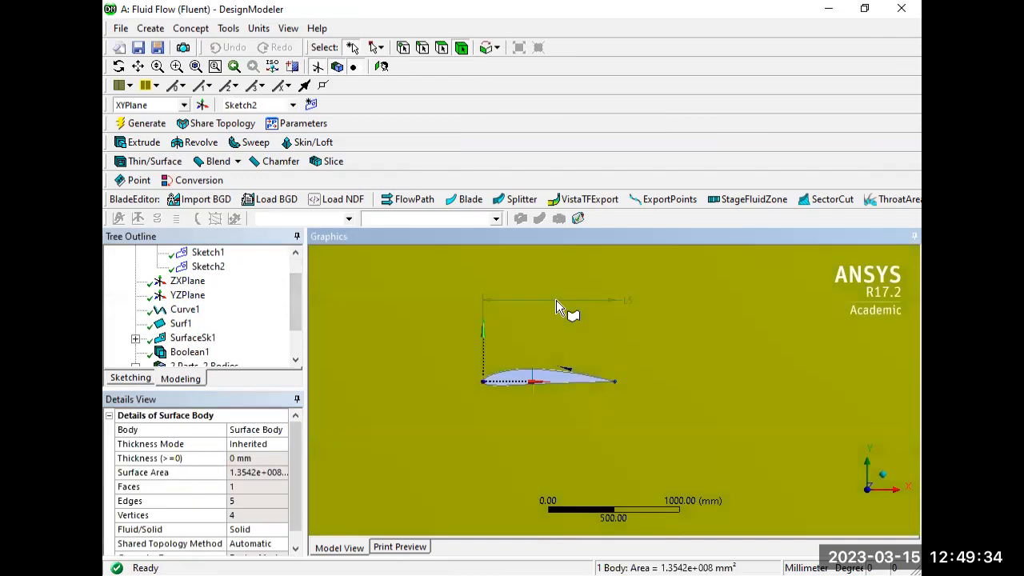
{"action": "left_click", "coordinate": [558, 300]}
{"action": "left_click", "coordinate": [558, 301]}
{"action": "left_click", "coordinate": [444, 331]}
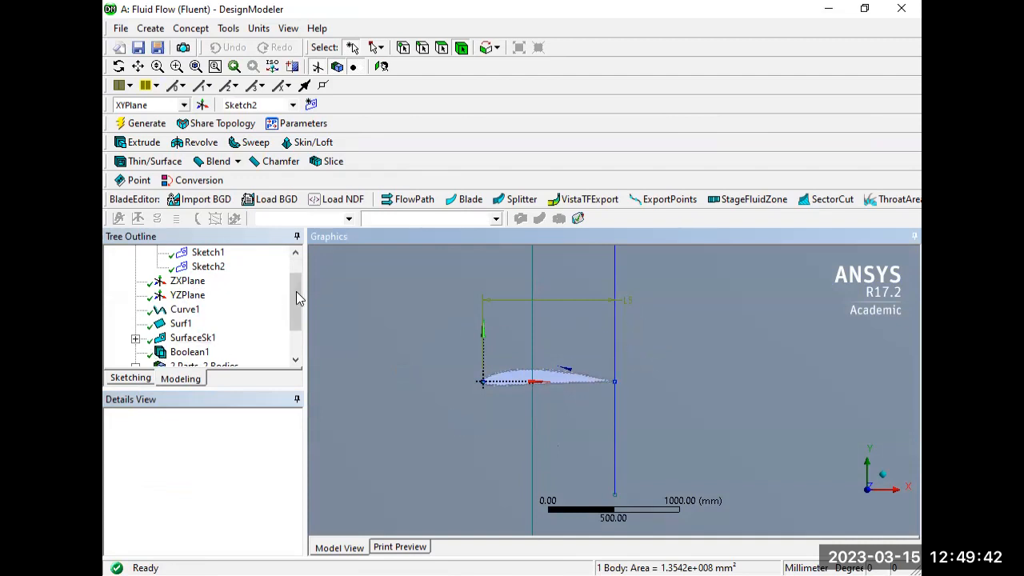
Step: Delete the horizontal dimension between the Y axis and the trailing-edge vertical line from Sketch2
{"action": "left_click_drag", "start_coordinate": [295, 291], "coordinate": [288, 360]}
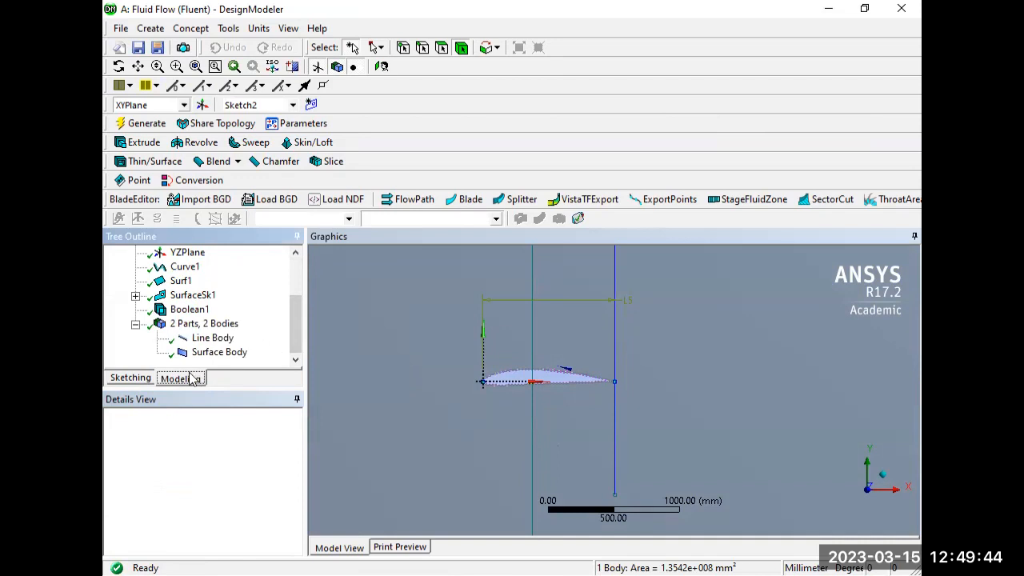
{"action": "left_click", "coordinate": [138, 381]}
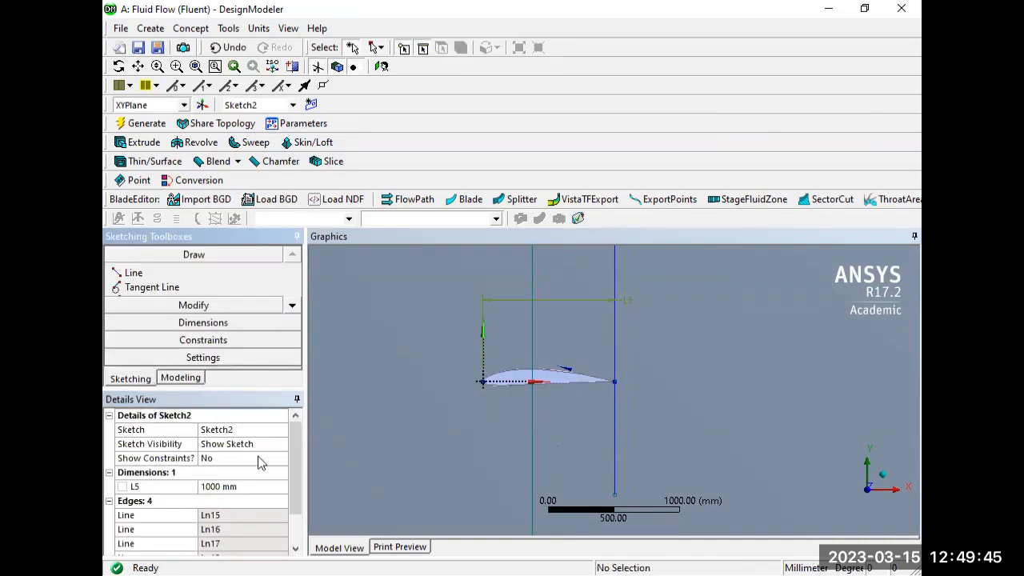
{"action": "left_click", "coordinate": [155, 488]}
{"action": "right_click", "coordinate": [155, 487]}
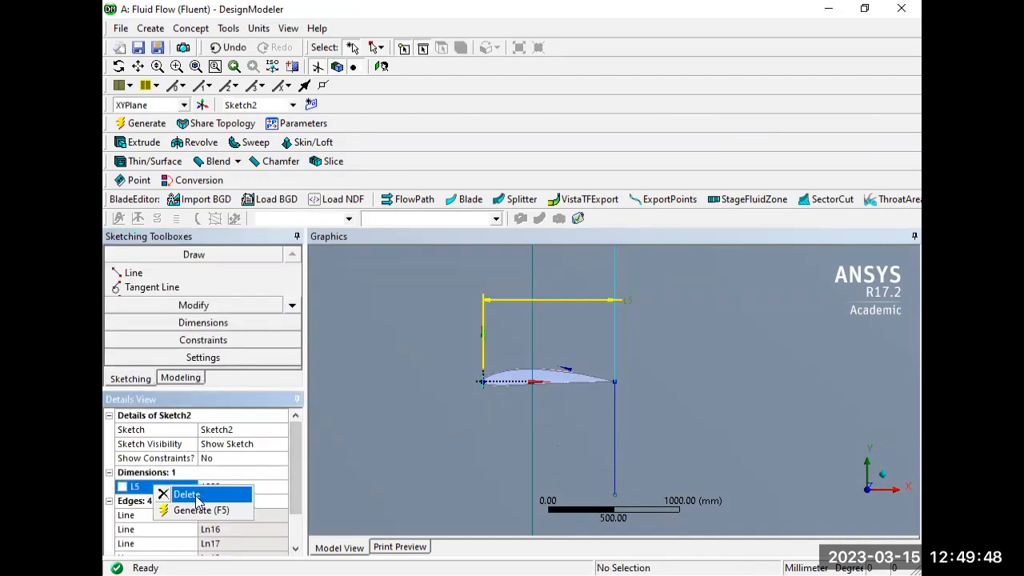
{"action": "left_click", "coordinate": [192, 494]}
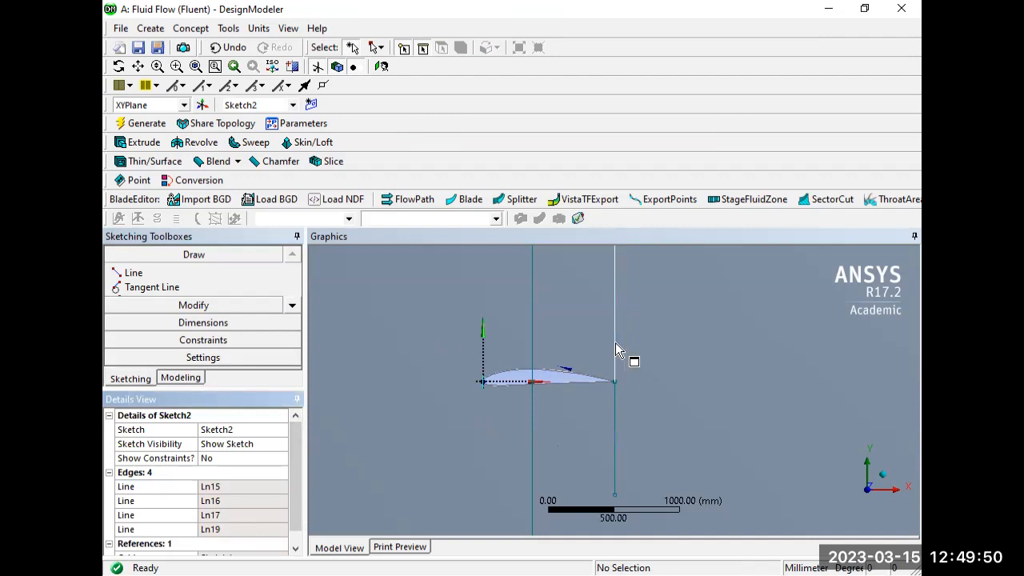
{"action": "left_click", "coordinate": [196, 322]}
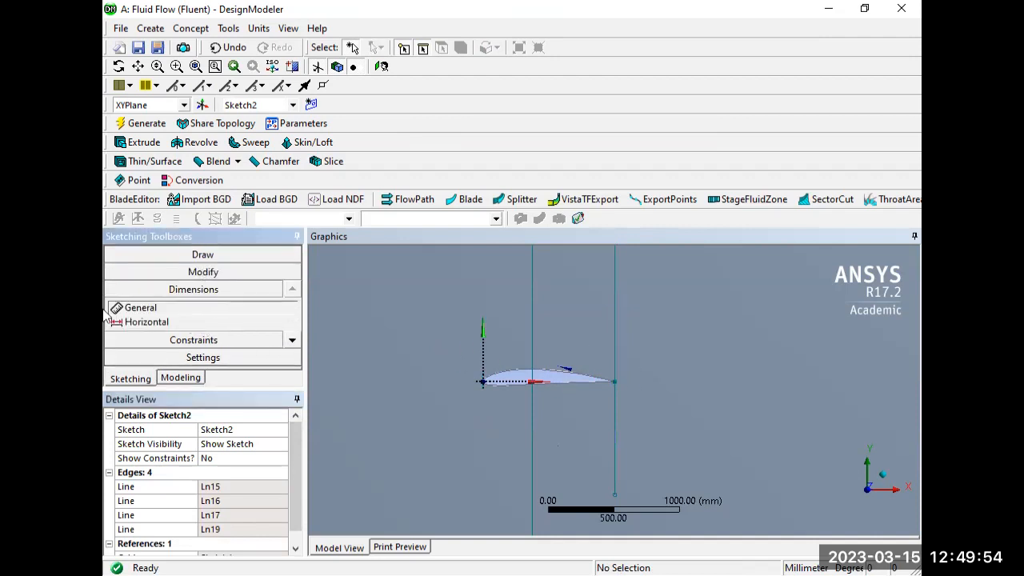
{"action": "left_click", "coordinate": [482, 384]}
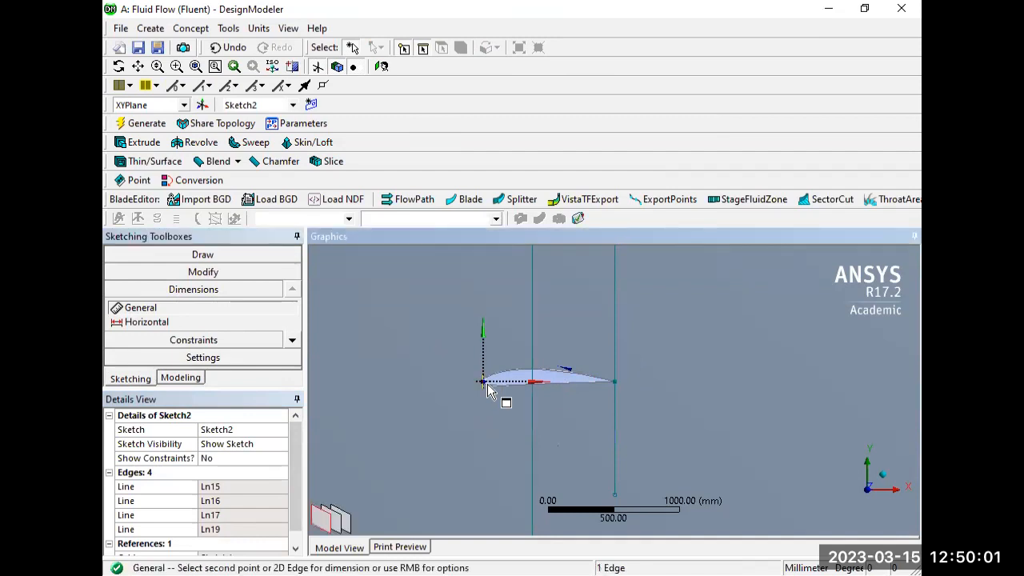
{"action": "left_click", "coordinate": [615, 360]}
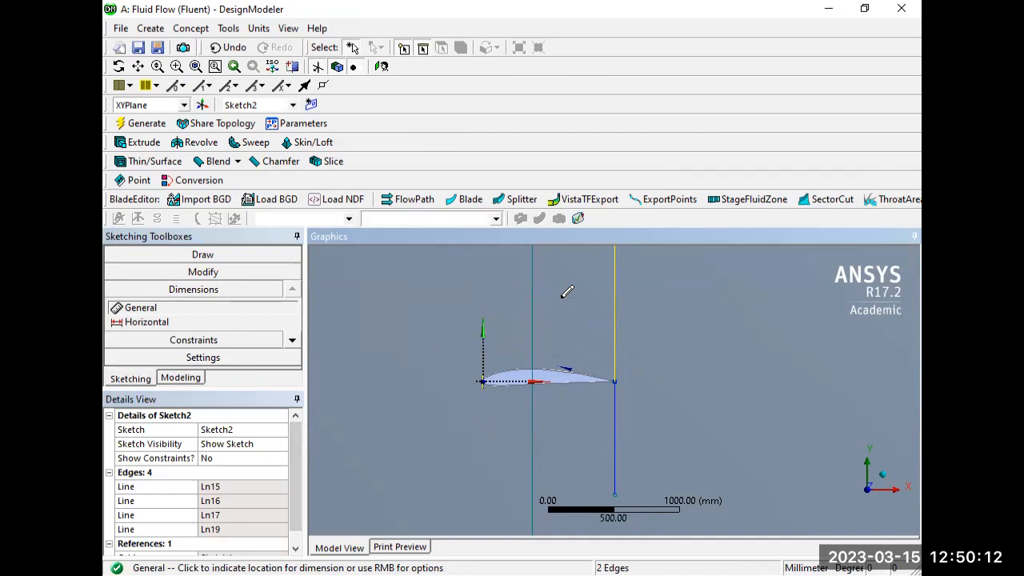
{"action": "key", "text": "Escape"}
Step: Dimension the horizontal distance from the Y axis to the upper trailing-edge vertical line, keeping it at 1000 mm
{"action": "left_click", "coordinate": [176, 312]}
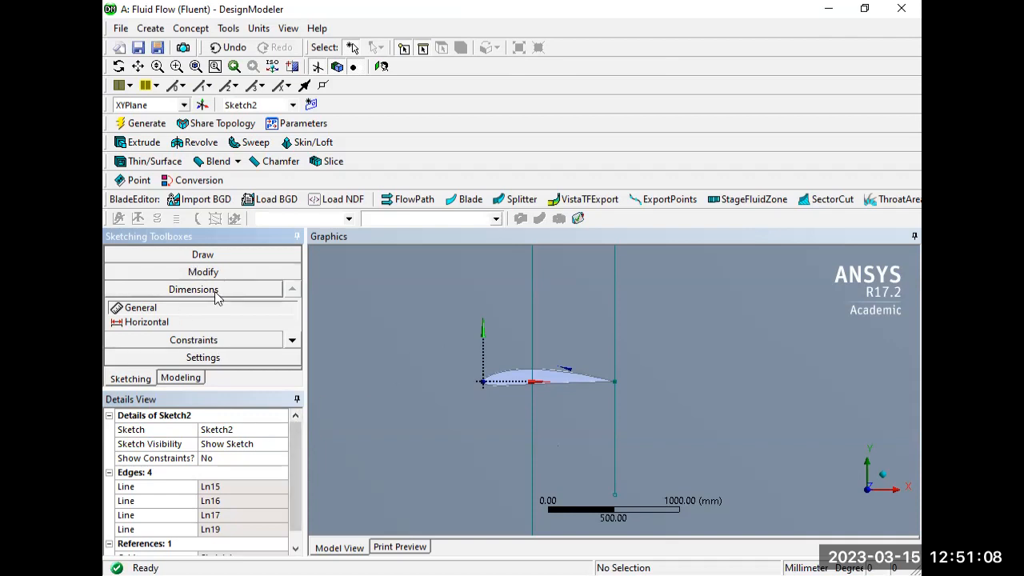
{"action": "left_click", "coordinate": [487, 382]}
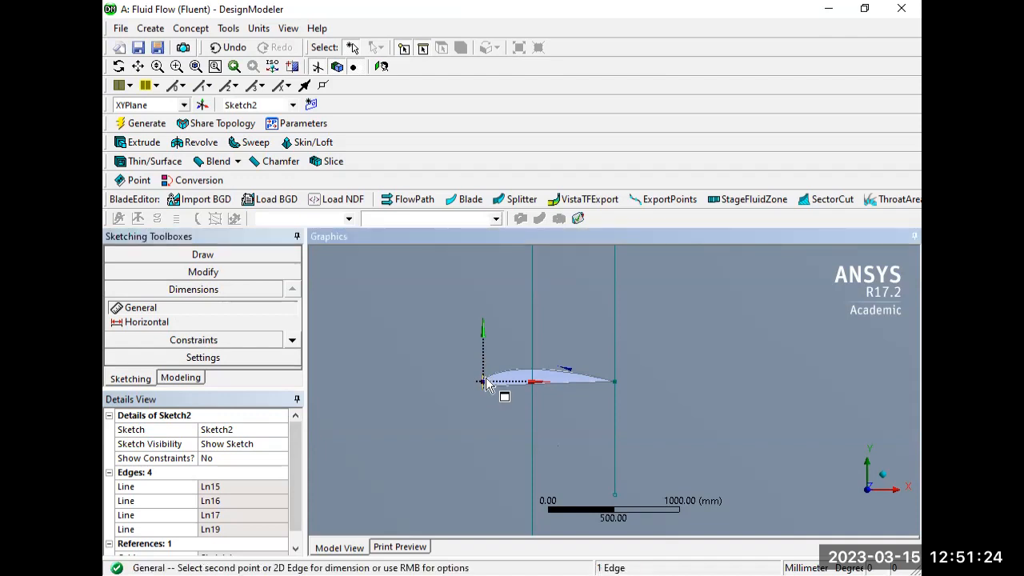
{"action": "left_click", "coordinate": [612, 368]}
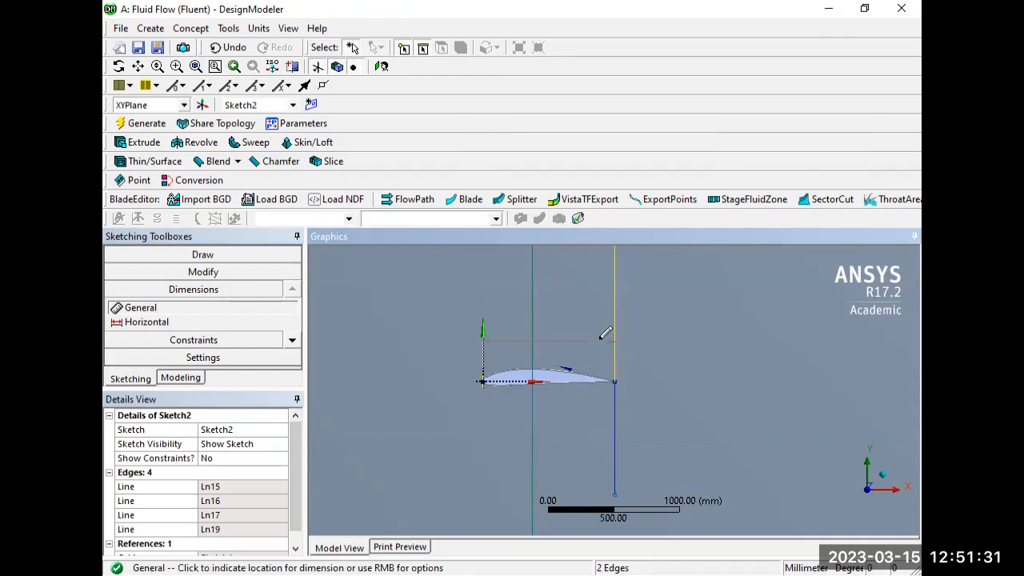
{"action": "left_click", "coordinate": [609, 296]}
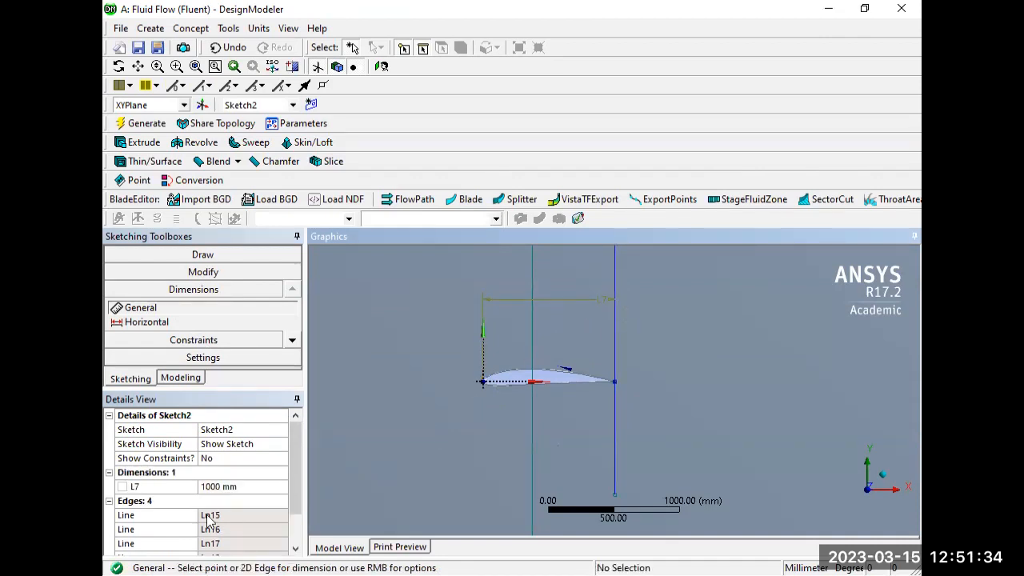
{"action": "left_click", "coordinate": [214, 485]}
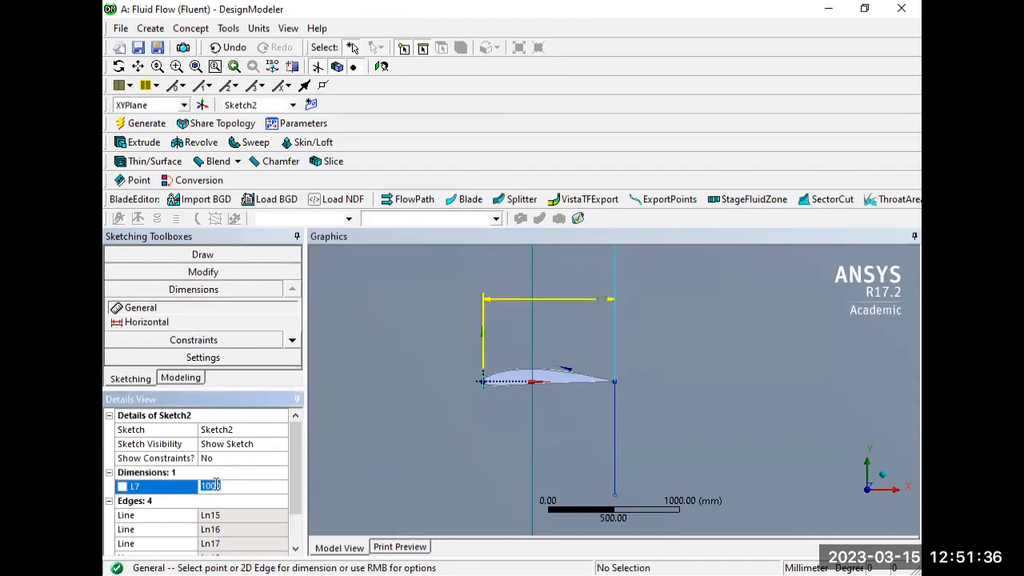
{"action": "left_click", "coordinate": [248, 486]}
{"action": "key", "text": "shift+Left"}
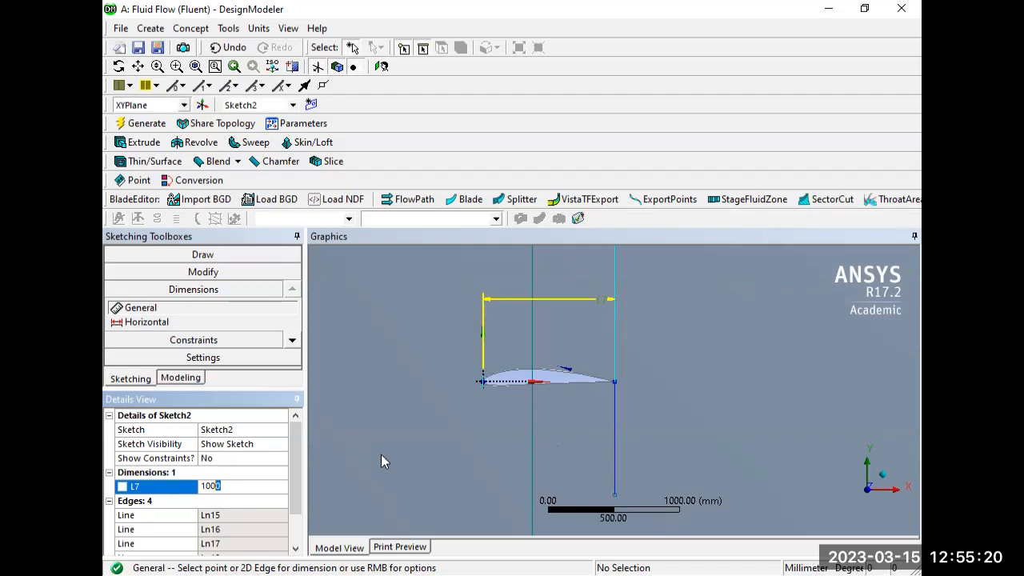
{"action": "key", "text": "Return"}
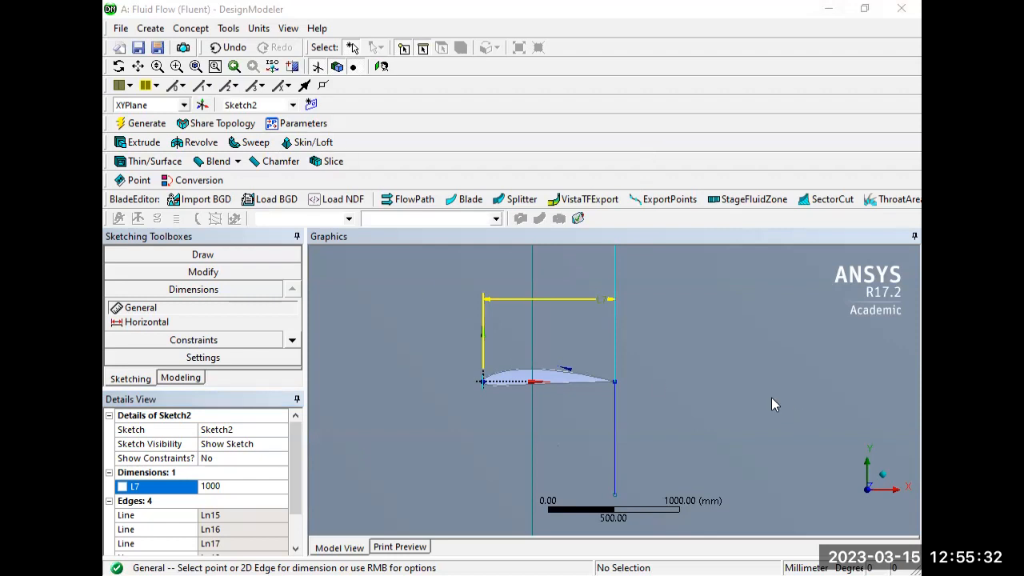
Step: Draw a horizontal line downstream from the airfoil's trailing edge and another upstream from its leading edge
{"action": "scroll", "coordinate": [771, 397], "scroll_direction": "down", "scroll_amount": 2}
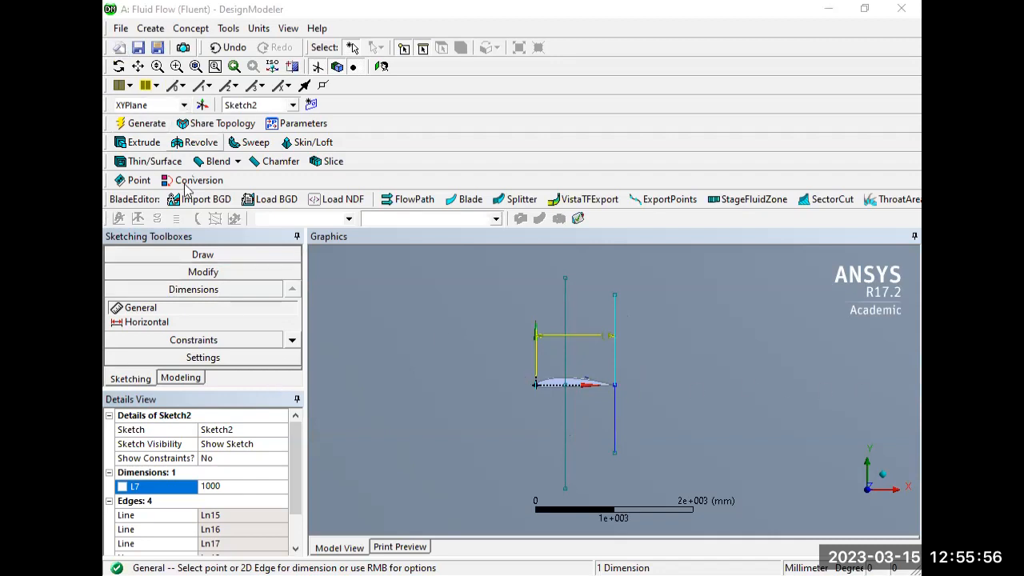
{"action": "left_click", "coordinate": [193, 254]}
{"action": "left_click", "coordinate": [133, 274]}
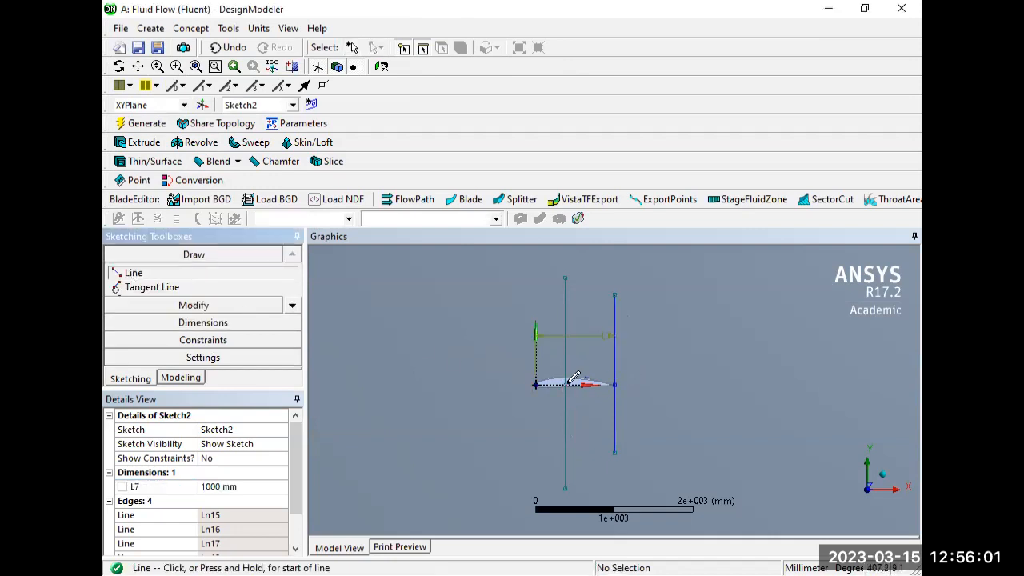
{"action": "left_click", "coordinate": [614, 385]}
{"action": "left_click", "coordinate": [809, 385]}
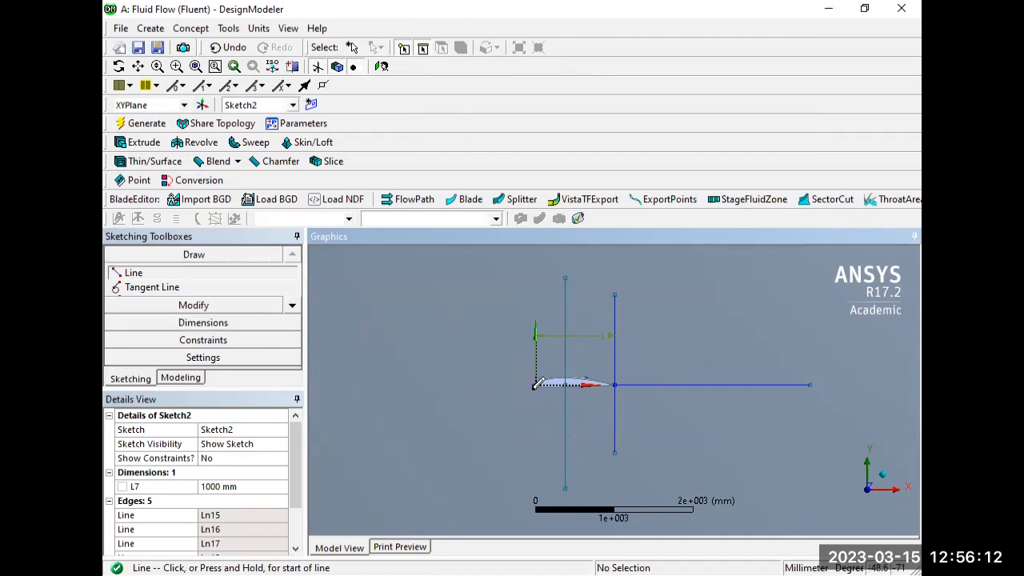
{"action": "left_click", "coordinate": [535, 385]}
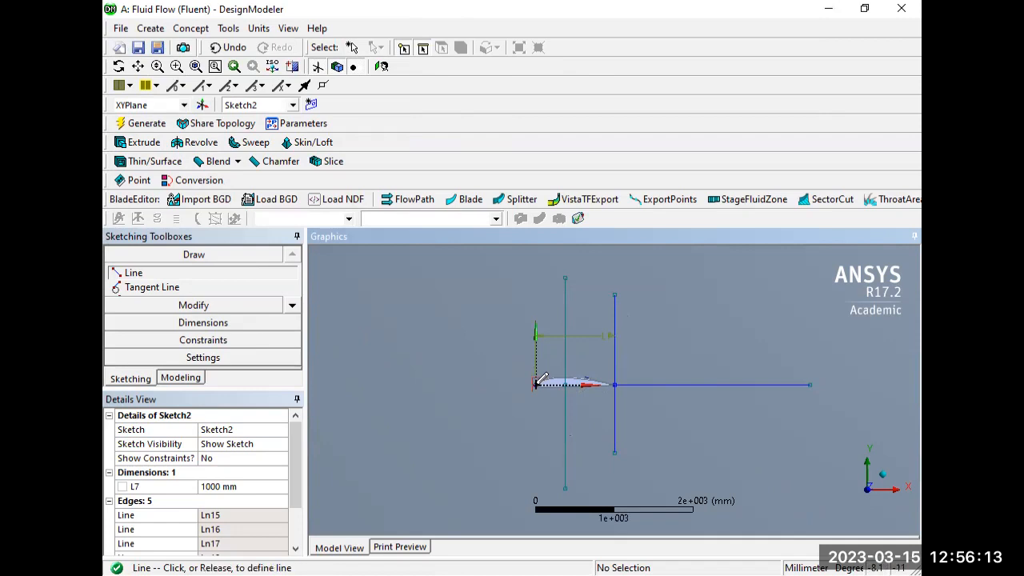
{"action": "left_click", "coordinate": [351, 385]}
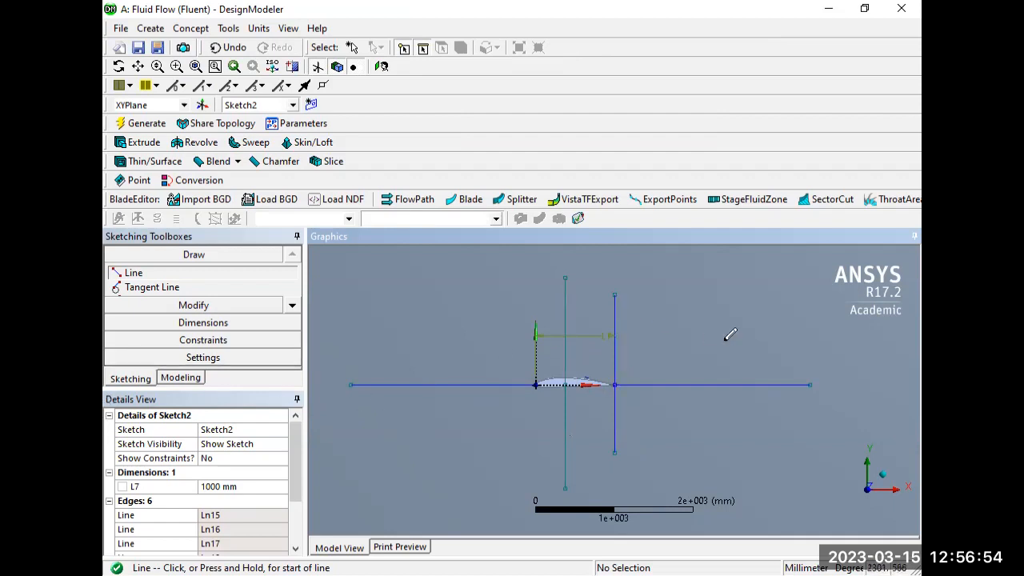
Step: Extend the horizontal leading-edge line upstream to the curved boundary of the flow domain
{"action": "scroll", "coordinate": [724, 336], "scroll_direction": "down", "scroll_amount": 3}
{"action": "scroll", "coordinate": [730, 334], "scroll_direction": "down", "scroll_amount": 2}
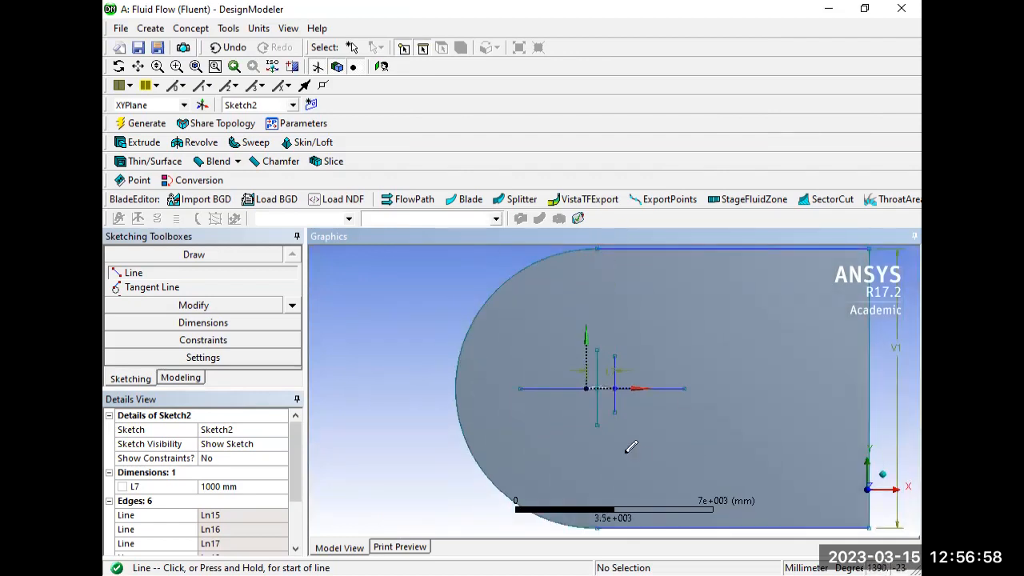
{"action": "scroll", "coordinate": [442, 357], "scroll_direction": "up", "scroll_amount": 1}
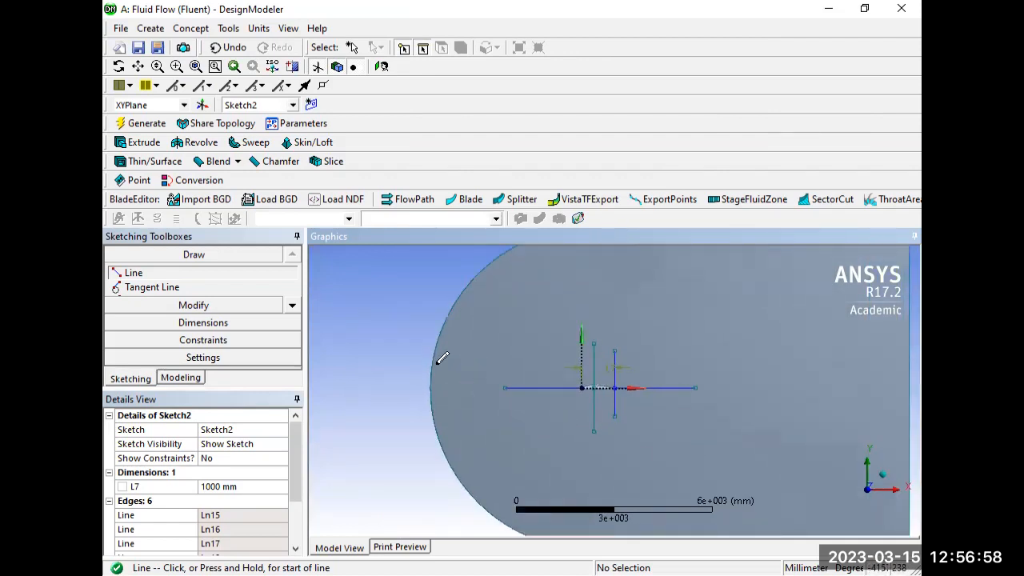
{"action": "left_click", "coordinate": [181, 305]}
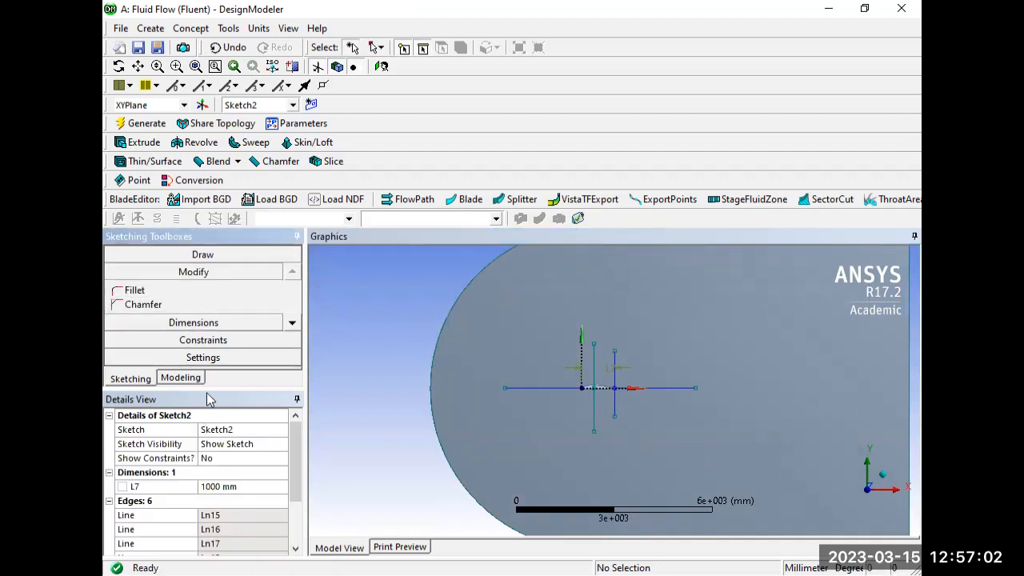
{"action": "left_click_drag", "start_coordinate": [207, 387], "coordinate": [194, 510]}
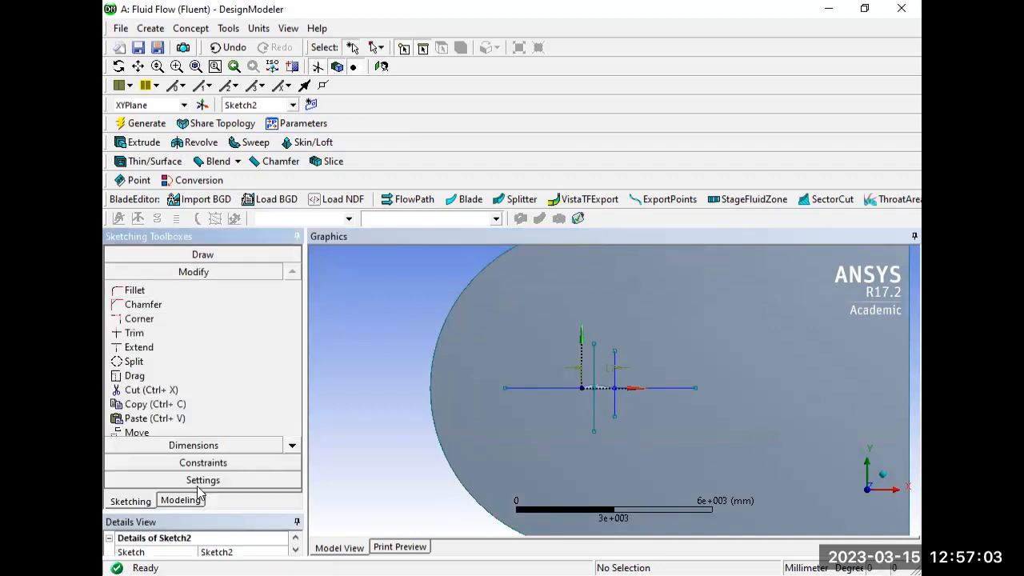
{"action": "left_click", "coordinate": [144, 349]}
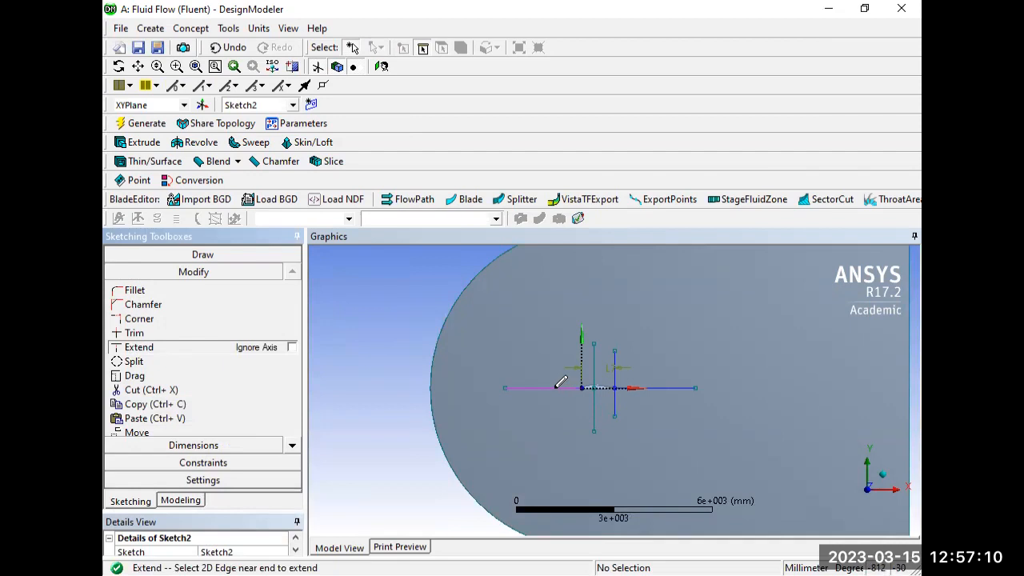
{"action": "left_click", "coordinate": [505, 386]}
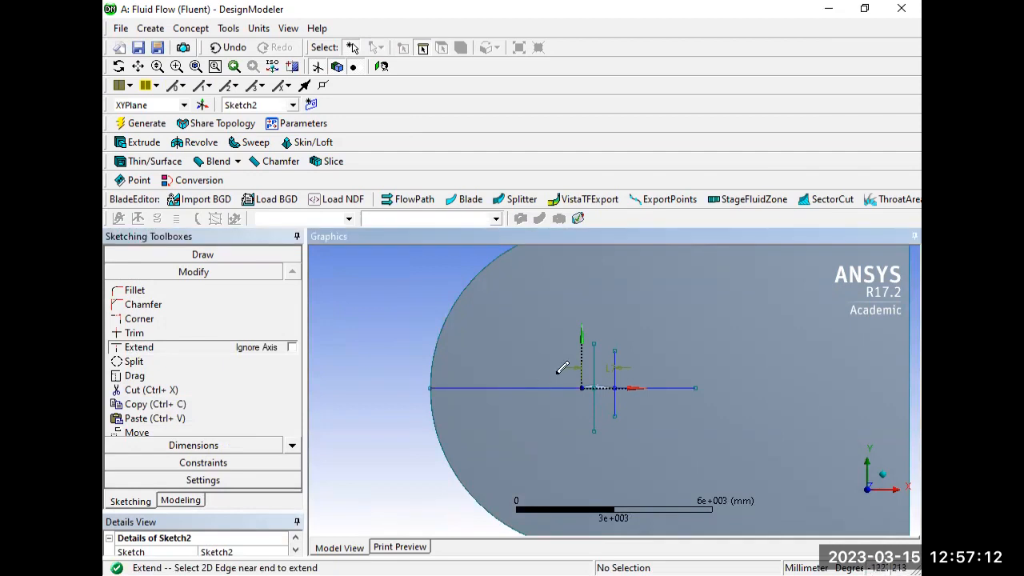
Step: Extend both vertical lines up and down and the trailing-edge horizontal line downstream to the flow domain's boundaries
{"action": "left_click", "coordinate": [593, 346]}
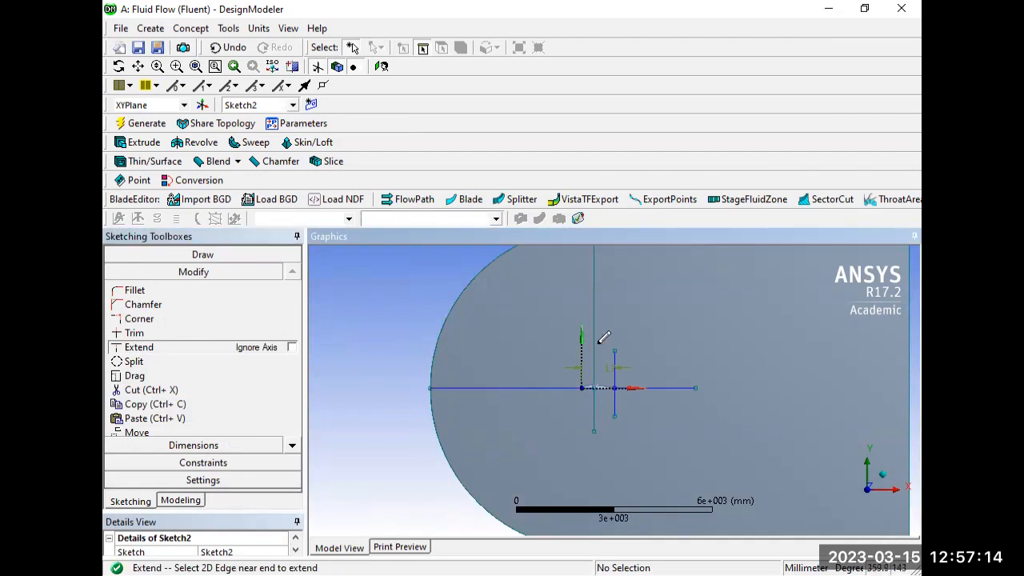
{"action": "left_click", "coordinate": [614, 350]}
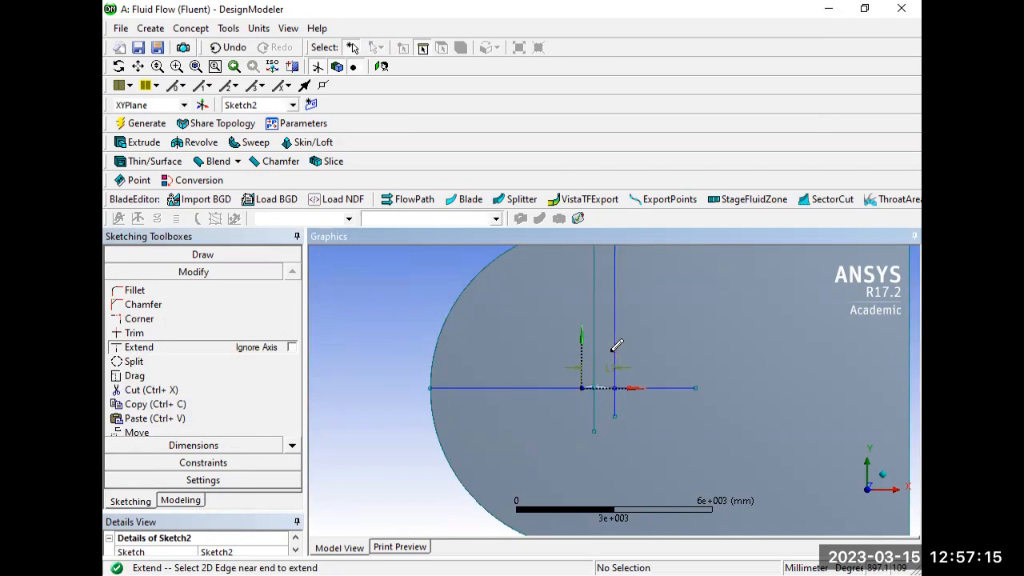
{"action": "left_click", "coordinate": [614, 412]}
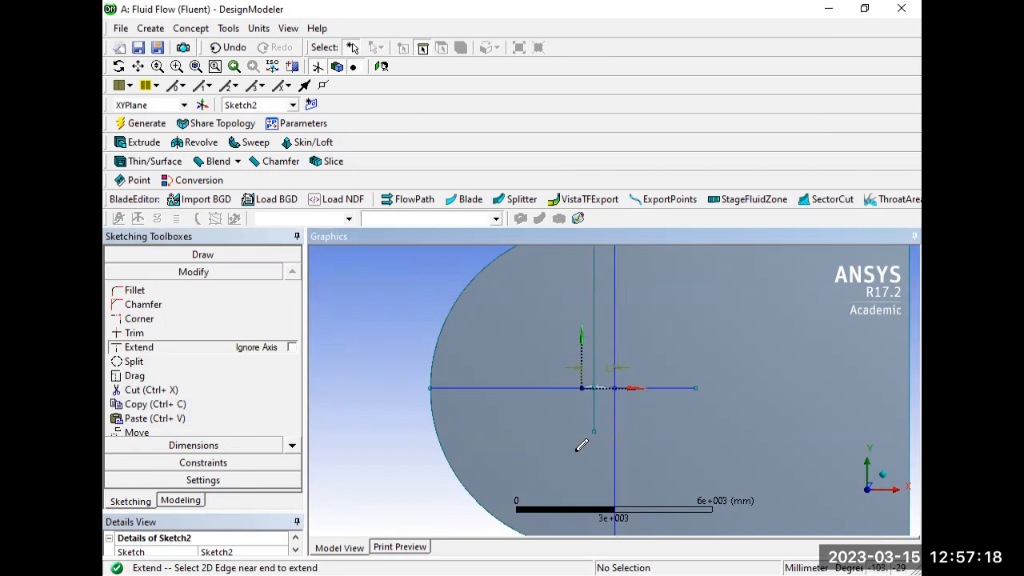
{"action": "left_click", "coordinate": [597, 424]}
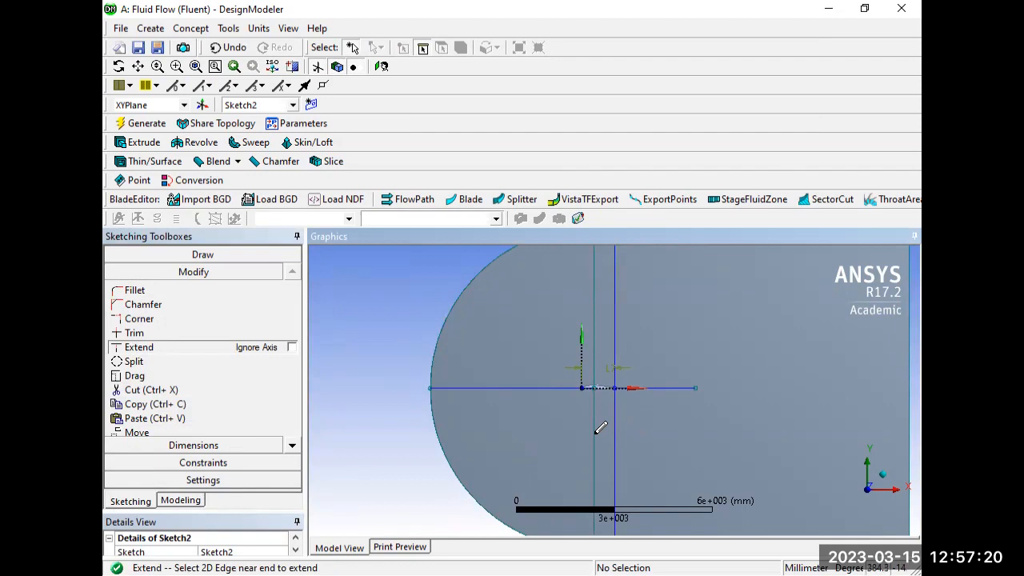
{"action": "left_click", "coordinate": [697, 388]}
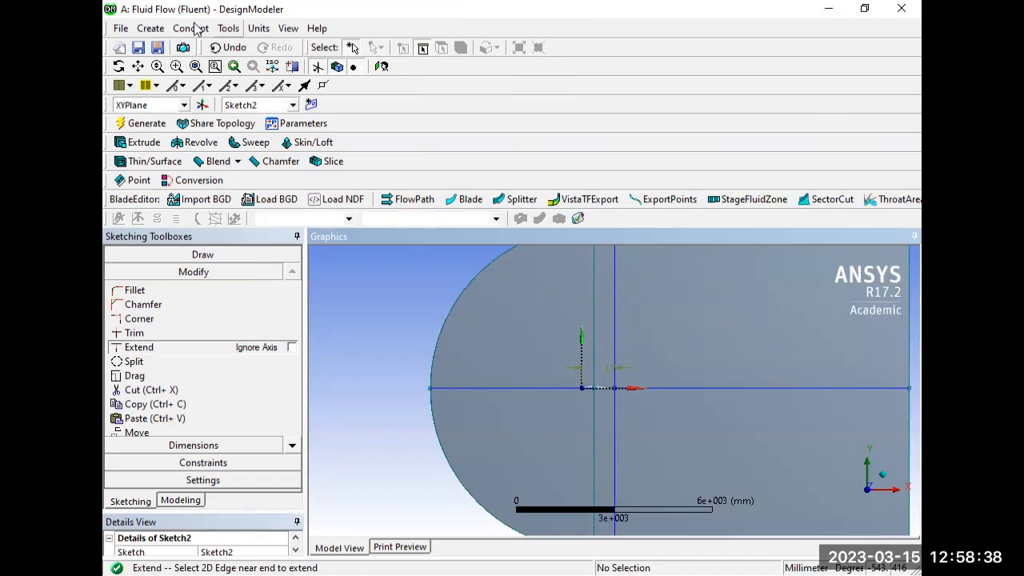
Step: Start an Edges On Face projection and try to assign Sketch2 as the edges to project
{"action": "left_click", "coordinate": [228, 28]}
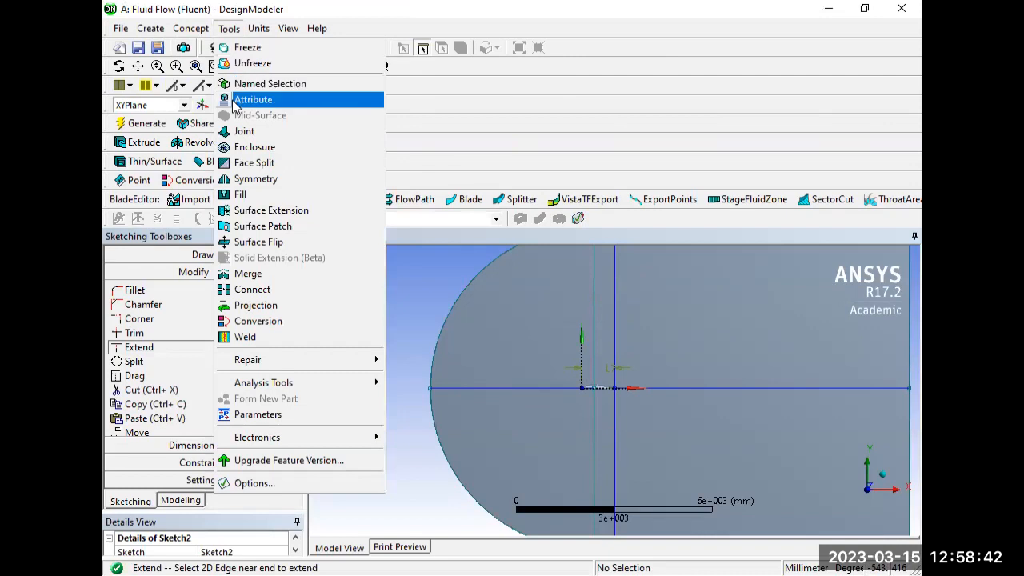
{"action": "left_click", "coordinate": [271, 301]}
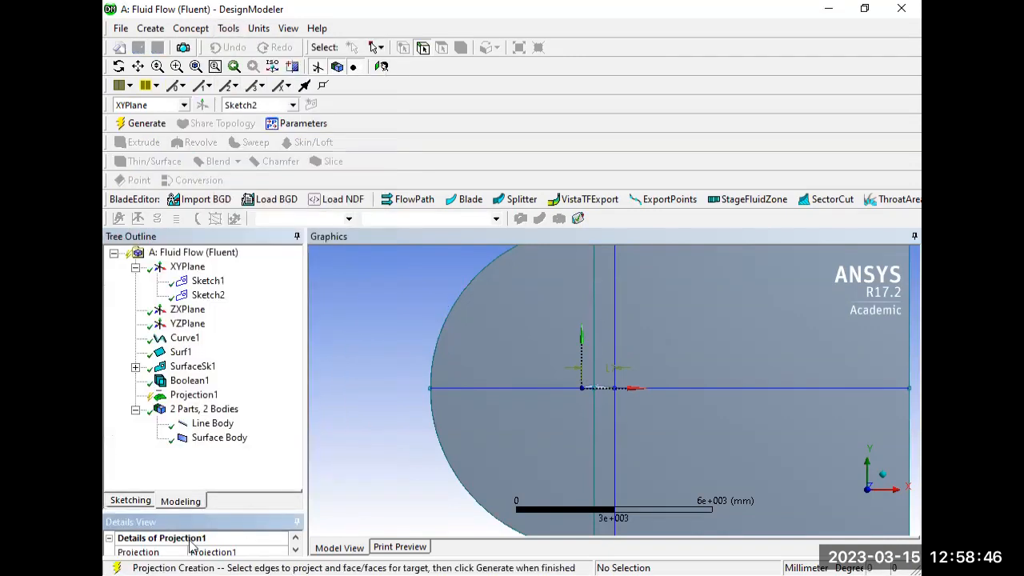
{"action": "left_click_drag", "start_coordinate": [222, 512], "coordinate": [250, 388]}
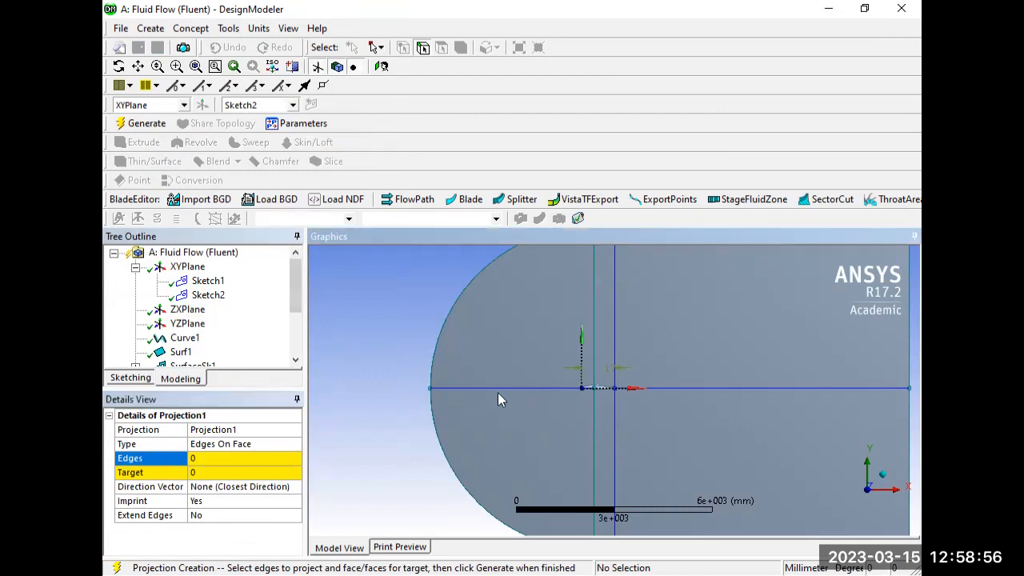
{"action": "left_click", "coordinate": [228, 457]}
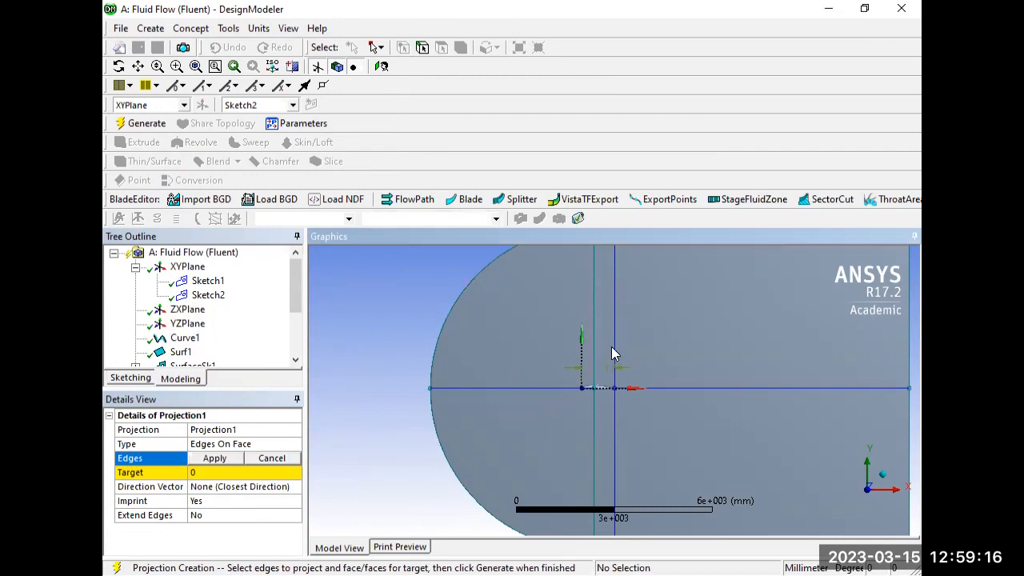
{"action": "left_click", "coordinate": [209, 296]}
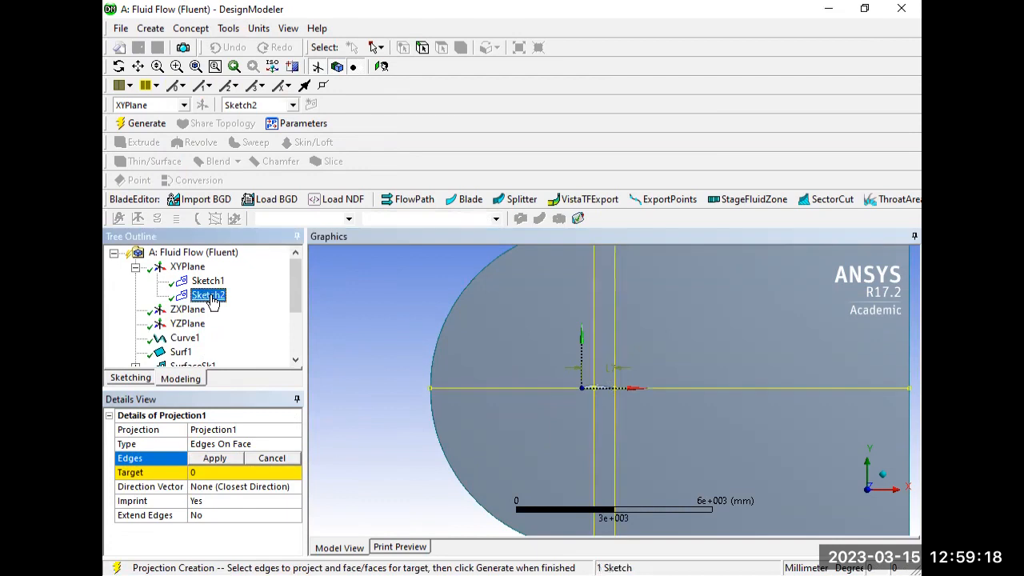
{"action": "left_click", "coordinate": [197, 460]}
{"action": "left_click", "coordinate": [199, 463]}
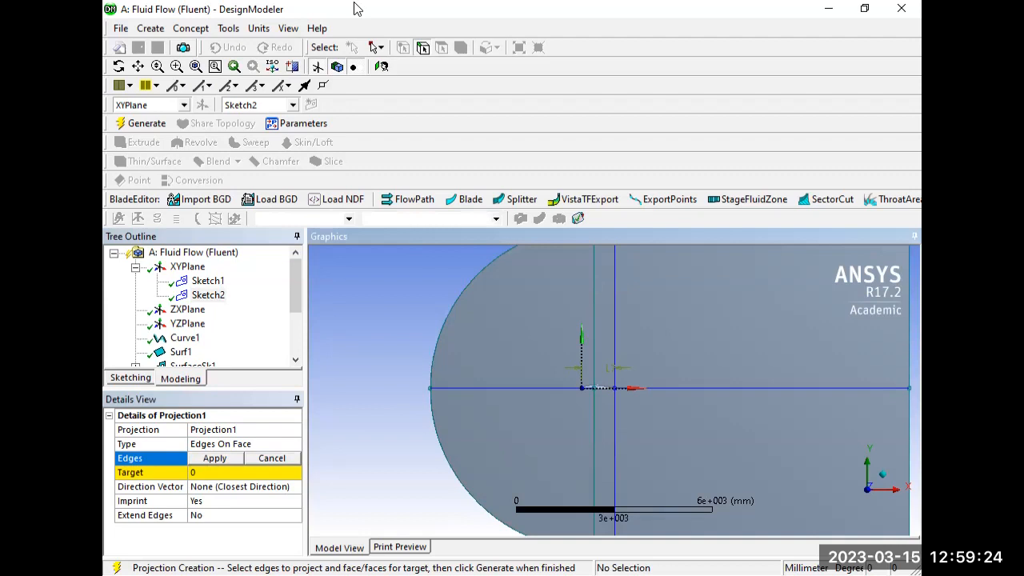
Step: Set the flow domain surface as the projection's target and try to pick the horizontal leading-edge line as an edge
{"action": "left_click", "coordinate": [223, 482]}
{"action": "left_click", "coordinate": [224, 473]}
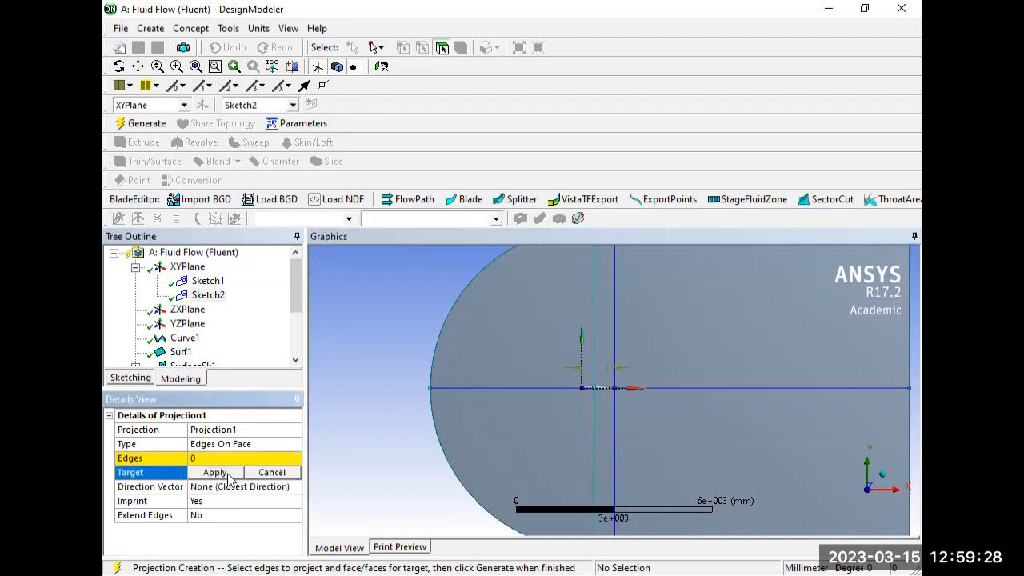
{"action": "left_click", "coordinate": [510, 443]}
{"action": "left_click", "coordinate": [213, 473]}
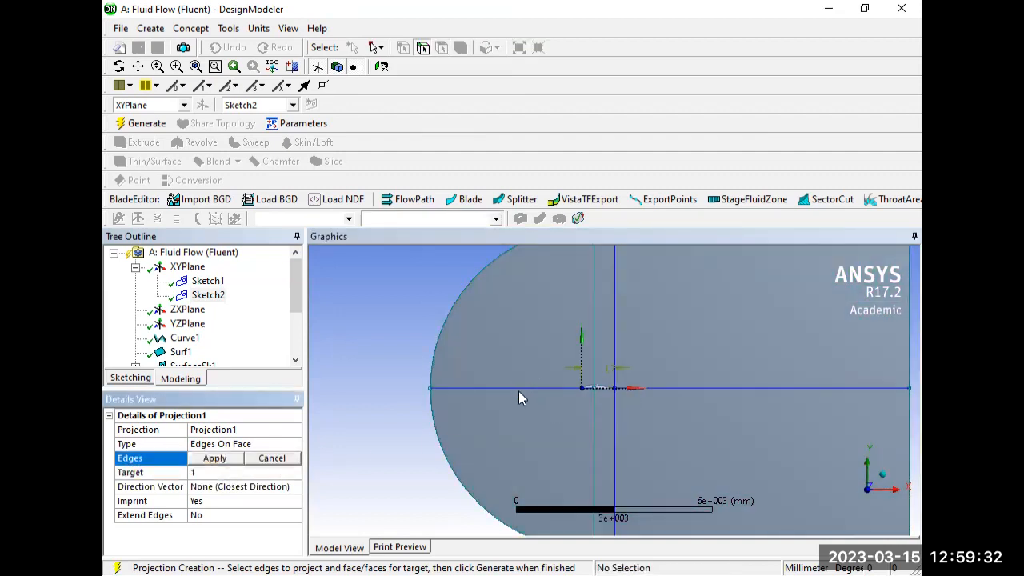
{"action": "left_click", "coordinate": [532, 384]}
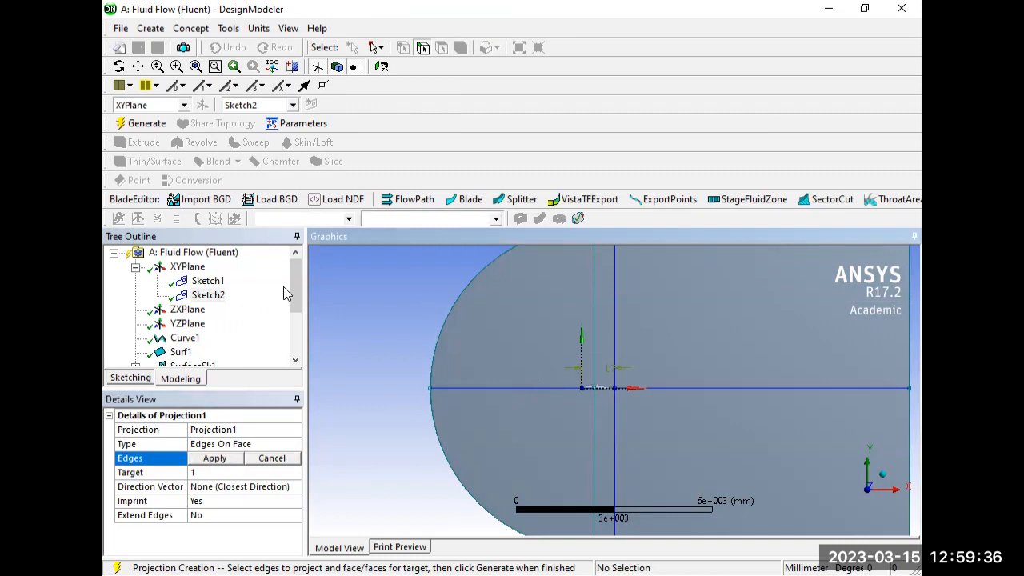
Step: Delete the incomplete projection feature from the model
{"action": "left_click_drag", "start_coordinate": [294, 283], "coordinate": [294, 326]}
{"action": "left_click", "coordinate": [179, 310]}
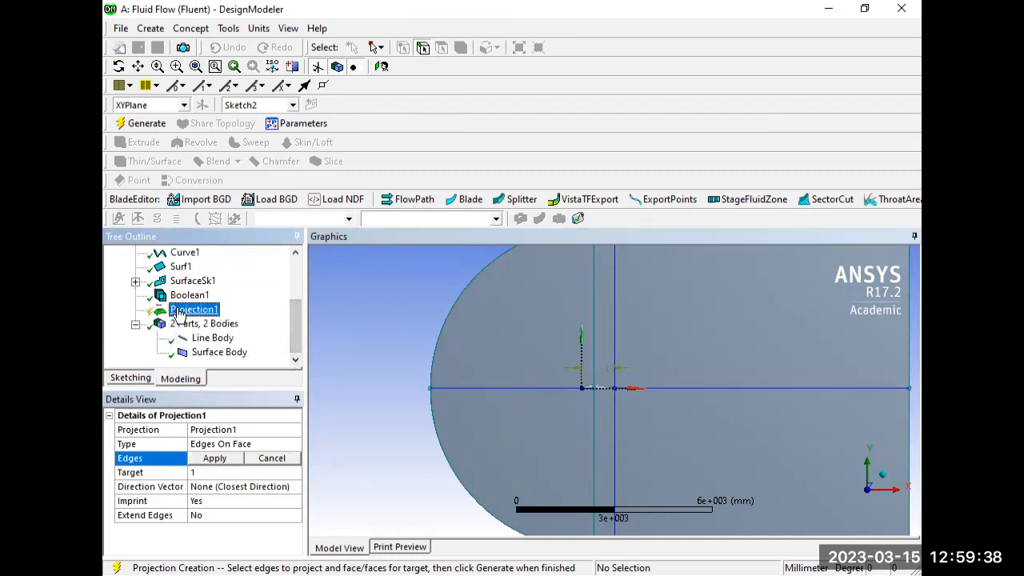
{"action": "right_click", "coordinate": [181, 314]}
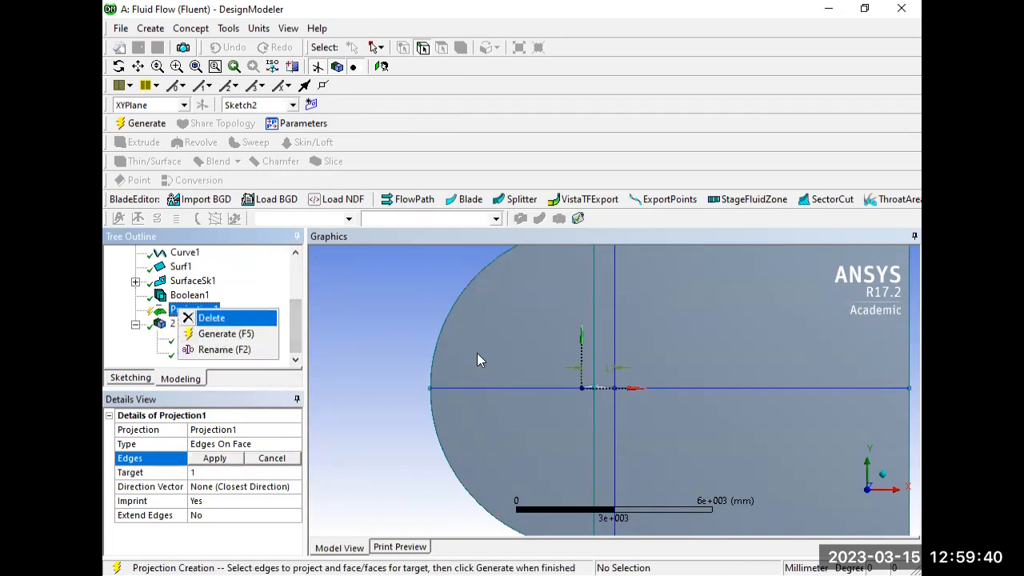
{"action": "left_click", "coordinate": [211, 317]}
{"action": "left_click", "coordinate": [472, 354]}
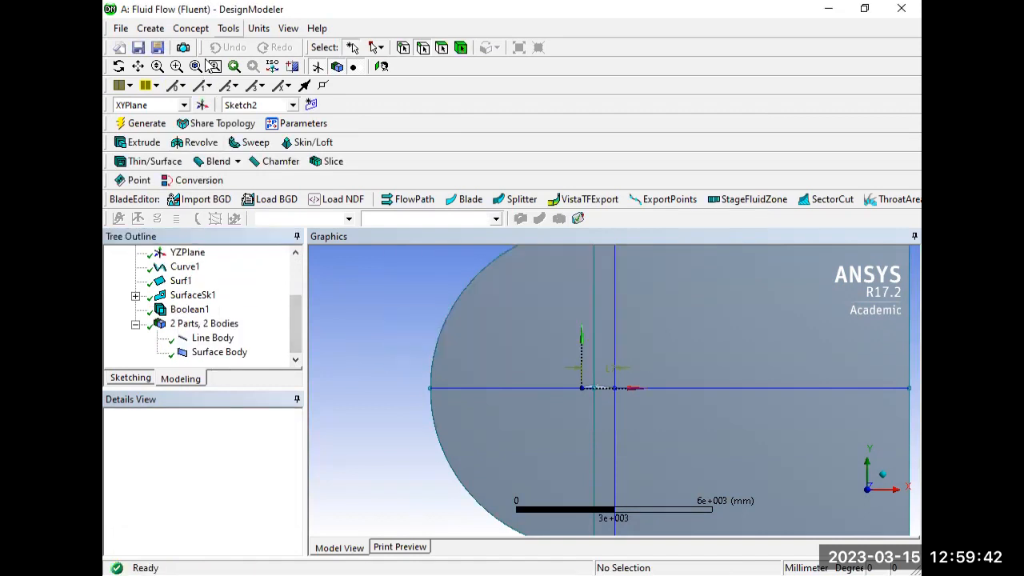
Step: Create a new projection of type Edges On Face and pick the vertical line crossing the airfoil between its leading and trailing edges
{"action": "left_click", "coordinate": [228, 28]}
{"action": "left_click", "coordinate": [250, 304]}
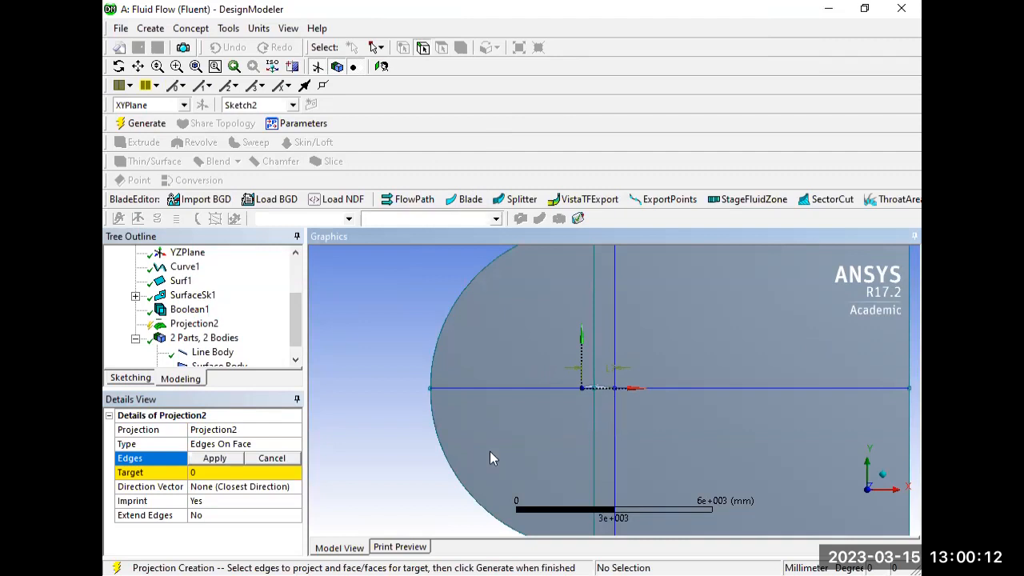
{"action": "left_click", "coordinate": [267, 446]}
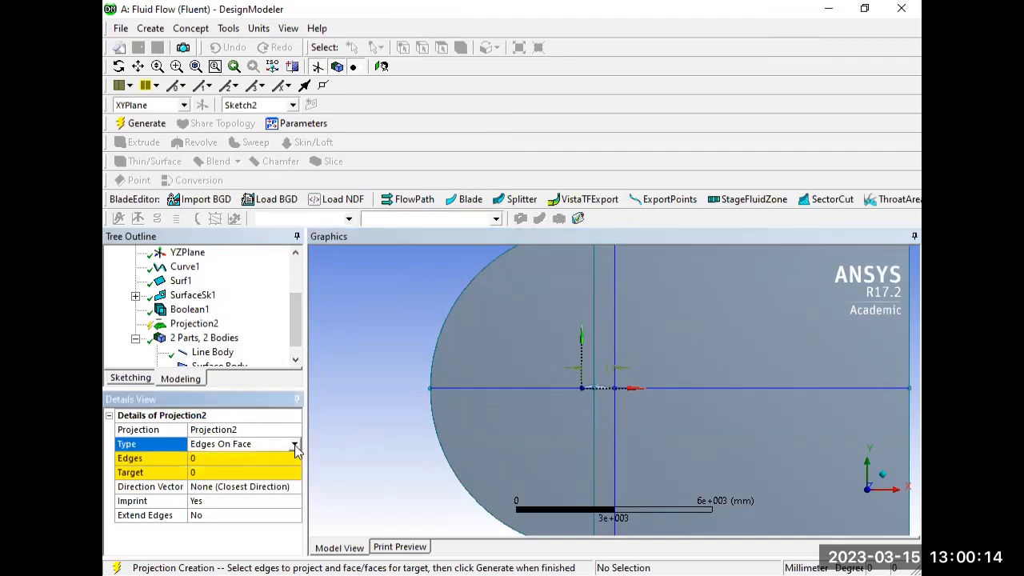
{"action": "left_click", "coordinate": [294, 444]}
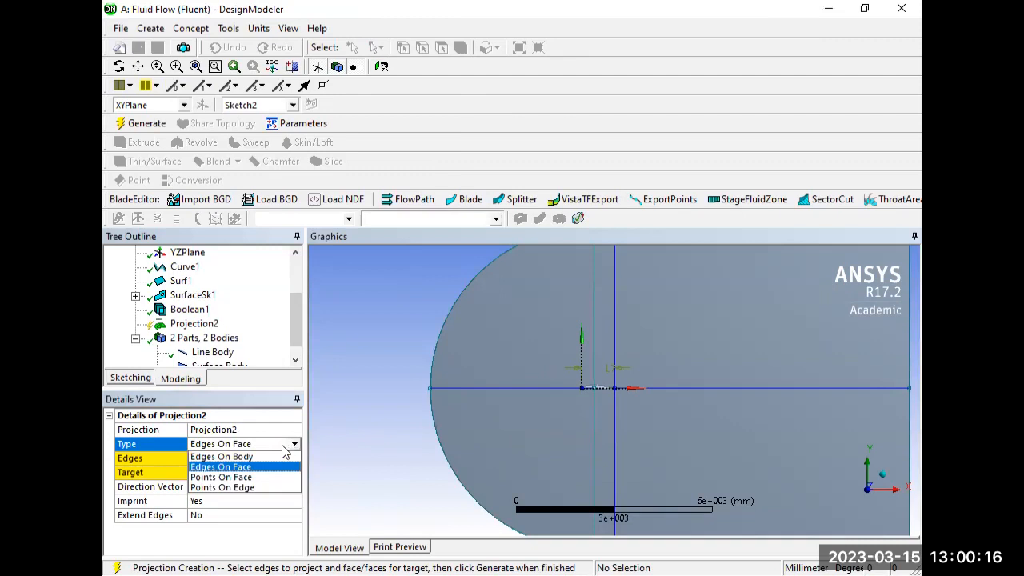
{"action": "left_click", "coordinate": [259, 469]}
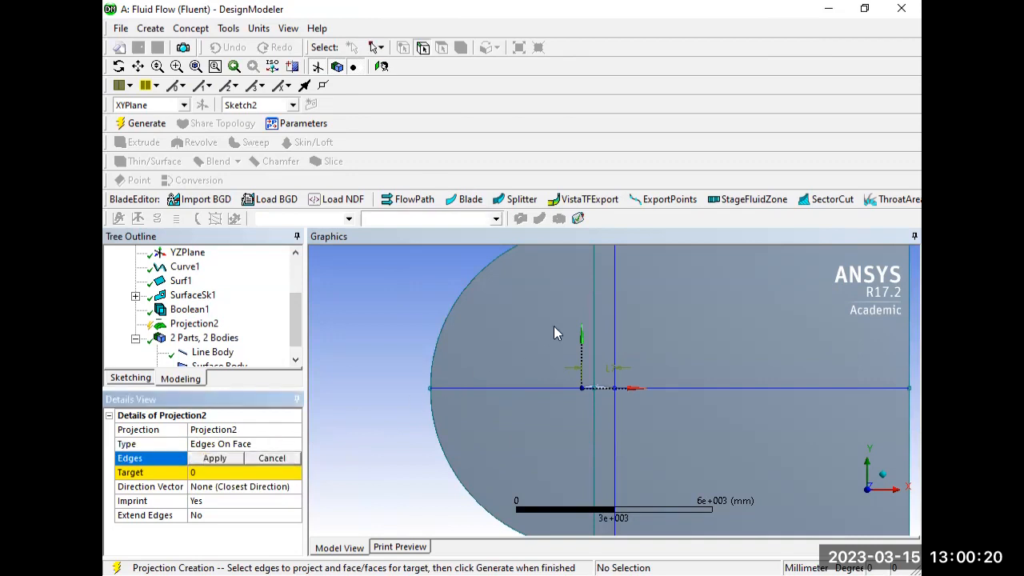
{"action": "left_click", "coordinate": [594, 323]}
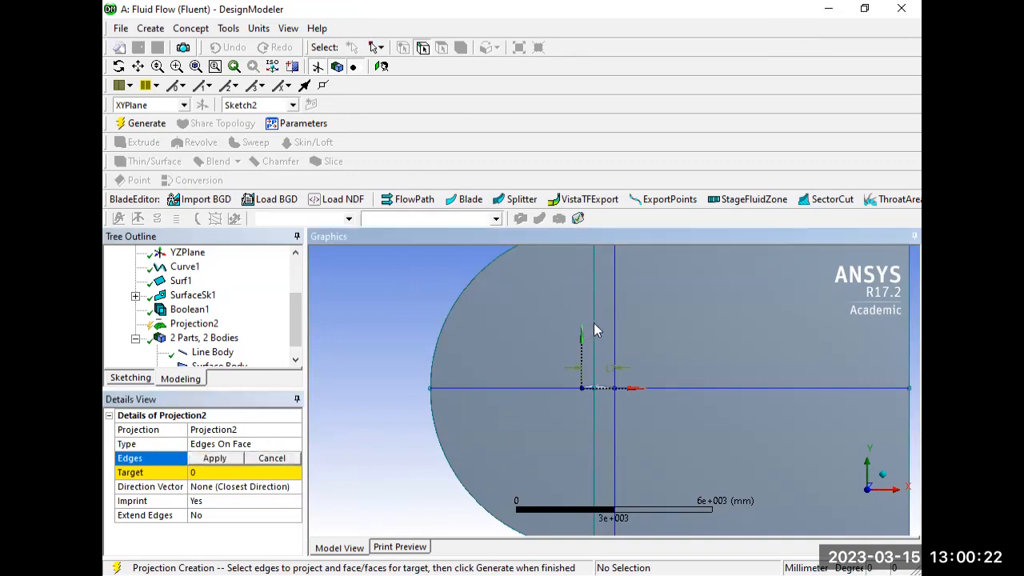